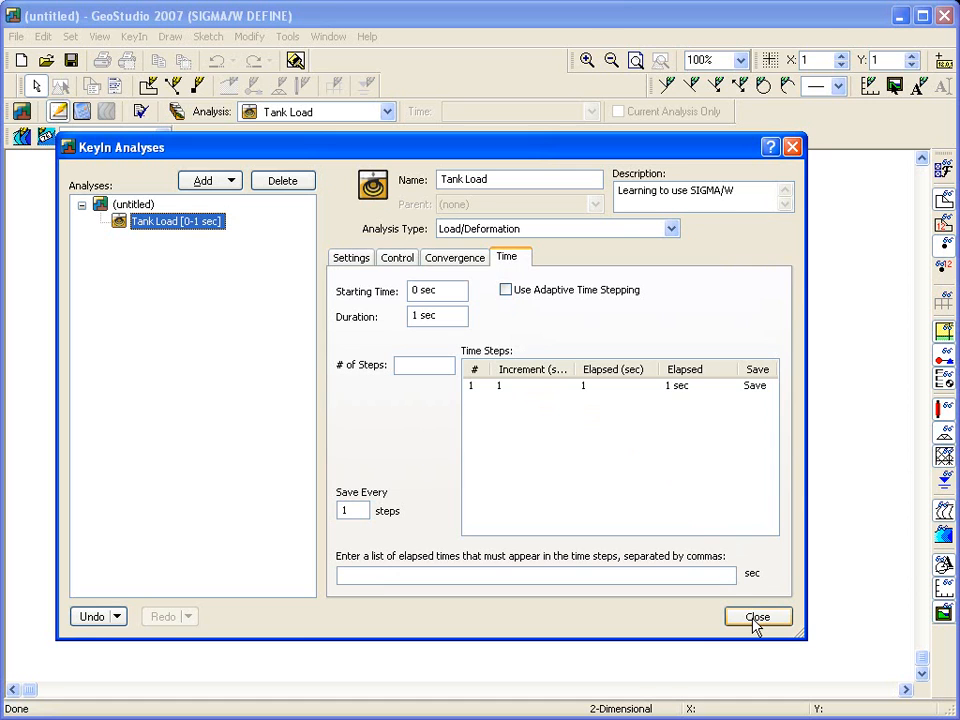
Step: Finish defining the Tank Load analysis and return to the drawing area
click(757, 619)
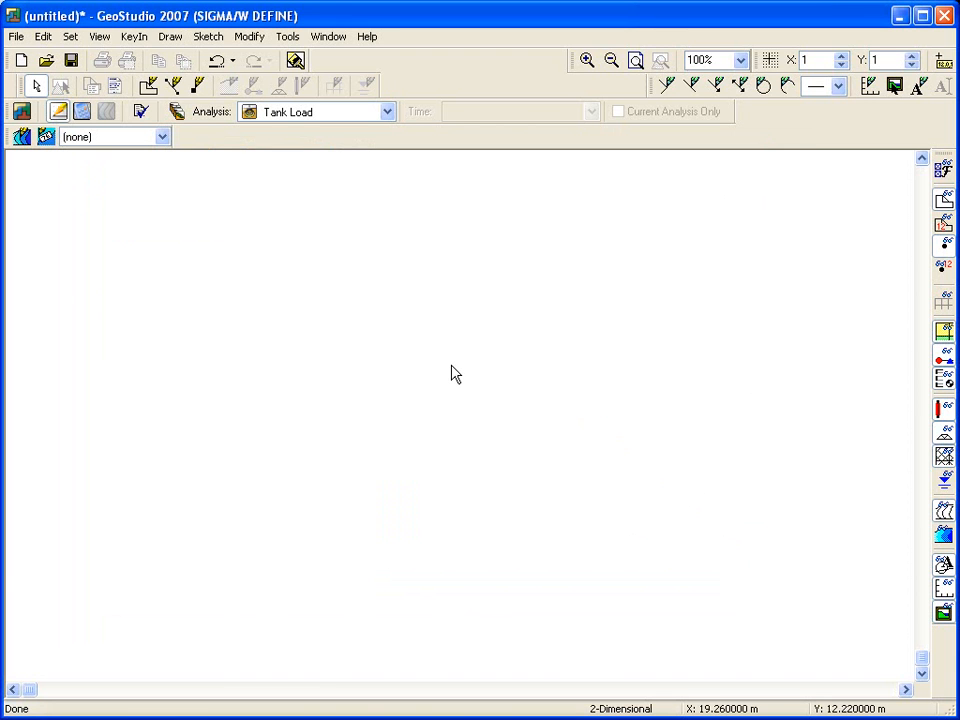
Step: Switch each listed toolbar, from Standard to Contours, off and back on in the toolbar settings
click(100, 37)
click(118, 133)
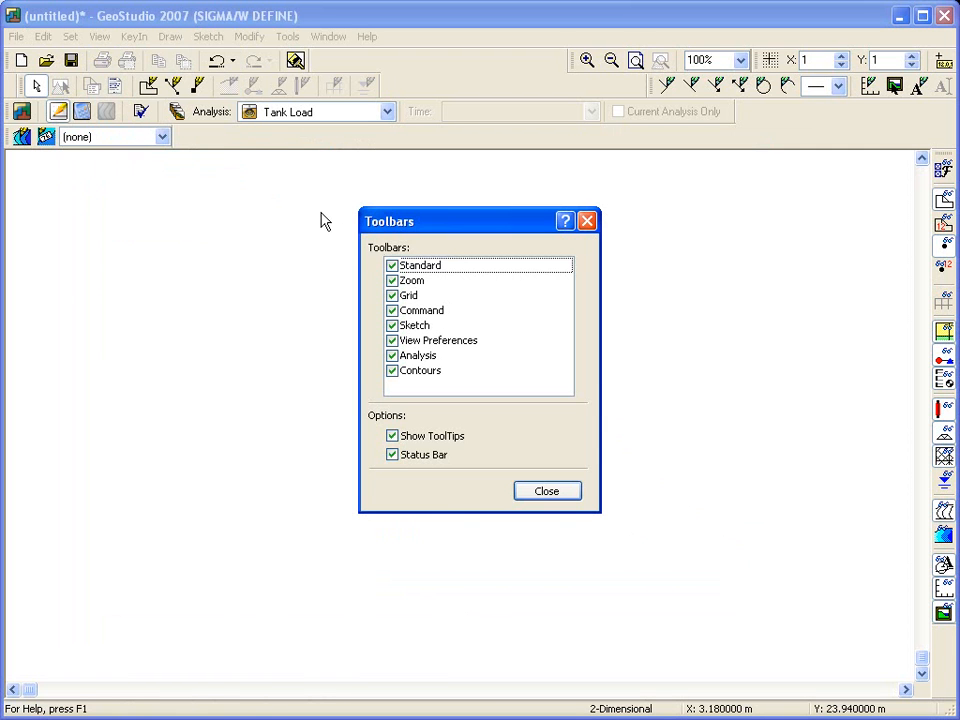
click(392, 266)
click(392, 266)
click(391, 281)
click(391, 281)
click(391, 296)
click(391, 296)
click(391, 311)
click(391, 311)
click(391, 326)
click(391, 326)
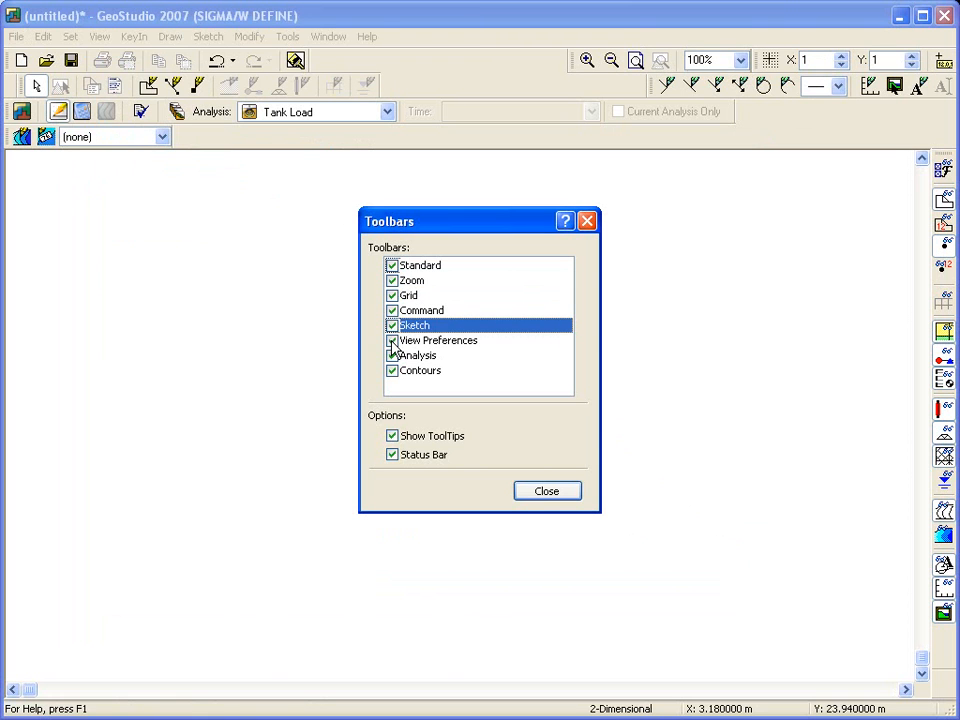
click(391, 341)
click(391, 341)
click(391, 356)
click(391, 356)
click(391, 371)
click(391, 371)
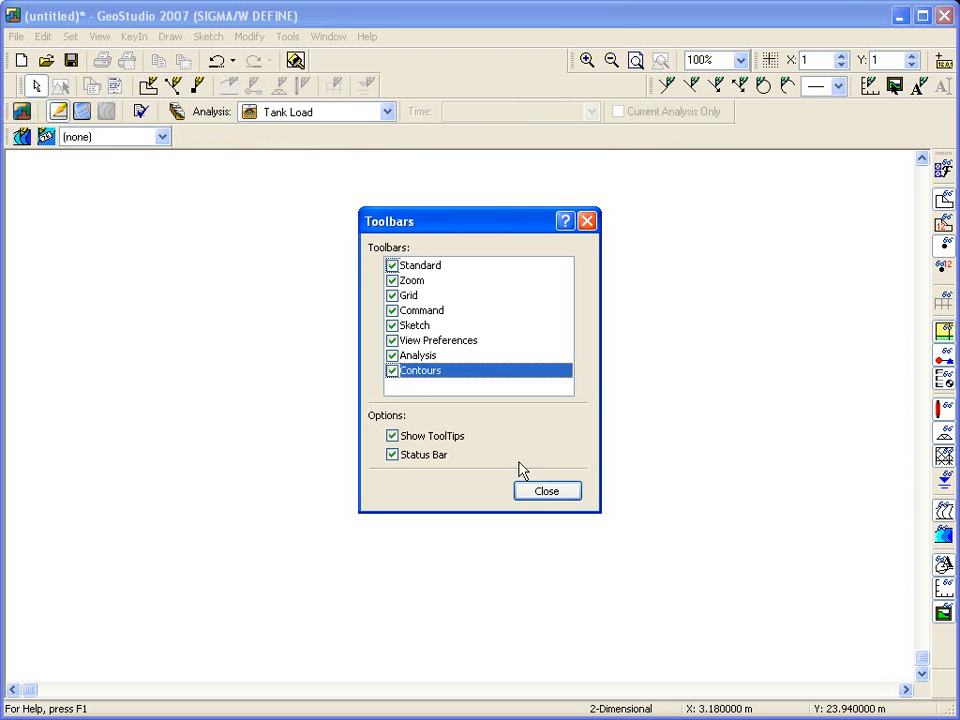
click(556, 495)
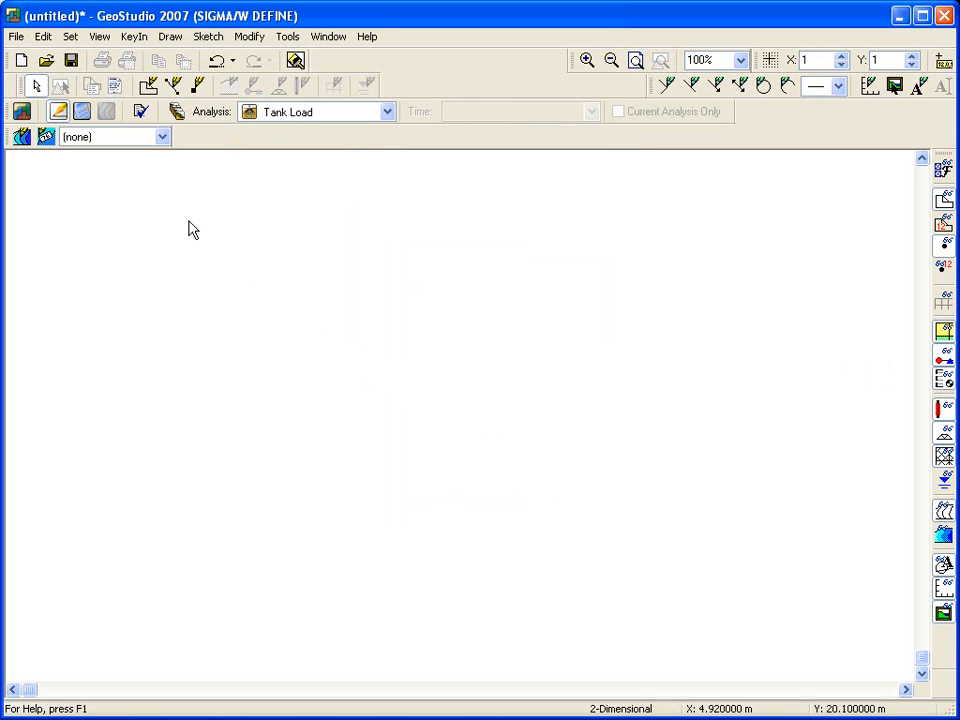
Step: Switch the page units to millimetres and adjust the width and height of the working area
click(71, 37)
click(88, 56)
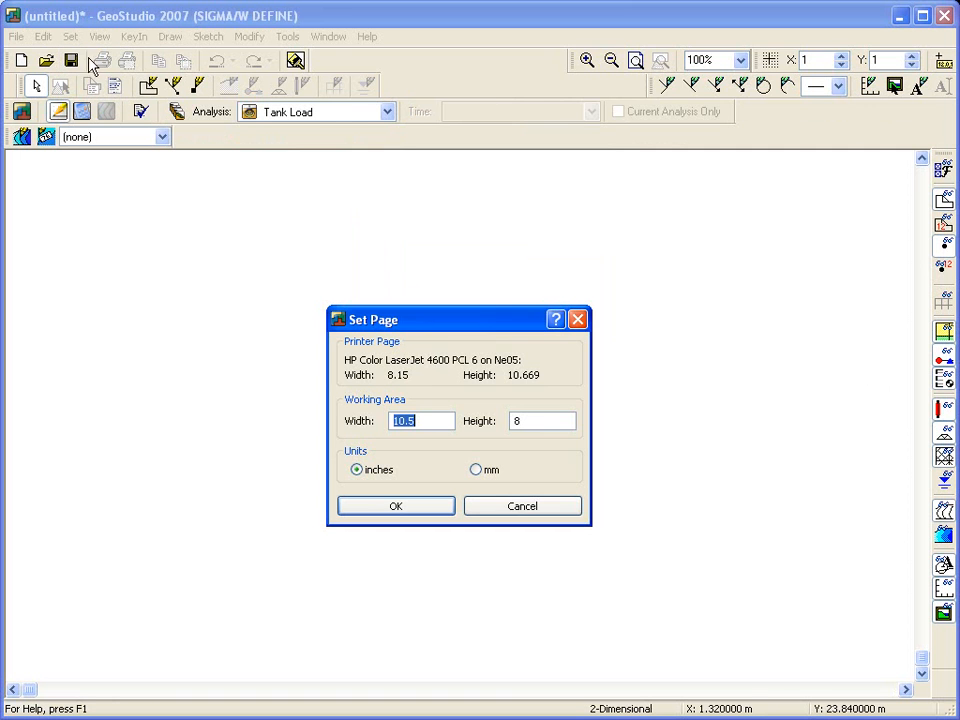
click(476, 469)
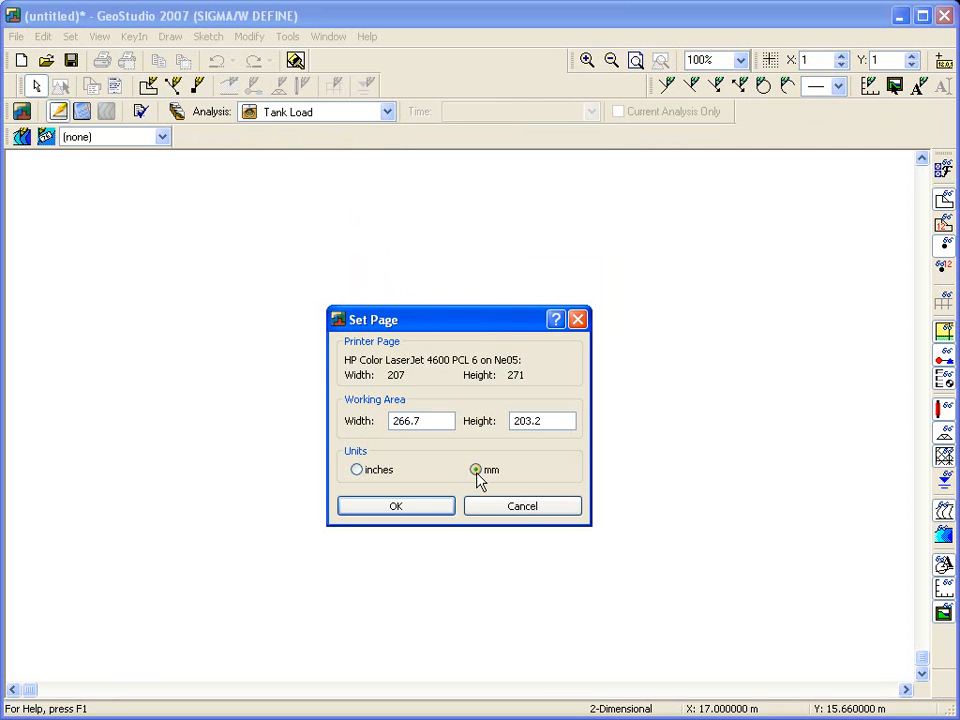
drag(408, 421, 437, 421)
drag(527, 421, 551, 421)
text(00)
click(409, 510)
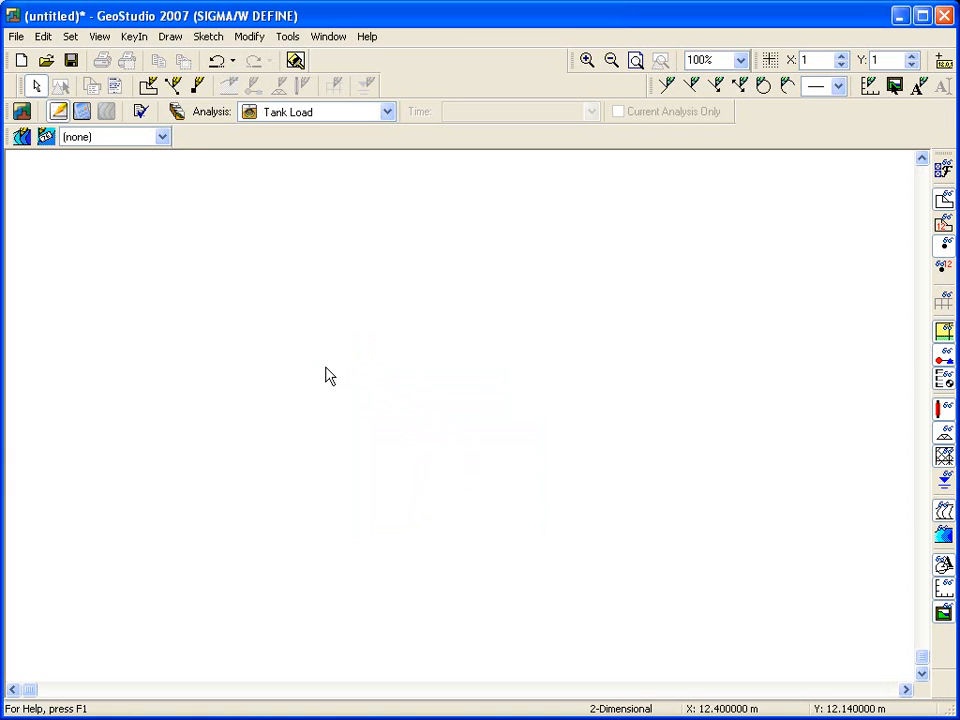
Step: Disable automatic calculation of the maximum extents and set the problem extents to minimum -8, -8 and maximum 40, 30
click(70, 36)
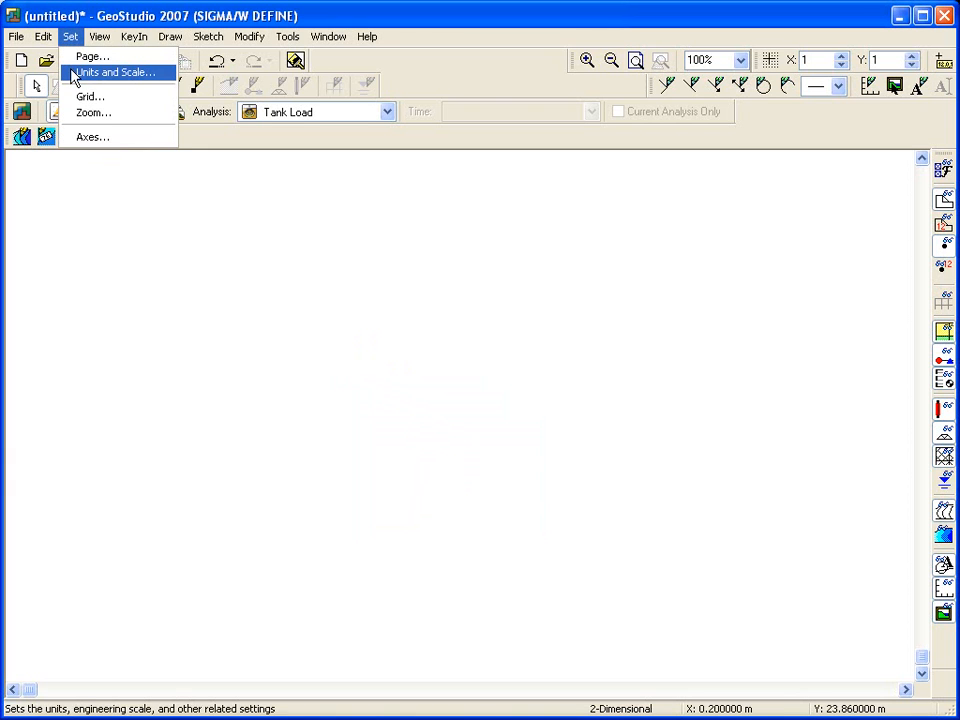
click(100, 73)
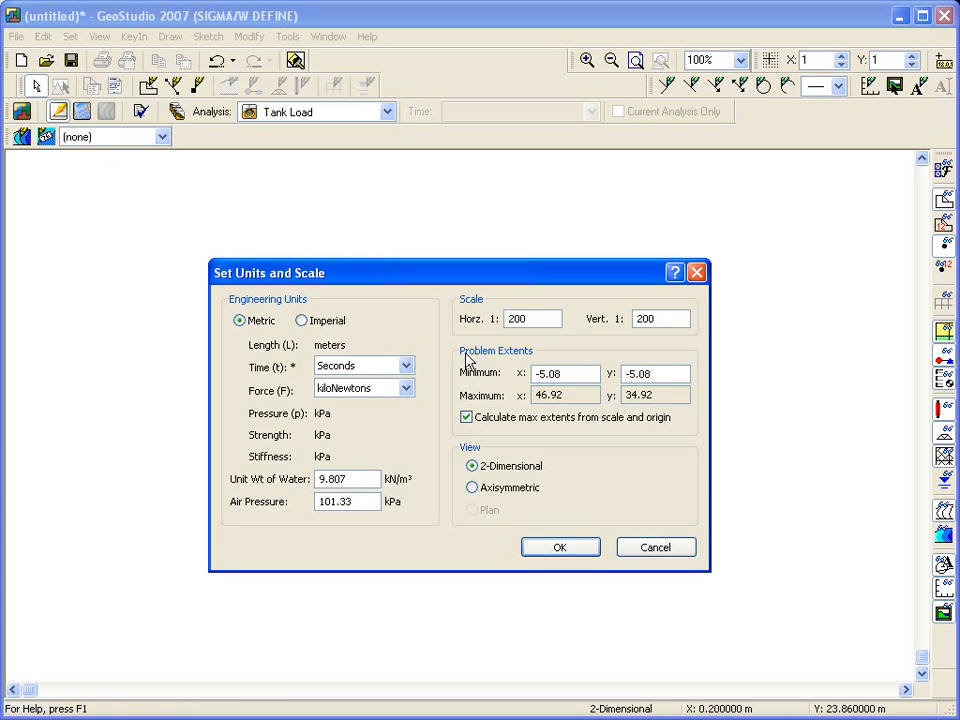
click(466, 417)
drag(536, 373, 660, 374)
text(88)
drag(568, 394, 519, 395)
text(40)
drag(652, 395, 589, 399)
text(30)
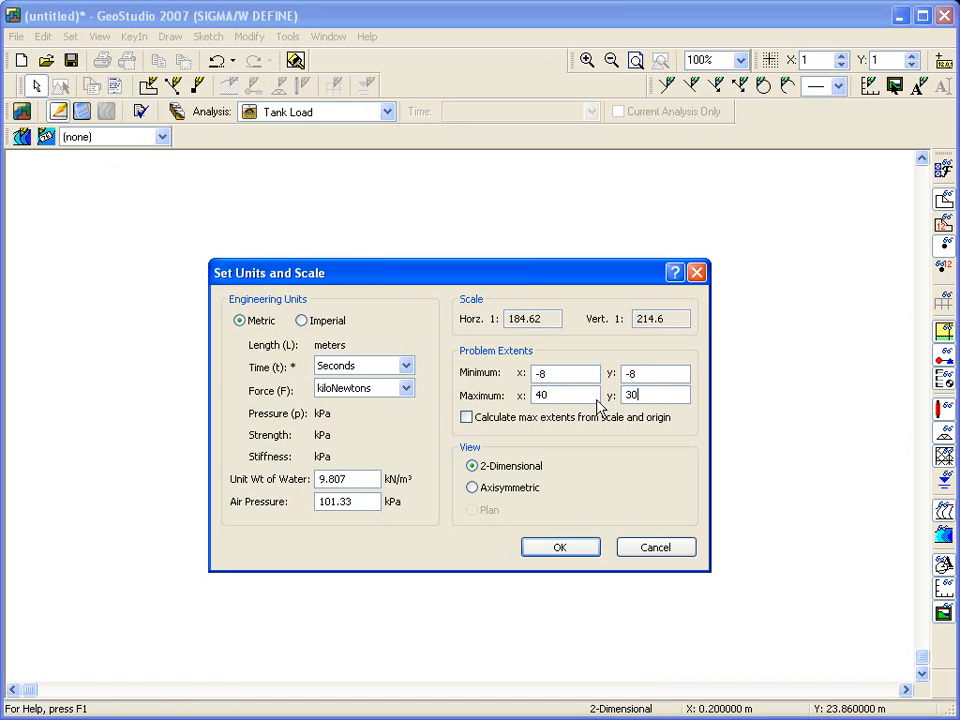
click(573, 395)
Step: Enable calculating the maximum extents from scale and origin, and set the horizontal and vertical scales to 1:200
click(466, 418)
drag(549, 318, 463, 320)
text(200)
drag(664, 319, 598, 358)
text(200)
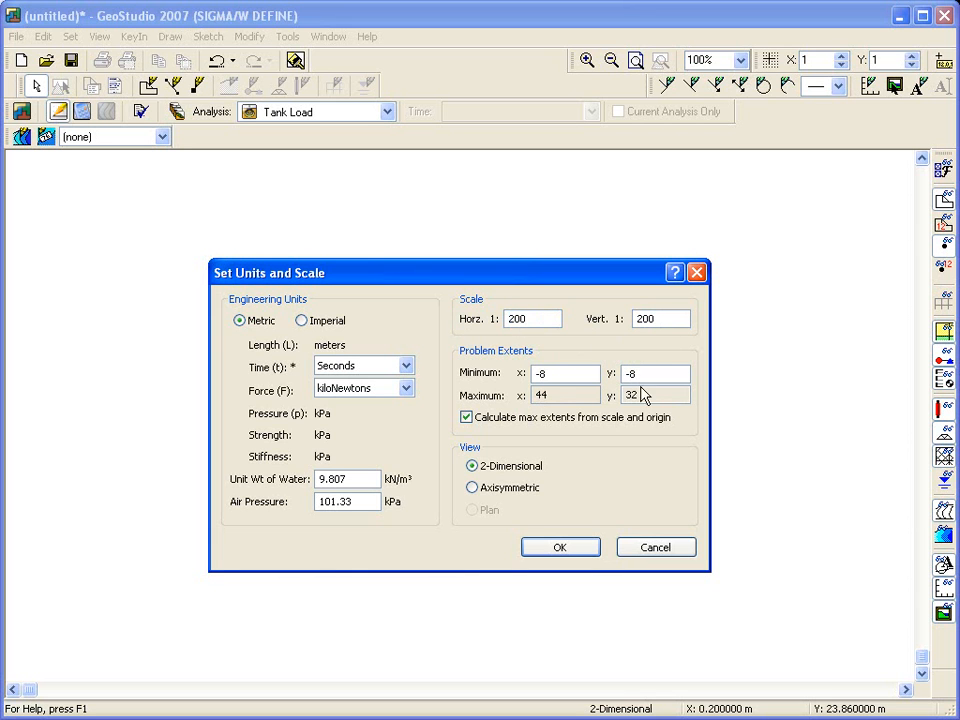
Step: Choose the Axisymmetric view and apply the units and scale settings
click(474, 489)
click(540, 550)
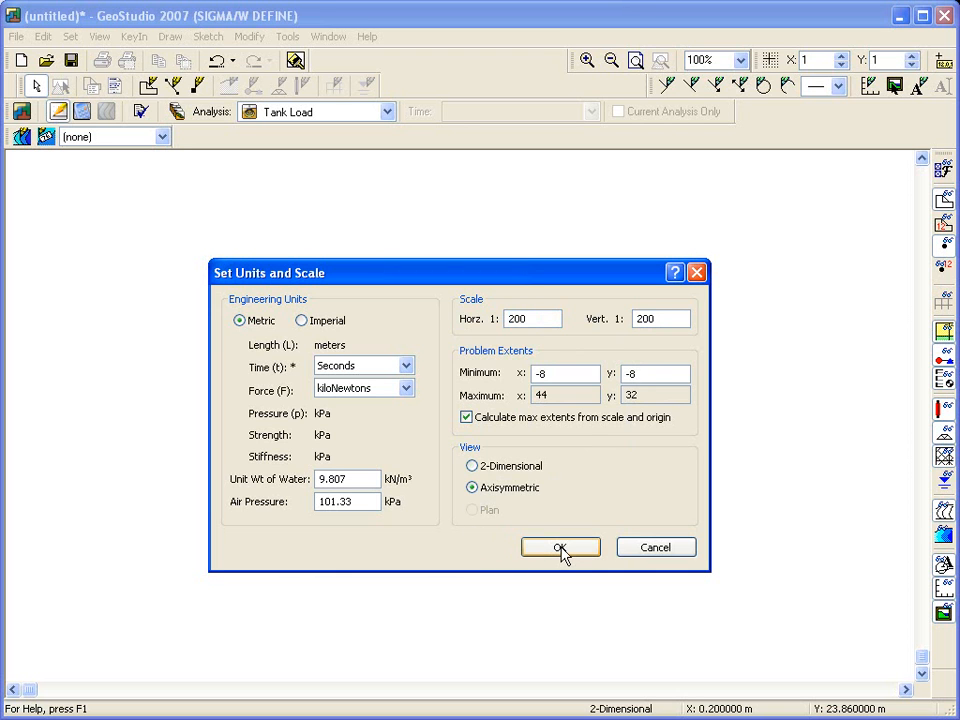
click(561, 551)
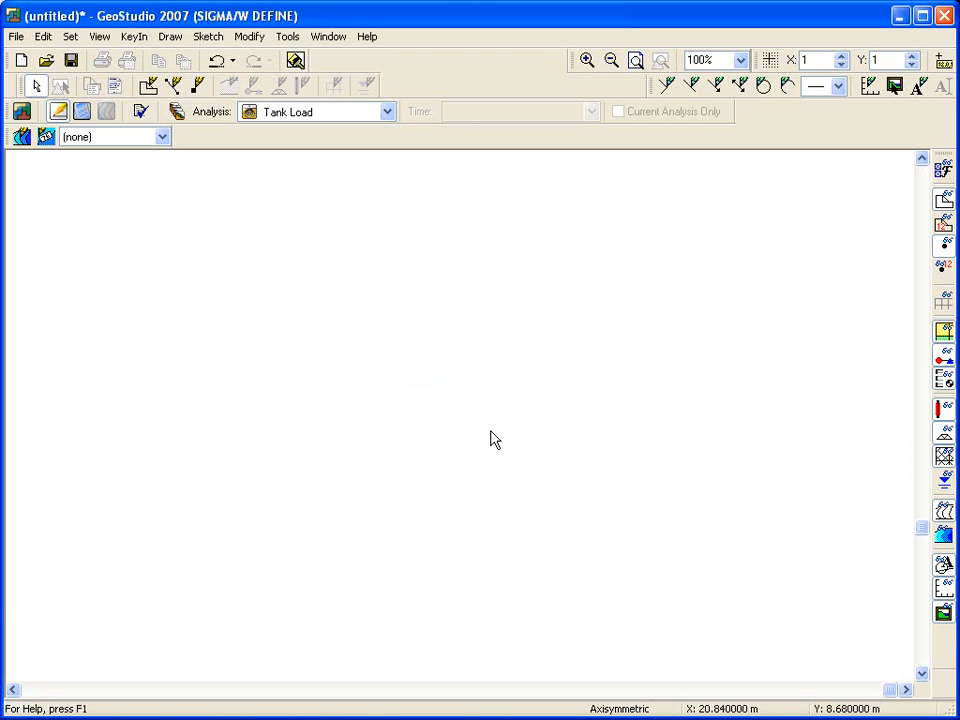
Step: Display the drawing grid and turn on snapping to it
click(72, 38)
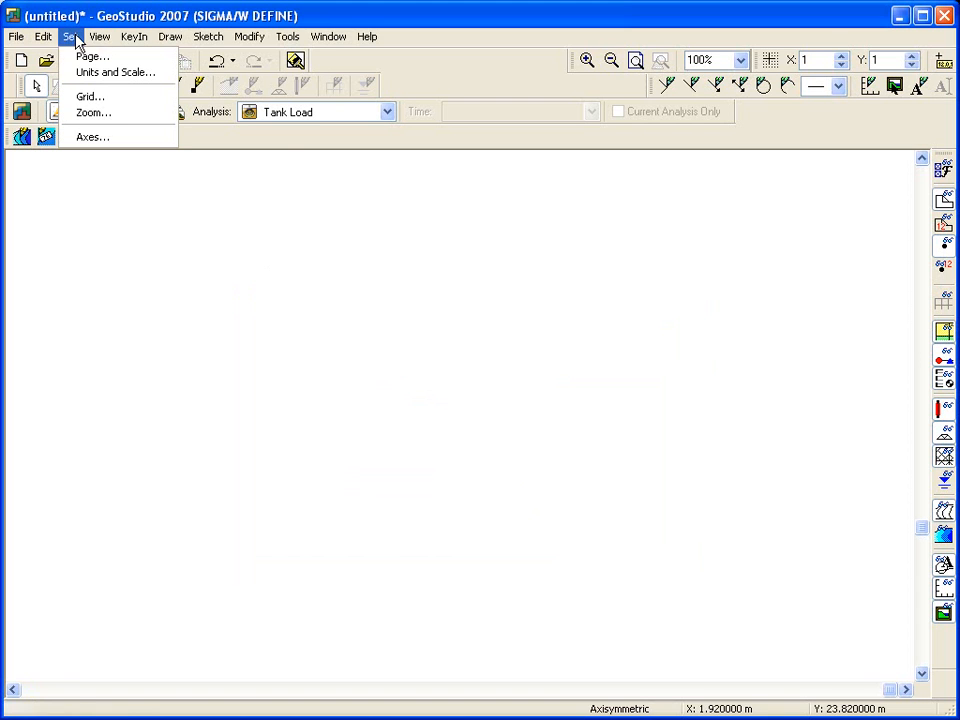
click(90, 96)
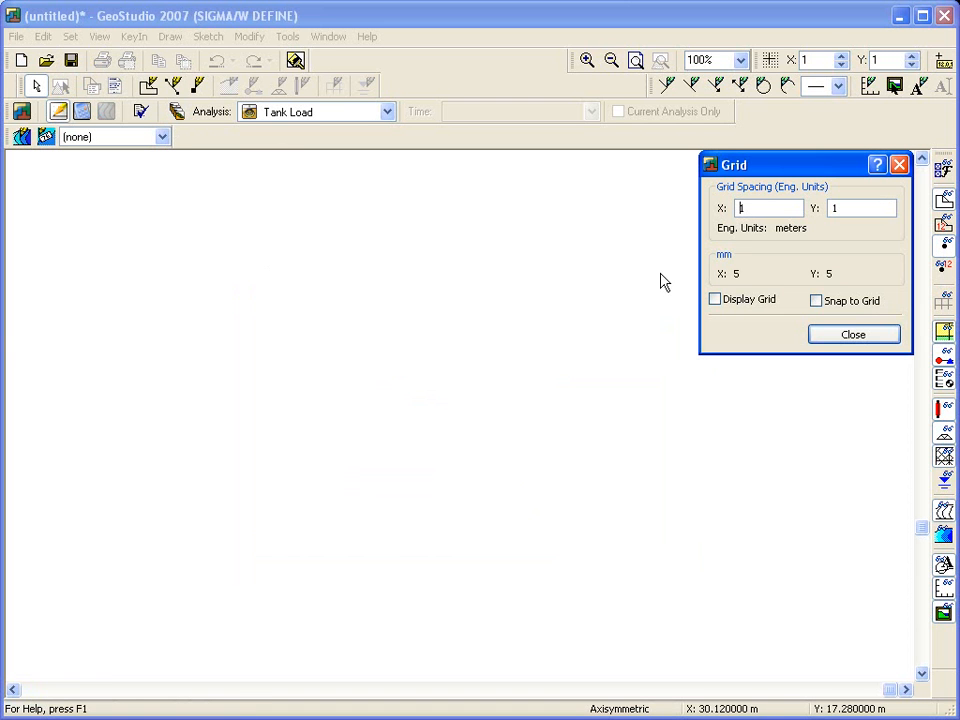
click(715, 299)
click(816, 300)
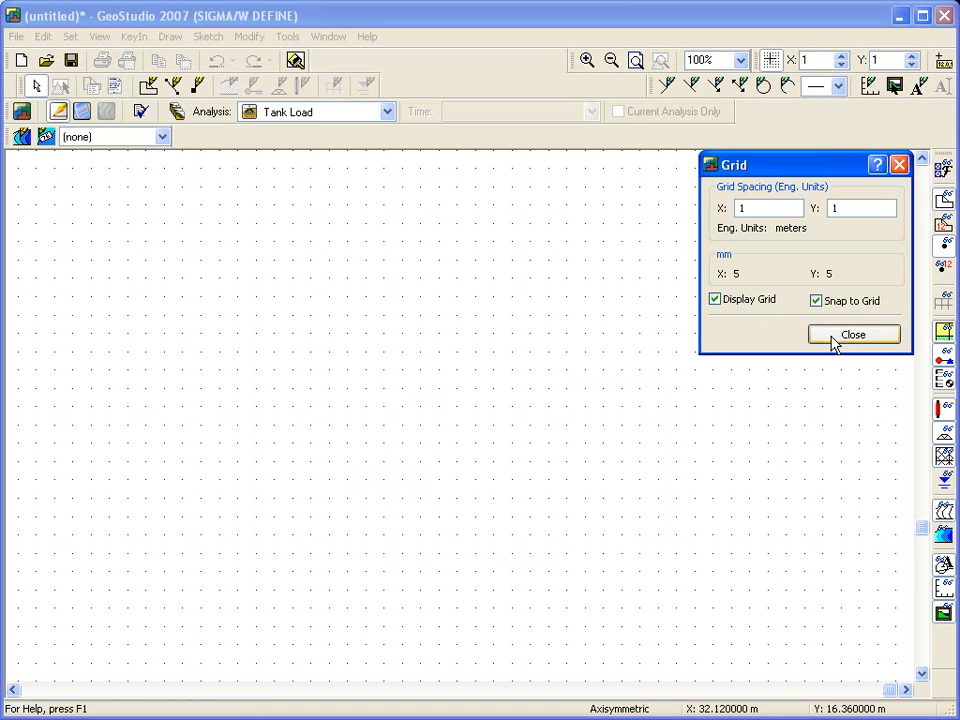
click(853, 334)
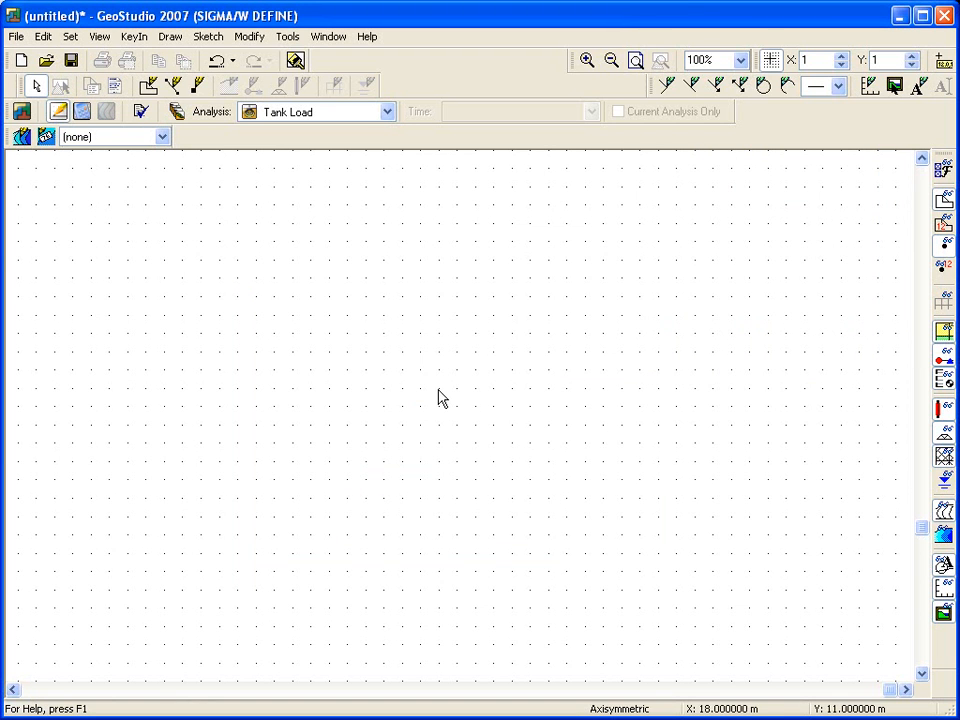
Step: Save the project in My Documents under the file name SIGMA Tutorial
click(16, 36)
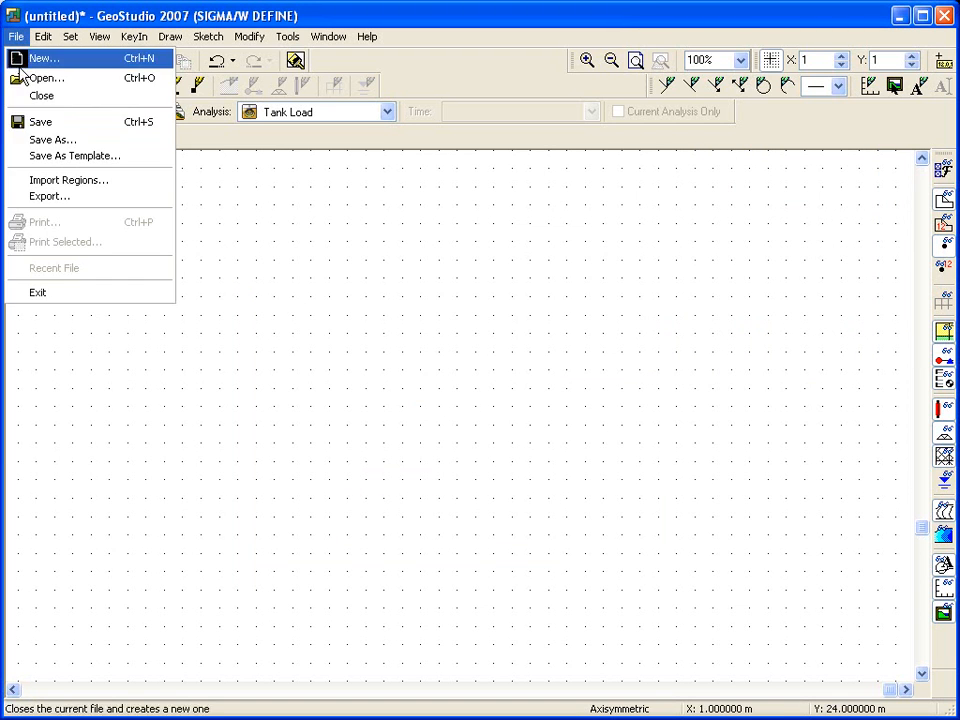
click(32, 140)
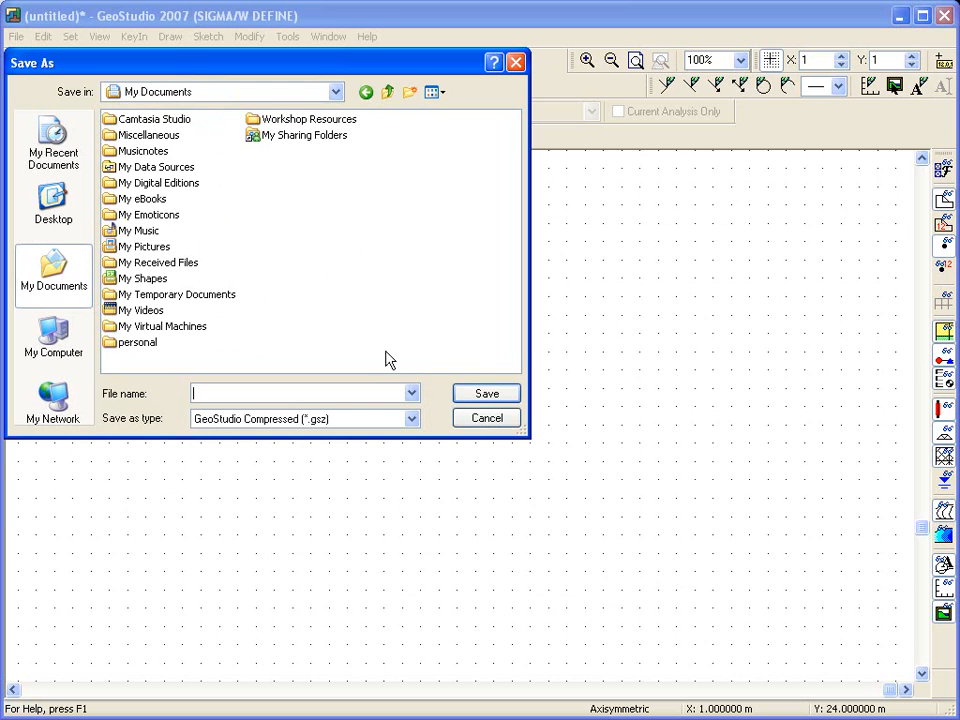
text(SIGMA Tutorial)
click(500, 396)
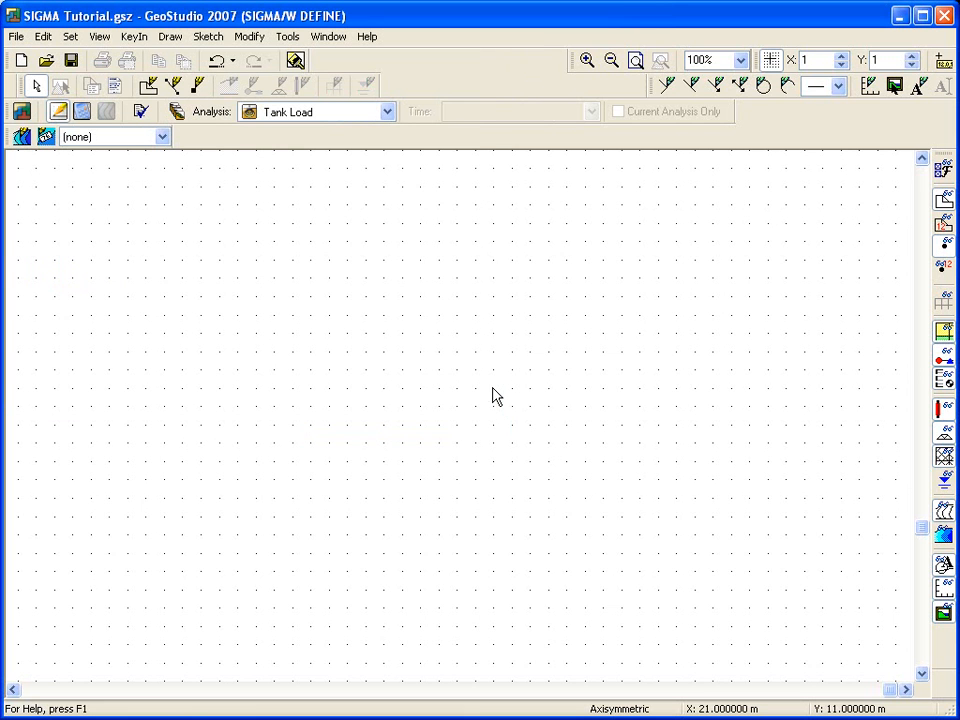
Step: Sketch numbered left and bottom axes, marking the axis area from (-2, -2) to (40, 26)
scroll(506, 386, up, 1)
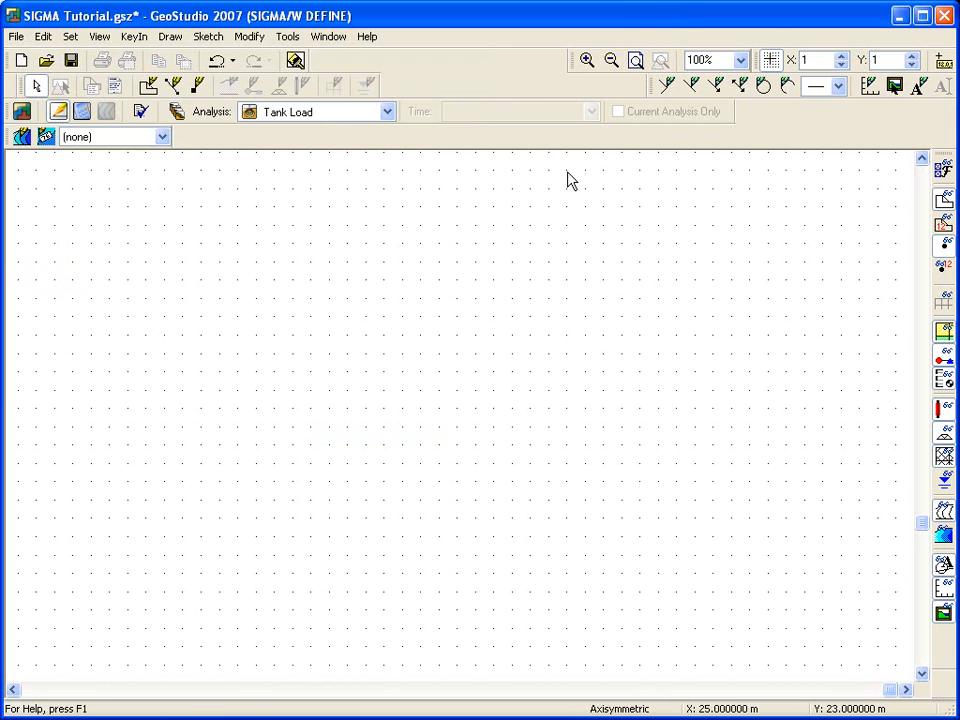
click(635, 60)
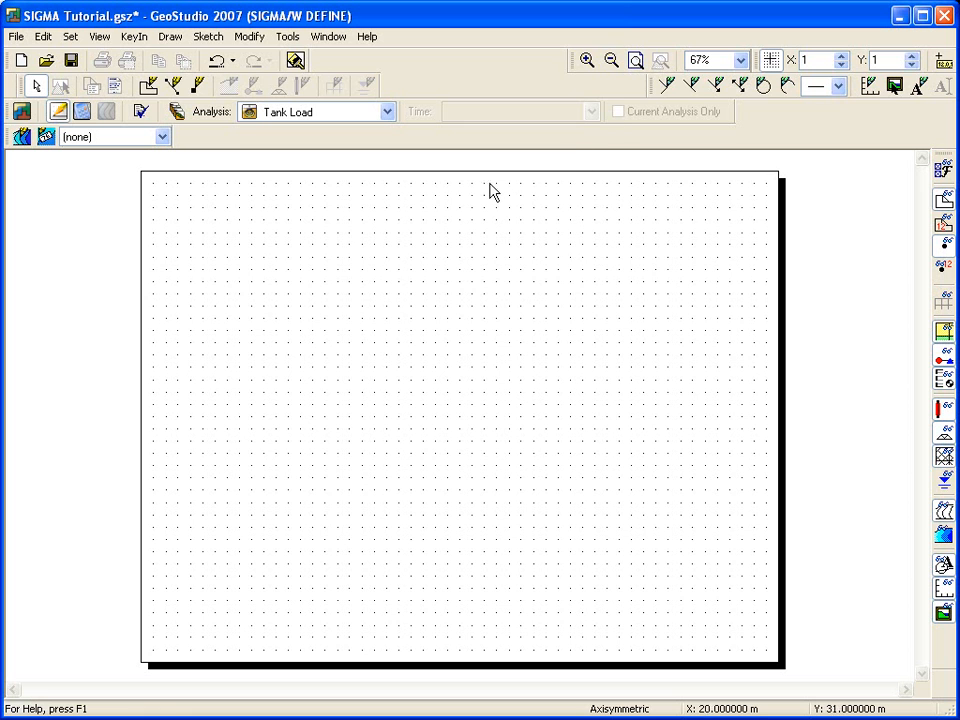
click(206, 40)
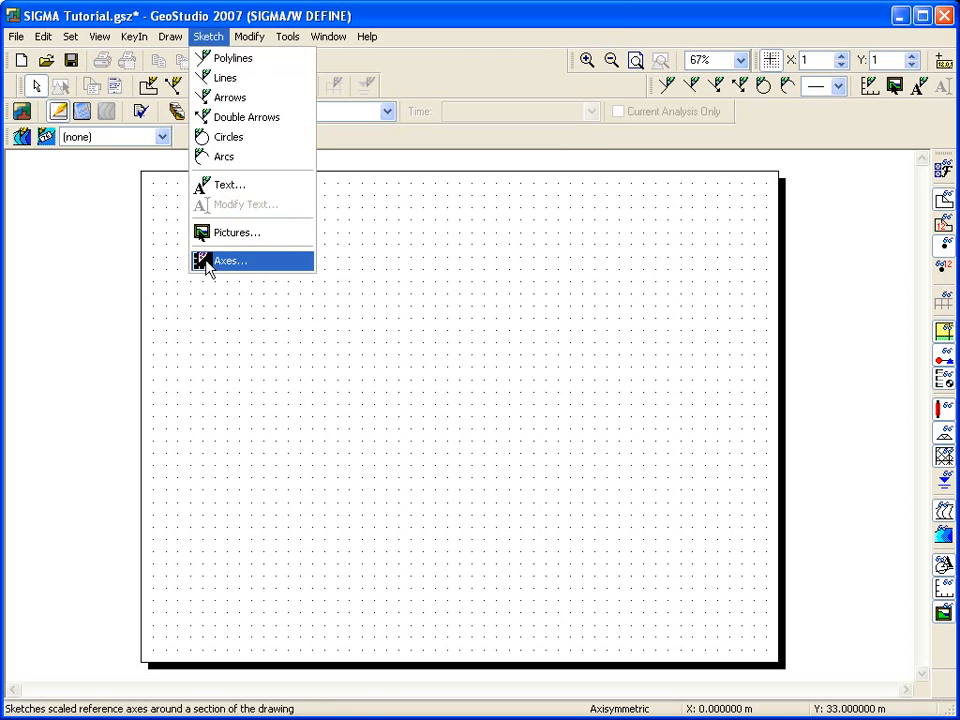
click(210, 265)
click(383, 361)
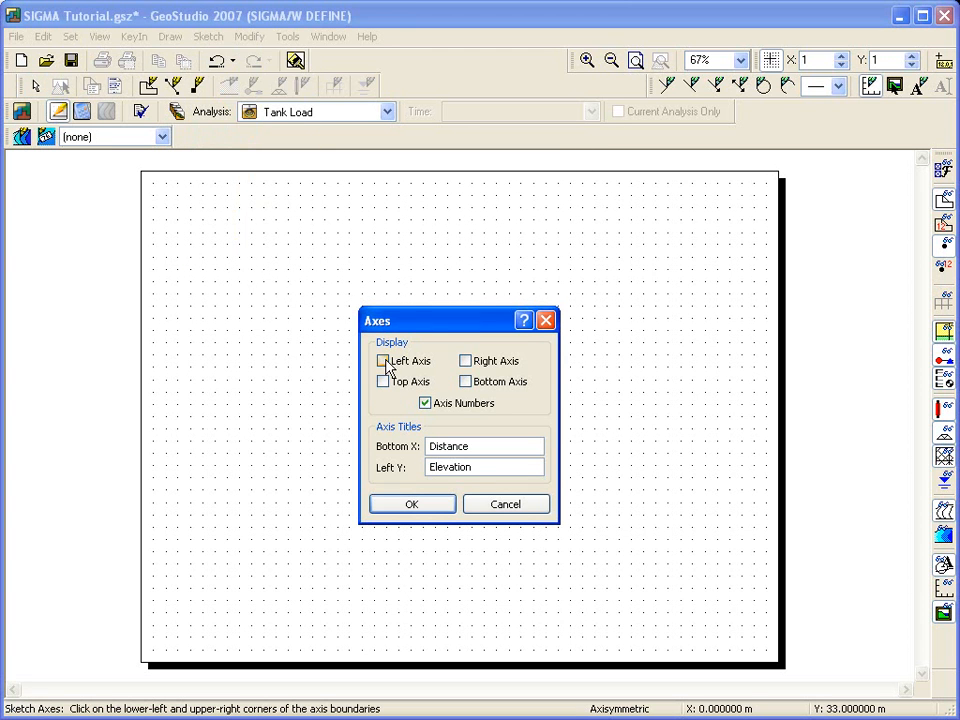
click(465, 382)
click(413, 505)
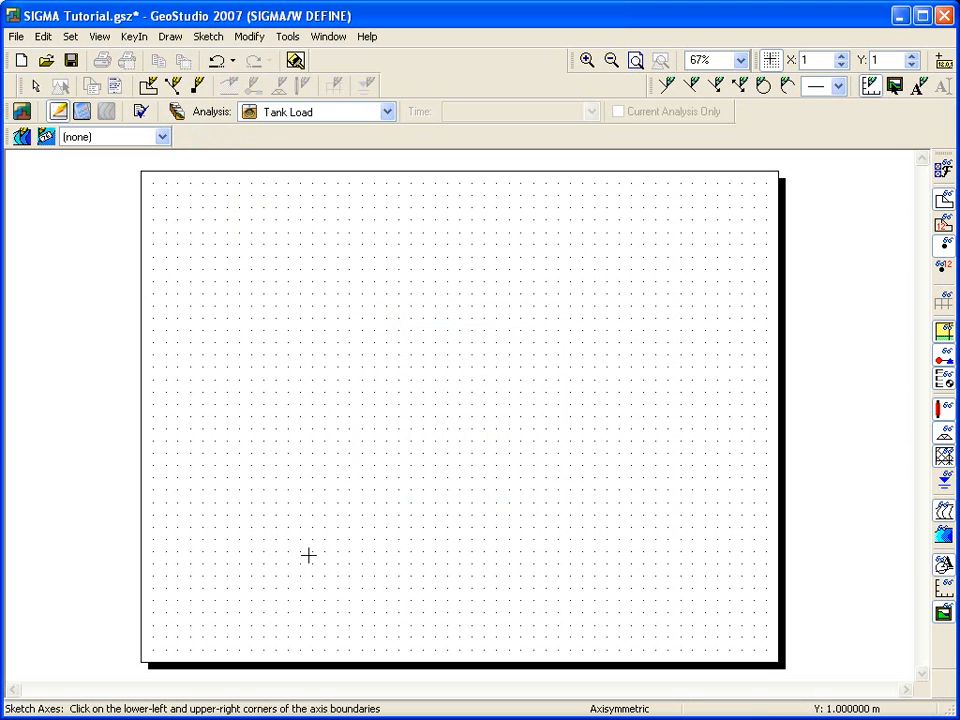
click(214, 587)
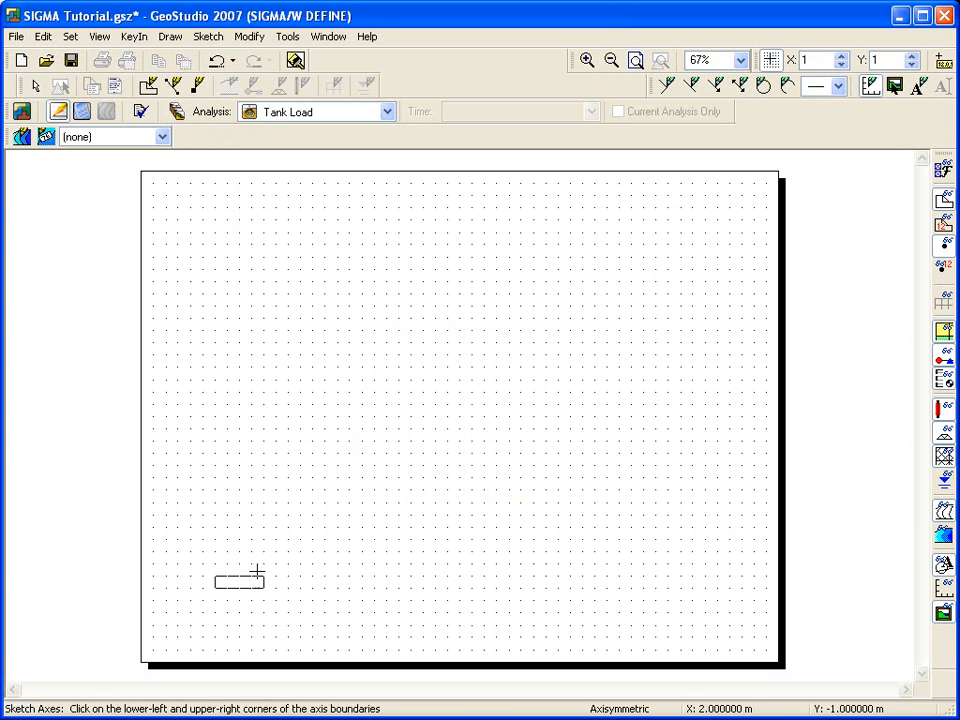
click(729, 244)
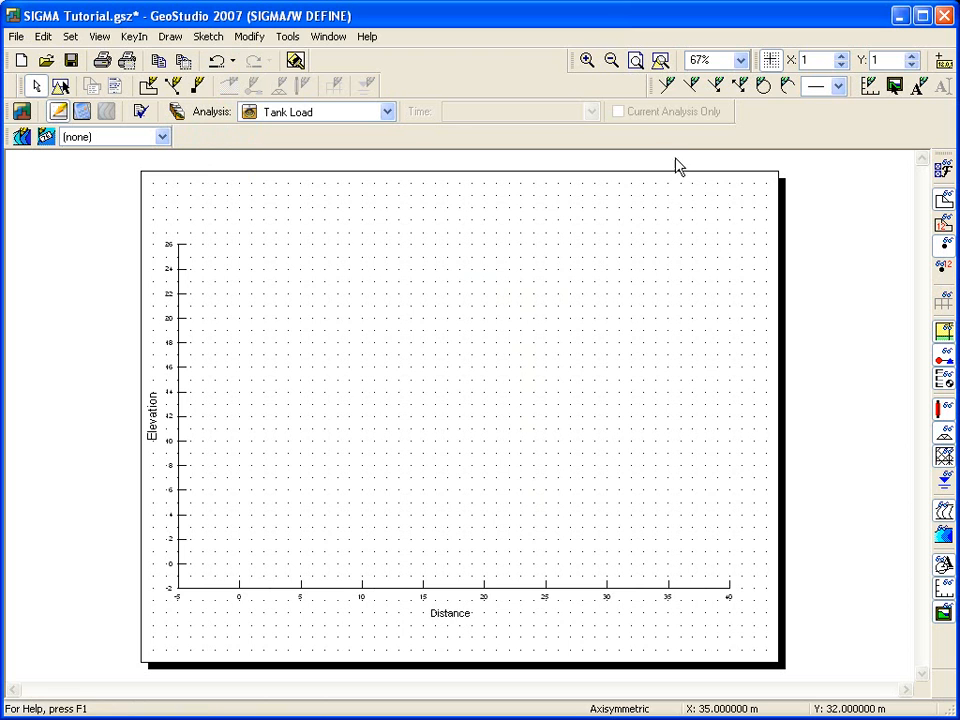
Step: Sketch a closed rectangular soil outline with line corners at (0, 0), (38, 0), (38, 25) and (0, 25)
click(660, 61)
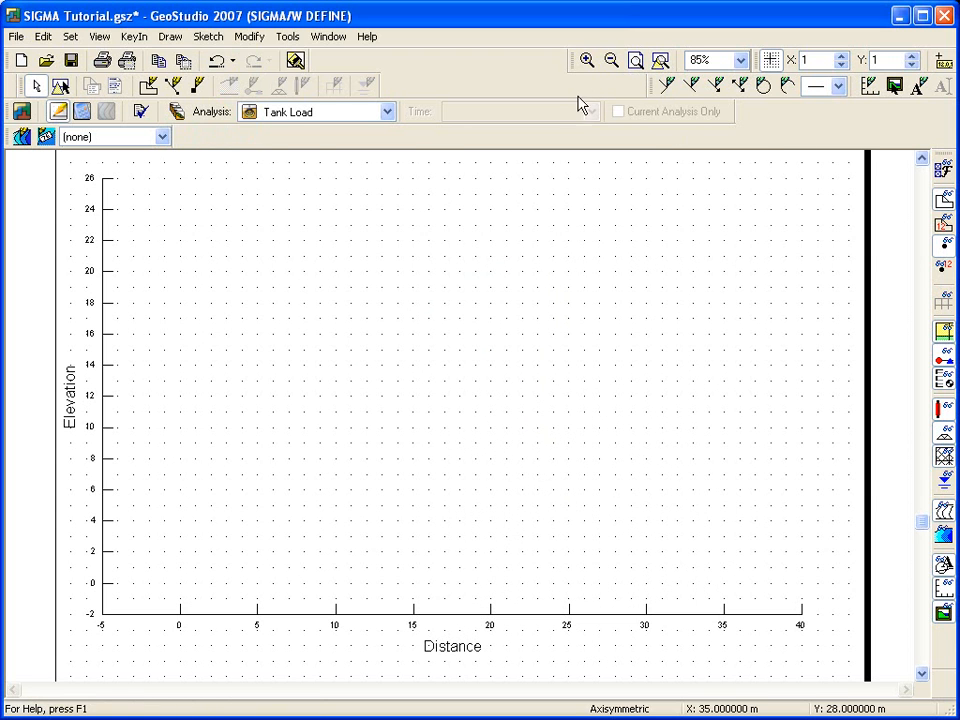
click(208, 36)
click(203, 75)
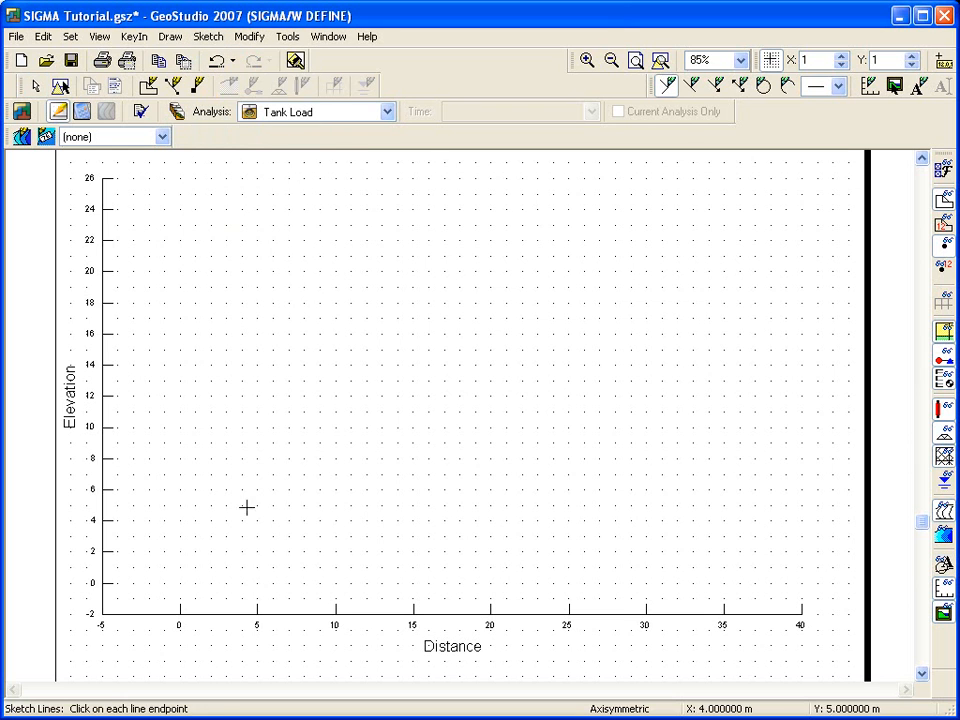
click(180, 583)
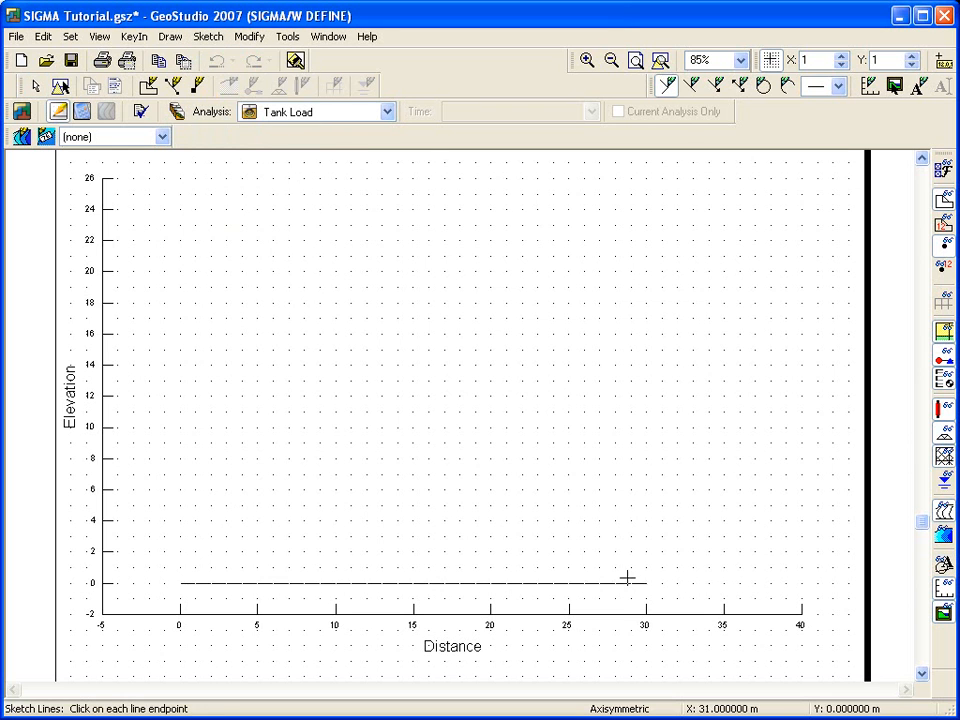
click(771, 583)
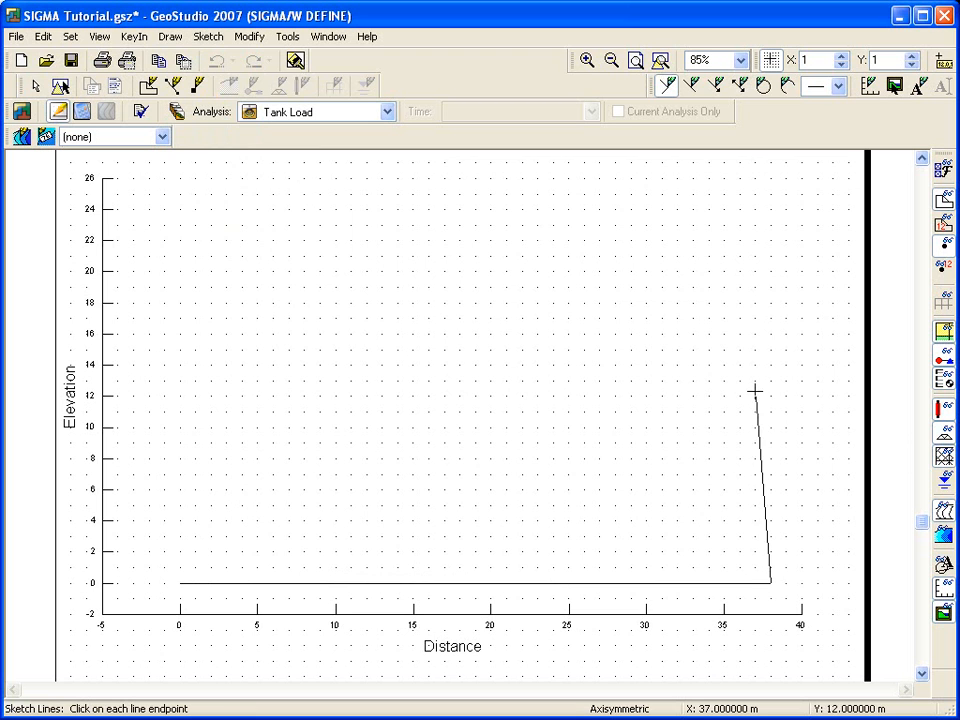
click(771, 193)
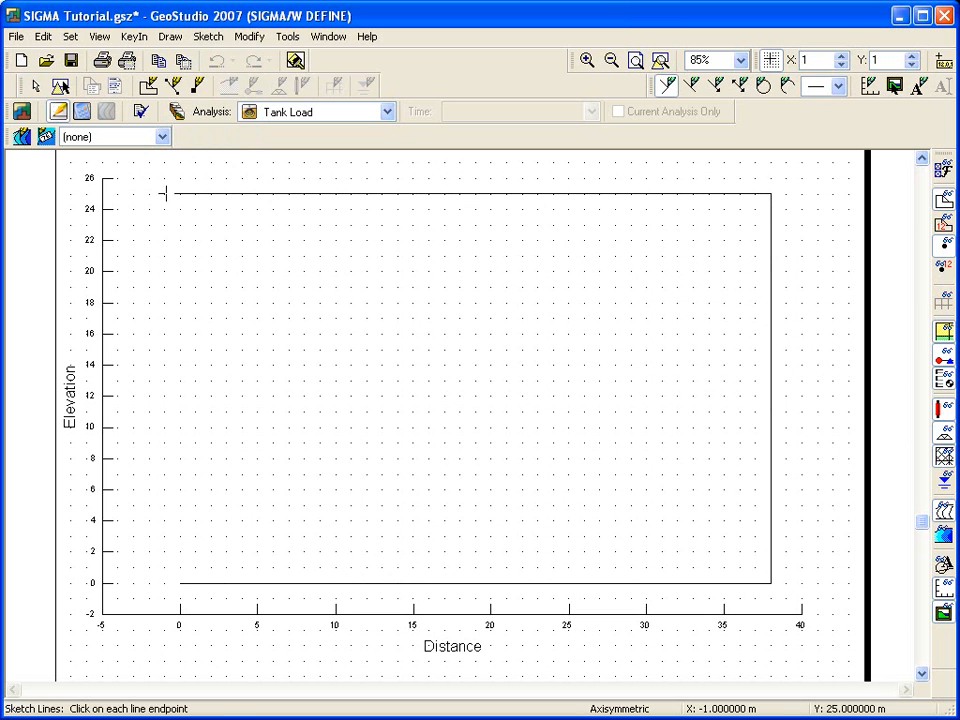
click(177, 193)
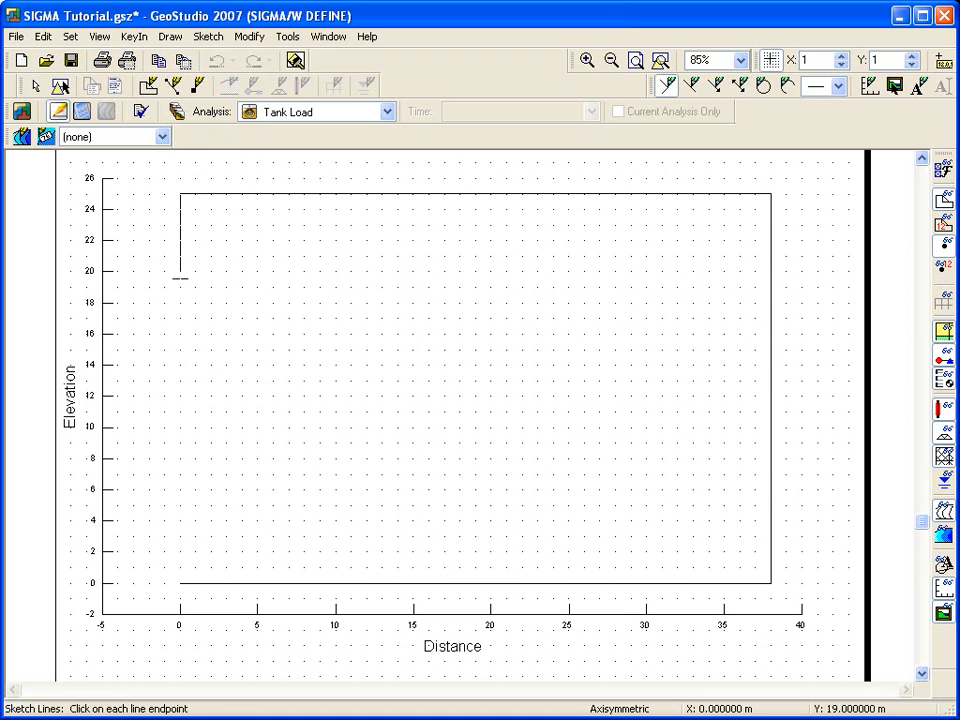
click(180, 583)
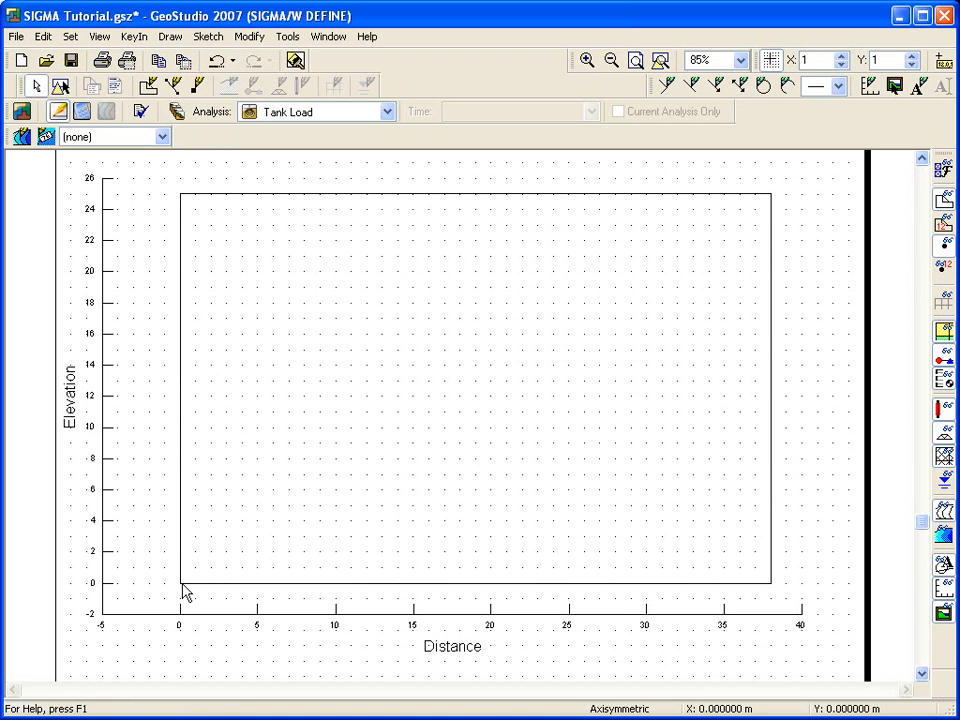
Step: Sketch a horizontal layer line at elevation 20 across the outline, from distance 0 to 38
click(208, 36)
click(224, 77)
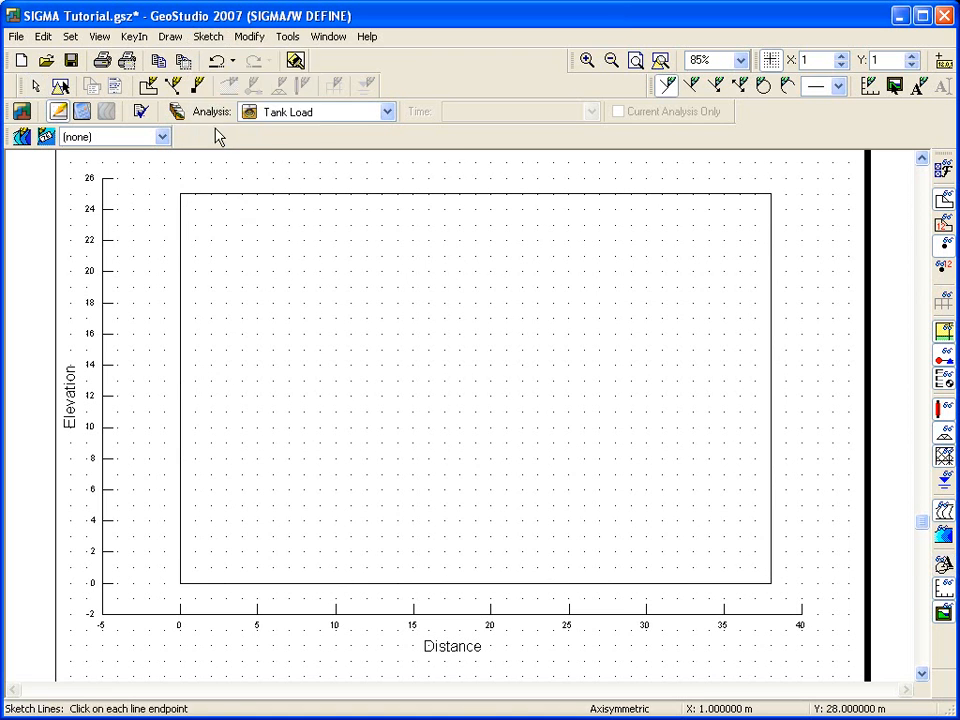
click(181, 270)
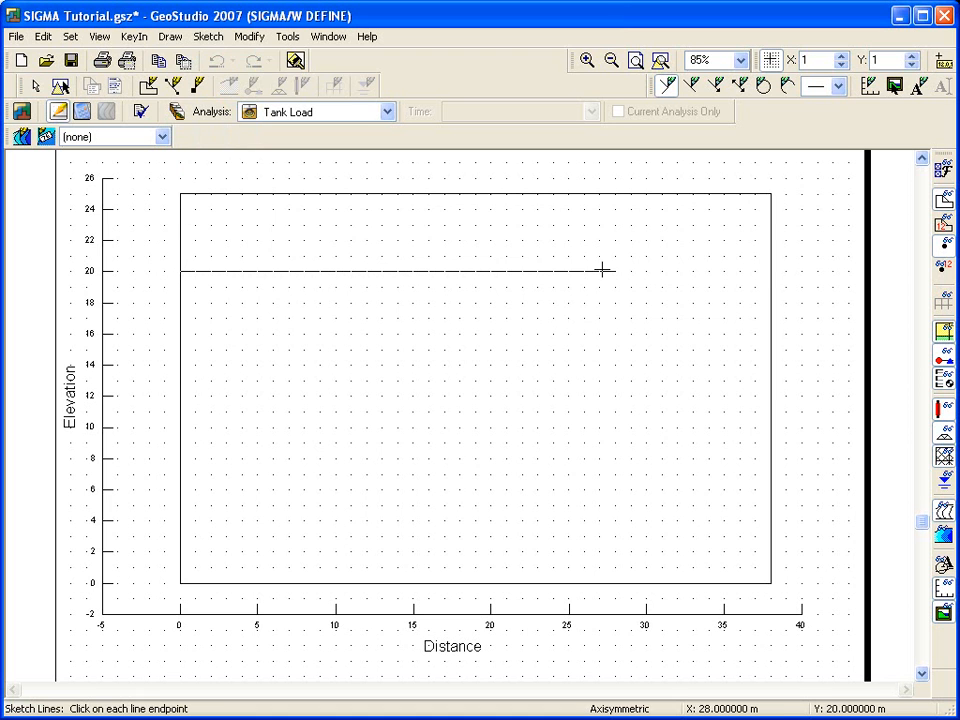
click(770, 270)
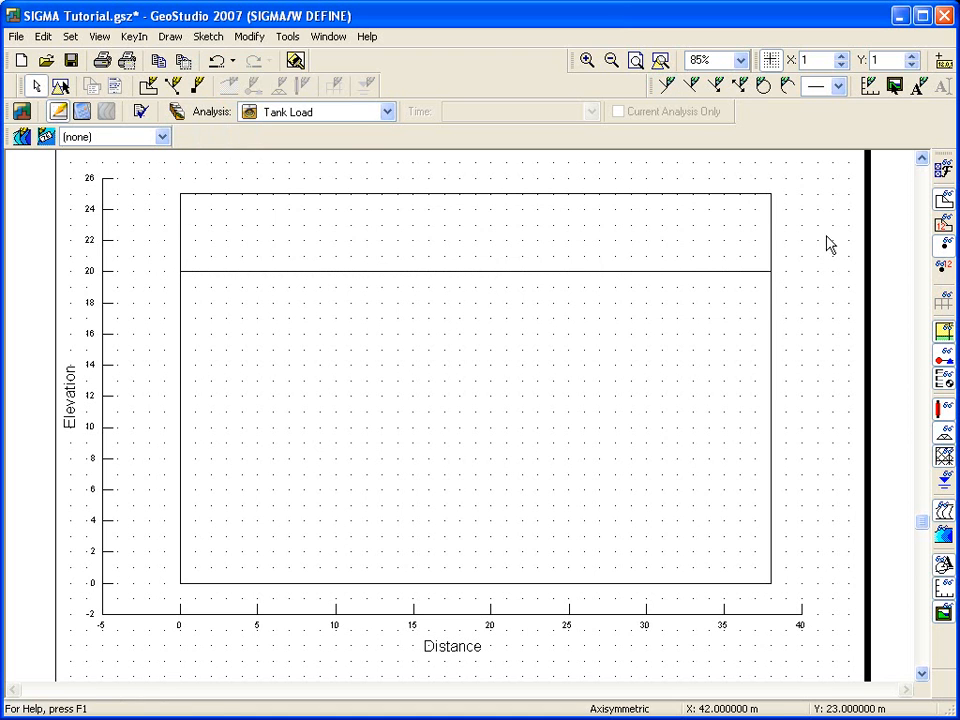
Step: Sketch the tank outline on the ground surface, from (0, 25) up to elevation 29 and across to (5, 25)
click(921, 159)
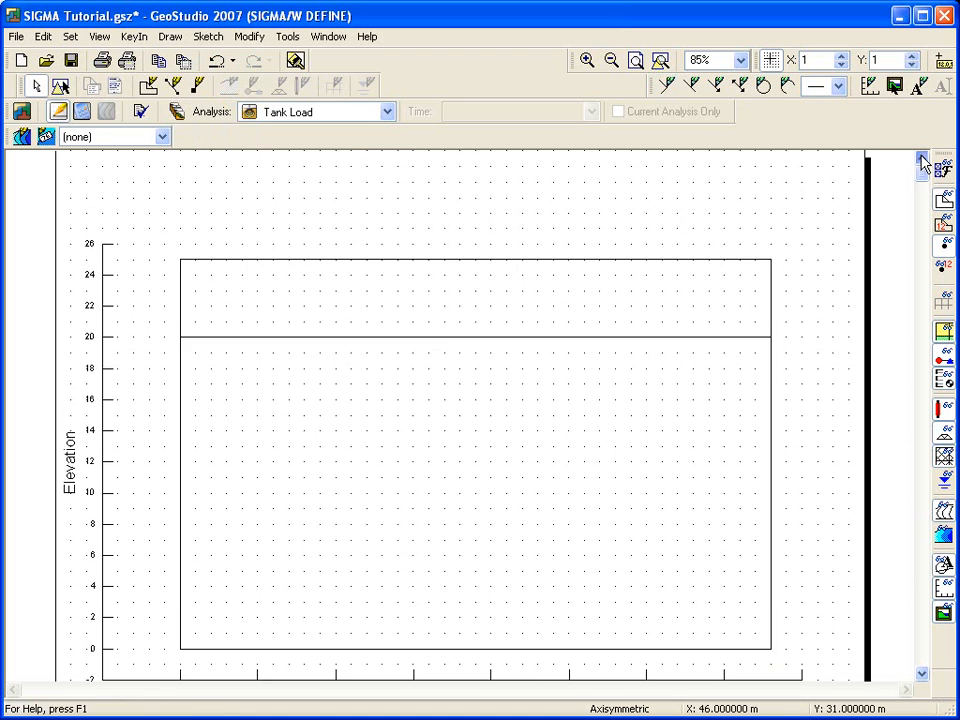
click(665, 86)
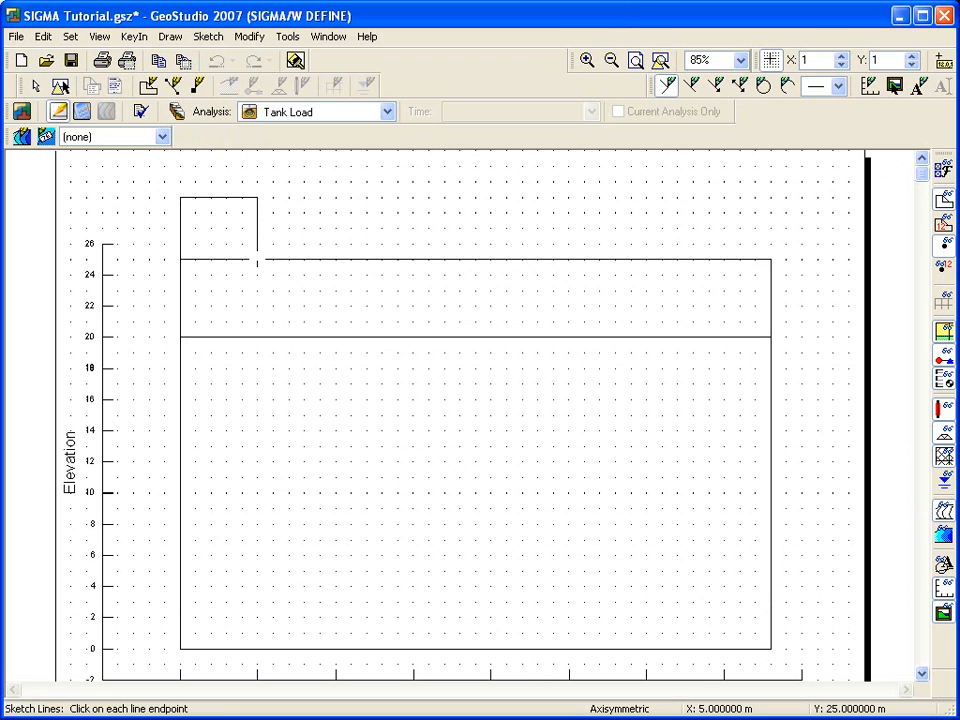
click(258, 259)
right_click(258, 259)
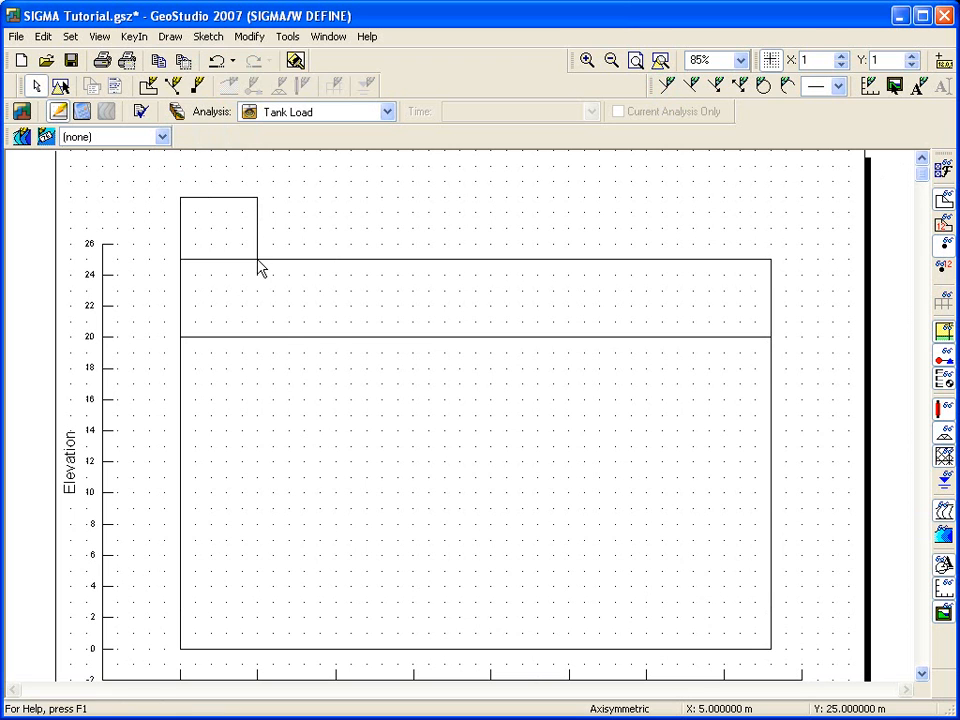
Step: Place the sketch text "Tank" inside the tank outline
click(219, 40)
click(224, 184)
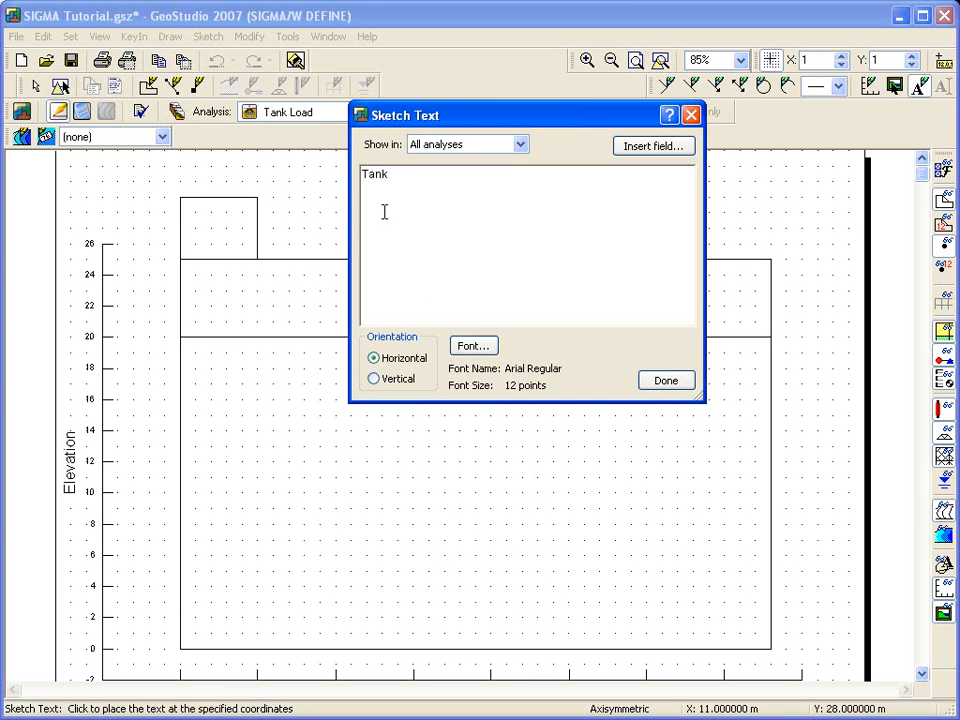
click(207, 238)
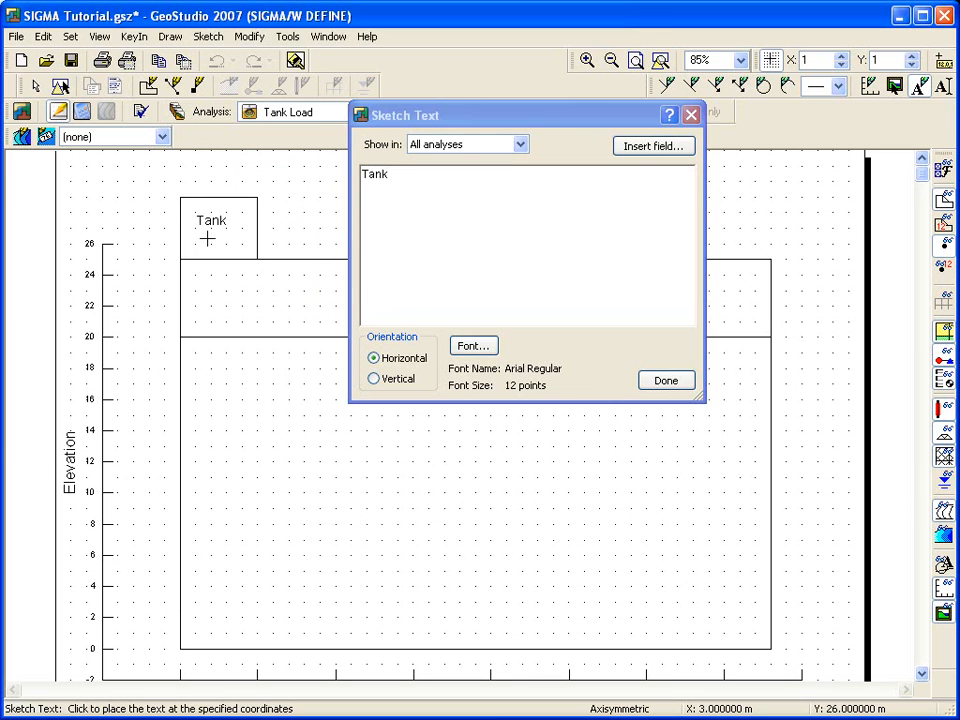
click(673, 384)
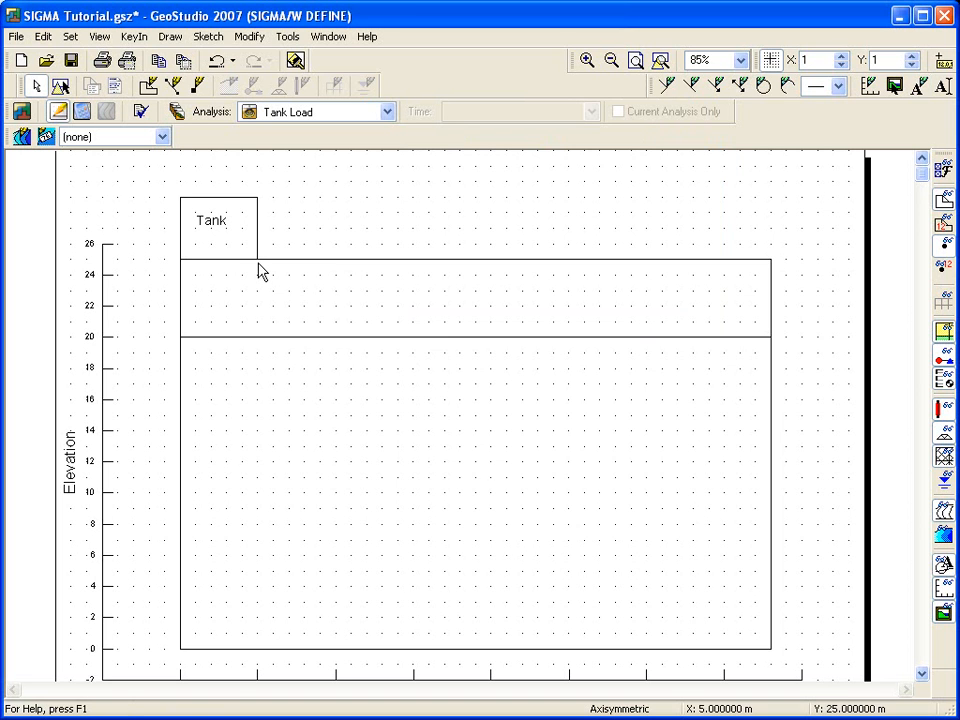
Step: Draw a region beneath the tank in the upper layer, with corners (0, 25), (10, 25), (10, 20) and (0, 20)
click(660, 61)
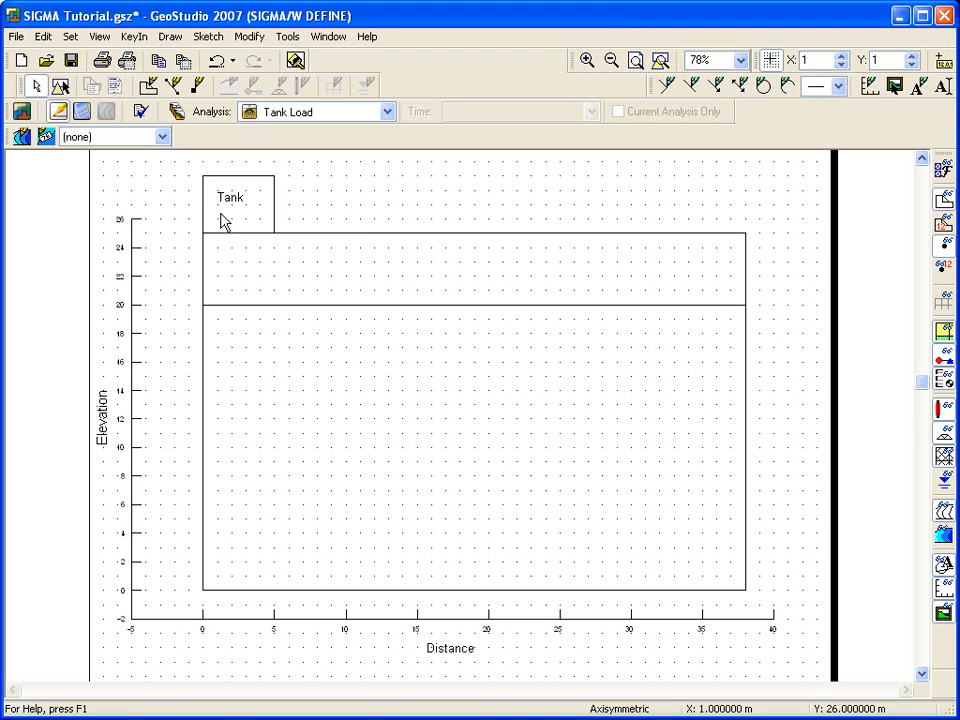
click(166, 37)
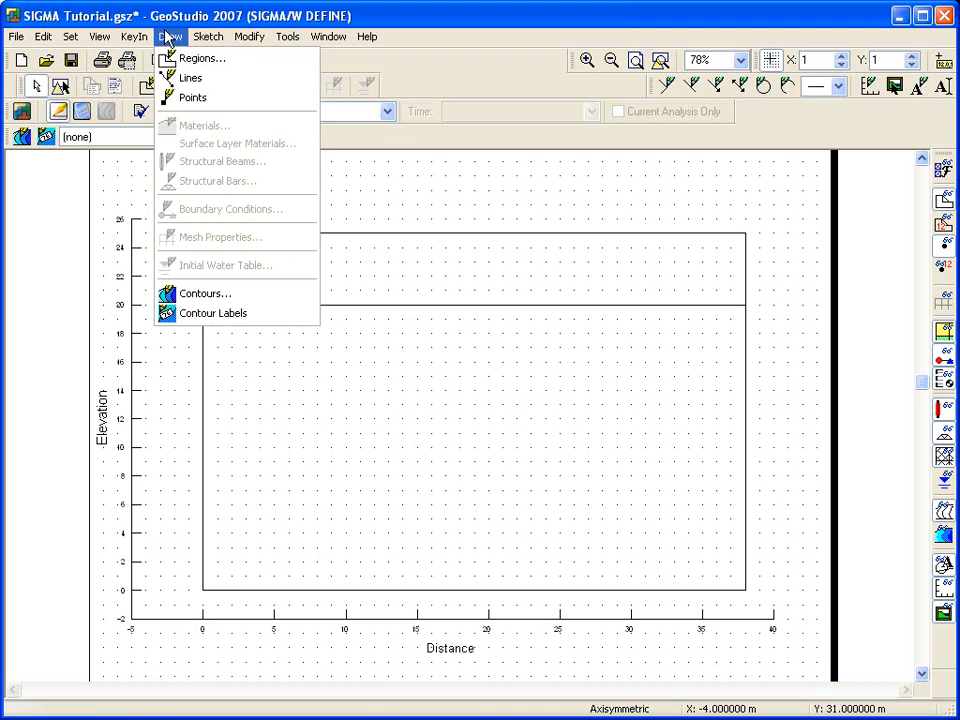
click(162, 58)
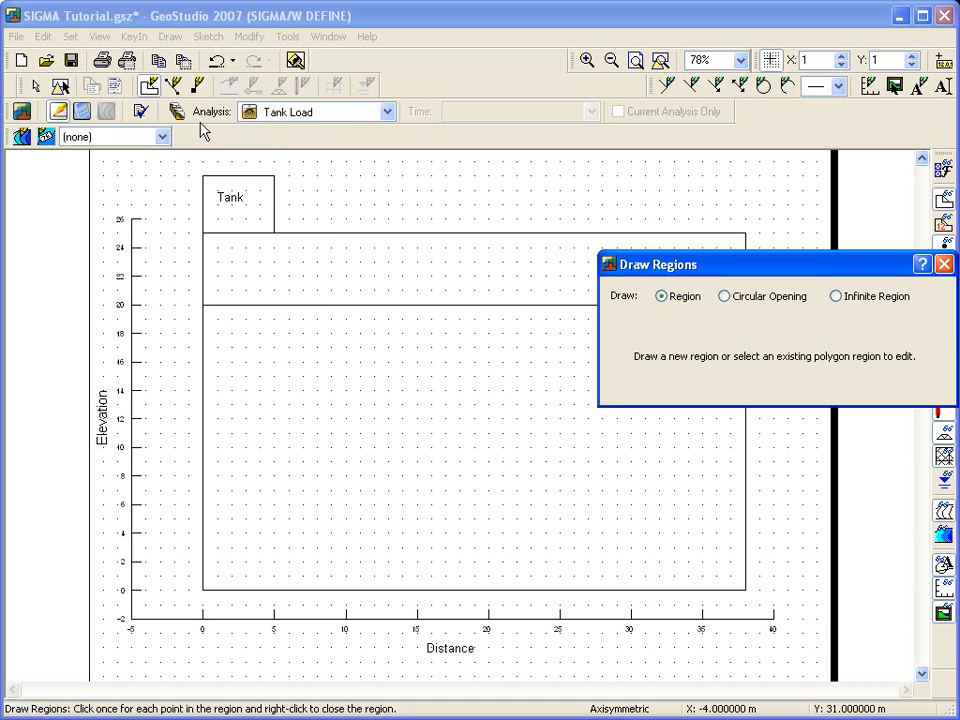
click(203, 232)
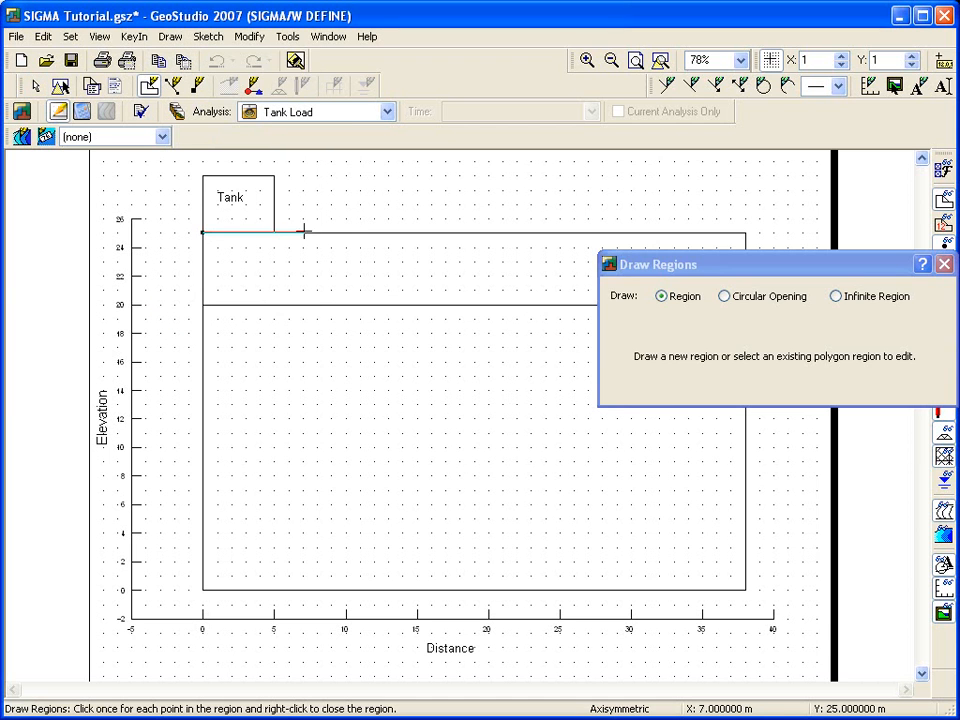
click(346, 232)
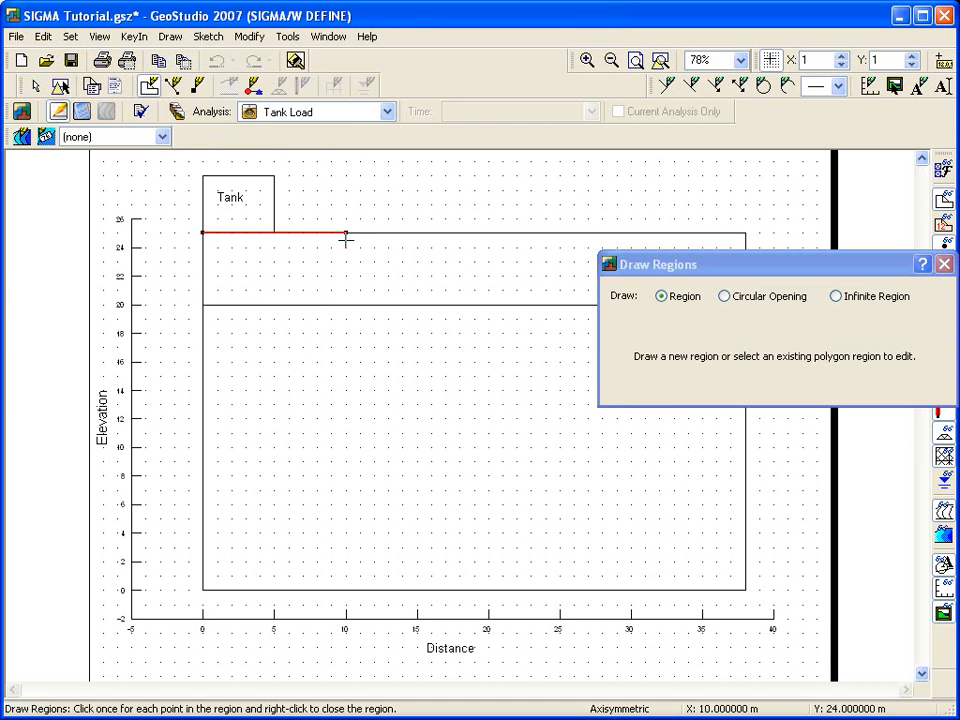
click(346, 304)
click(203, 304)
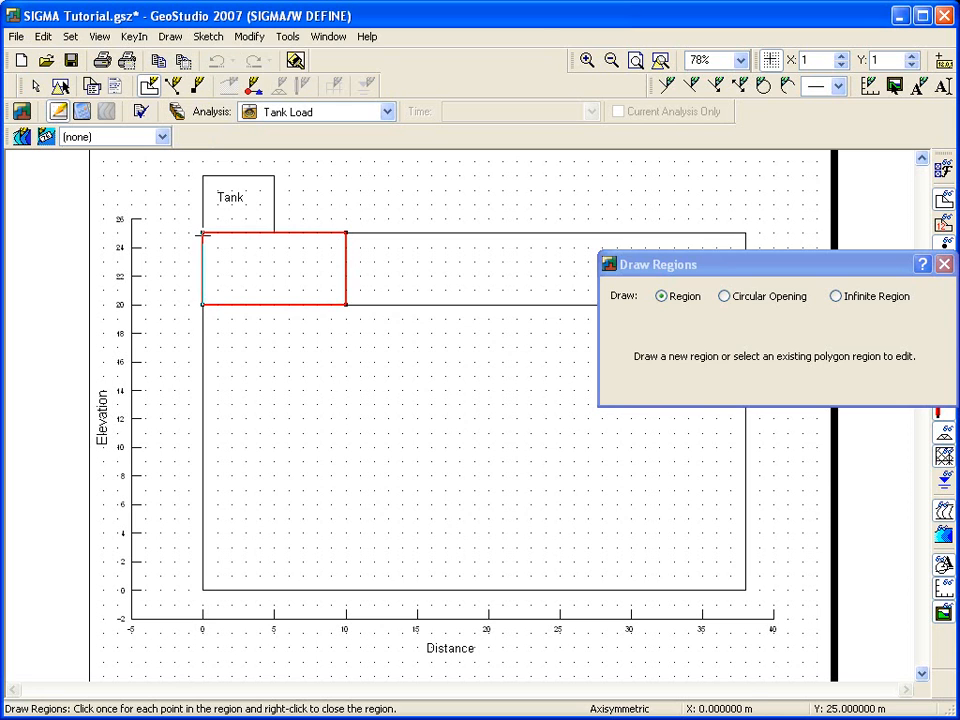
click(203, 232)
Step: Draw the adjoining upper-layer region with corners (10, 25), (38, 25), (38, 20) and (10, 20)
click(346, 232)
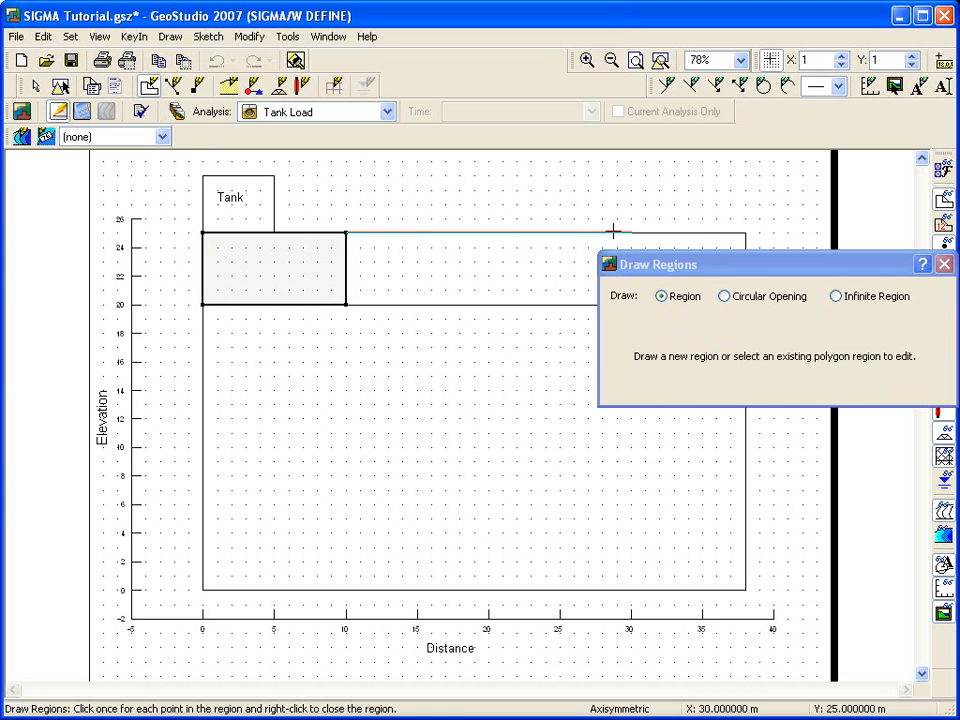
click(745, 232)
drag(743, 272, 702, 409)
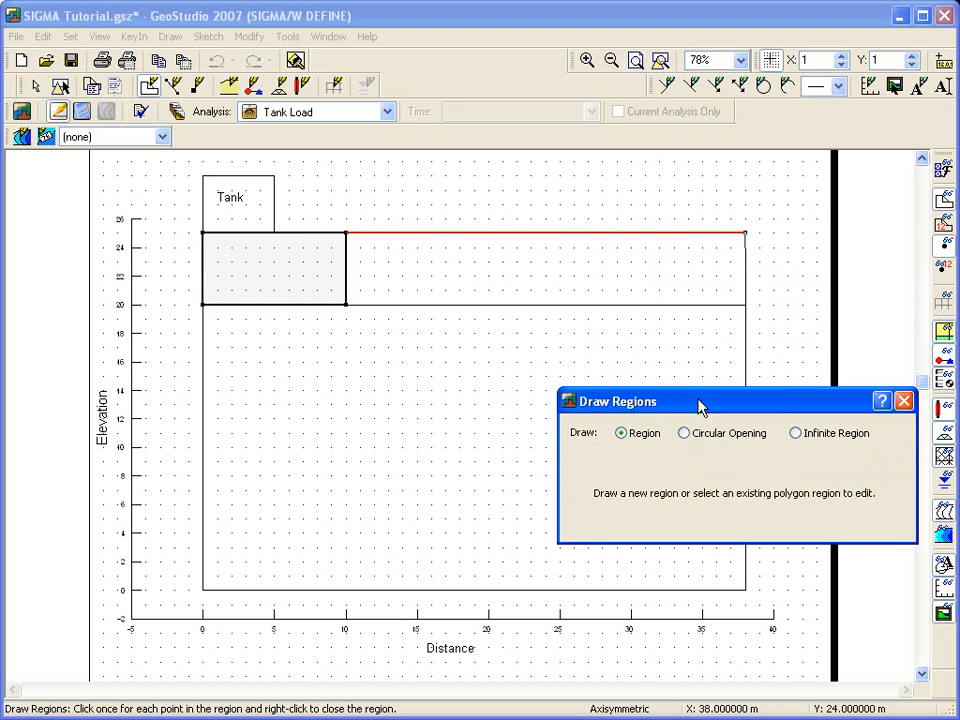
click(345, 304)
click(346, 232)
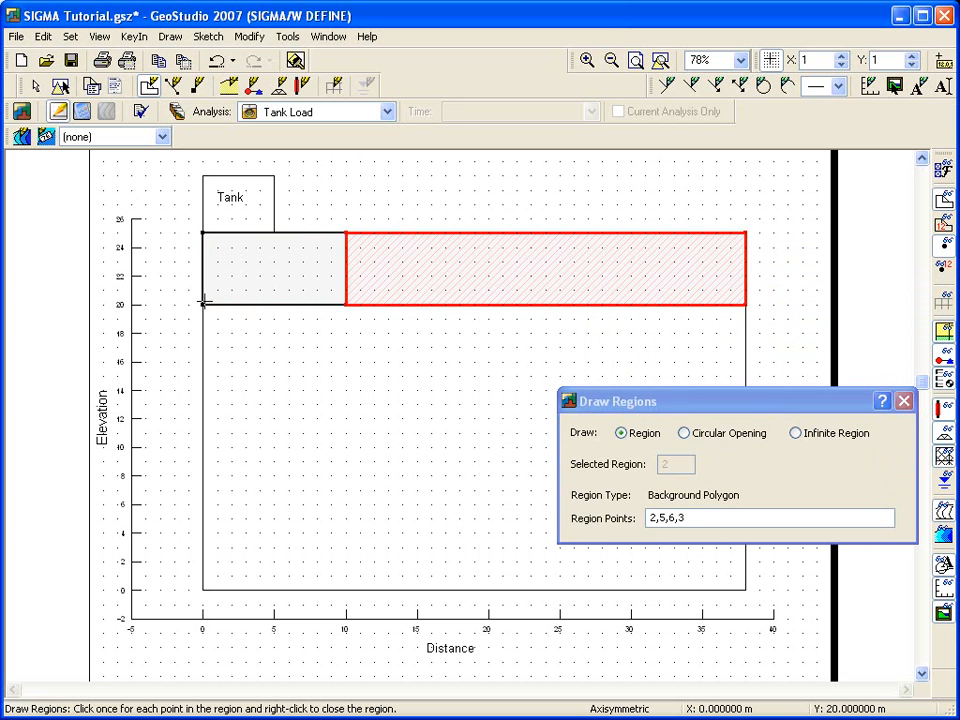
Step: Draw a lower-layer region with corners (0, 20), (10, 20), (10, 0) and (0, 0)
click(202, 304)
click(345, 304)
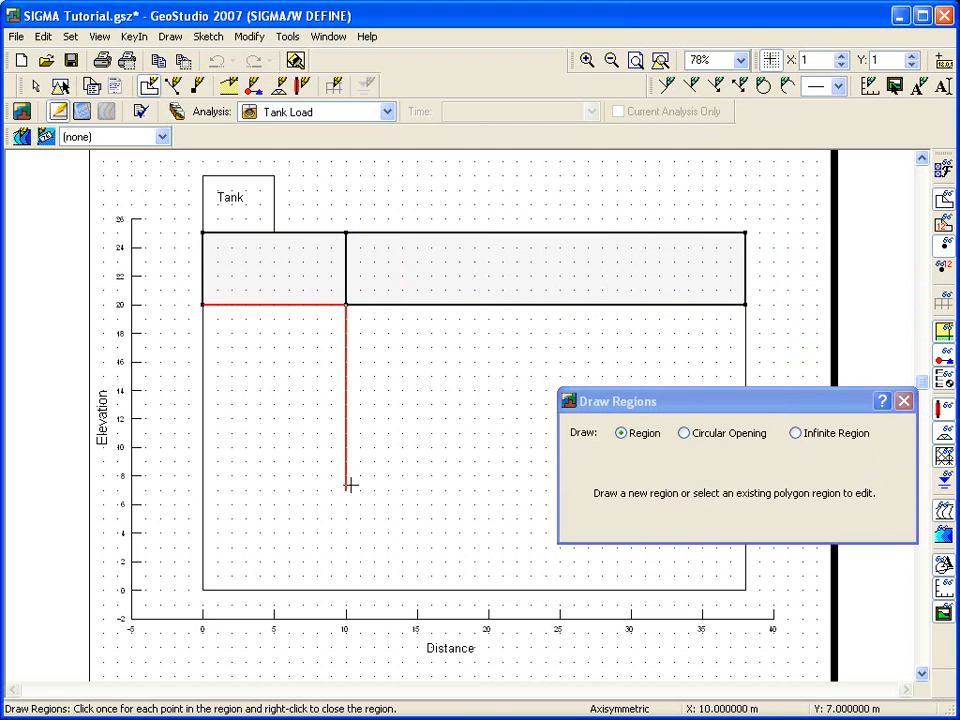
click(204, 588)
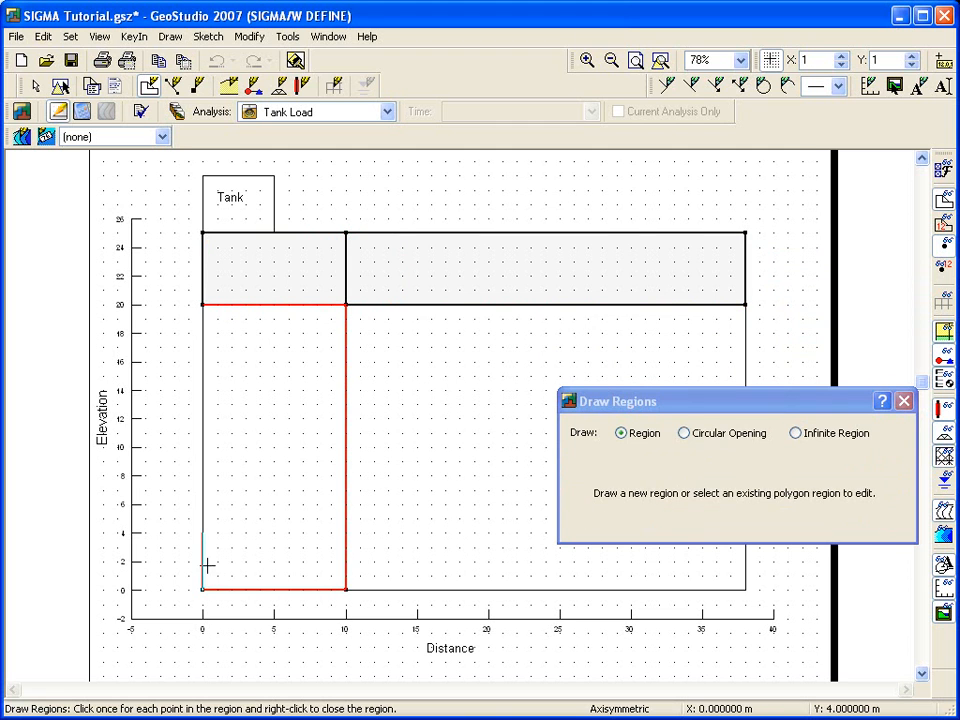
click(203, 305)
Step: Draw the remaining lower-layer region with corners (10, 20), (38, 20), (38, 0) and (10, 0), and finish drawing regions
mouse_move(644, 400)
mouse_down()
mouse_move(360, 222)
mouse_move(143, 150)
mouse_move(149, 138)
mouse_up()
click(345, 304)
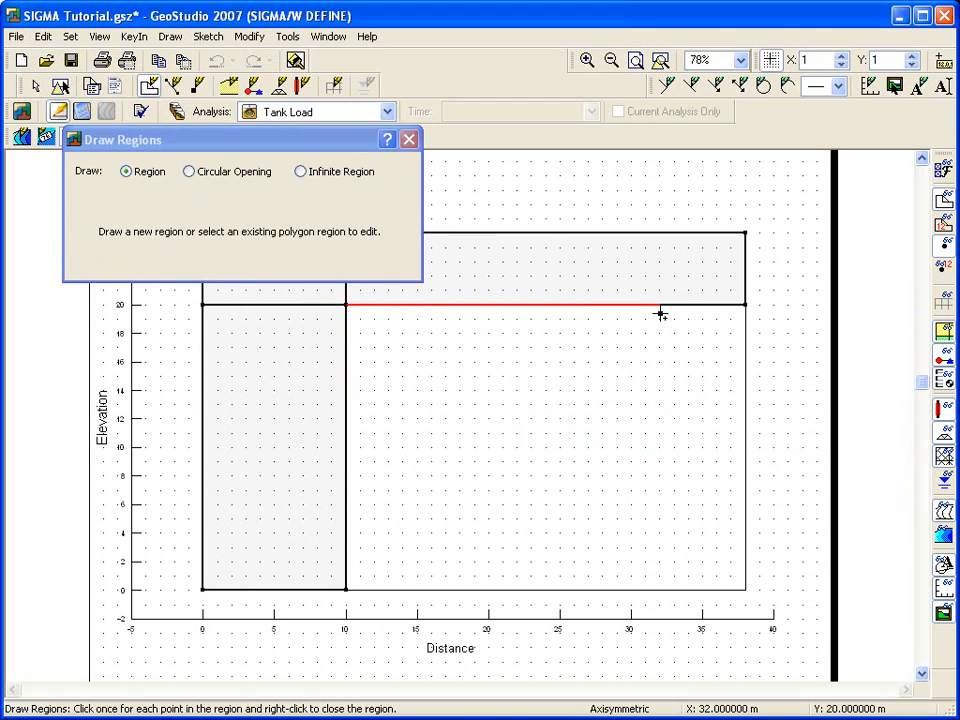
click(745, 304)
click(745, 590)
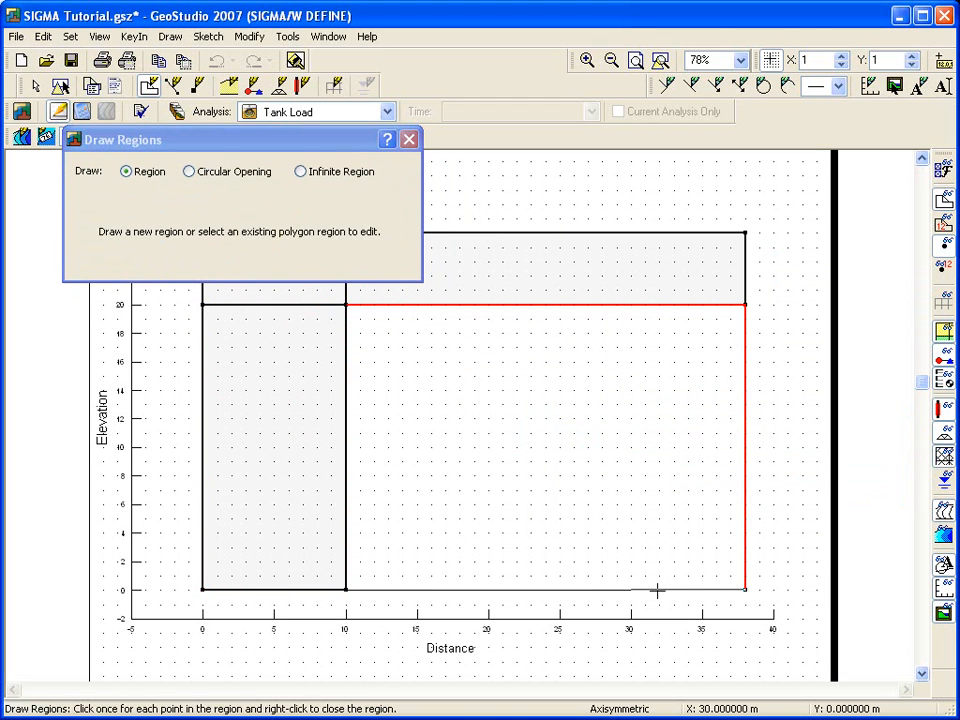
click(345, 590)
click(345, 304)
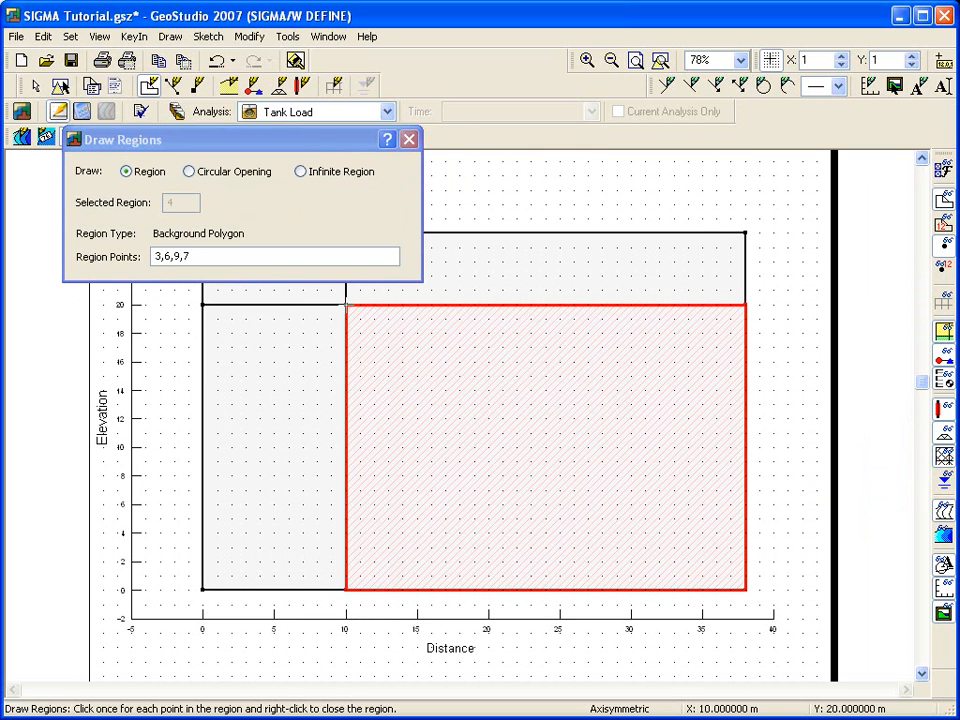
mouse_move(315, 137)
mouse_down()
mouse_move(354, 146)
mouse_move(624, 319)
mouse_up()
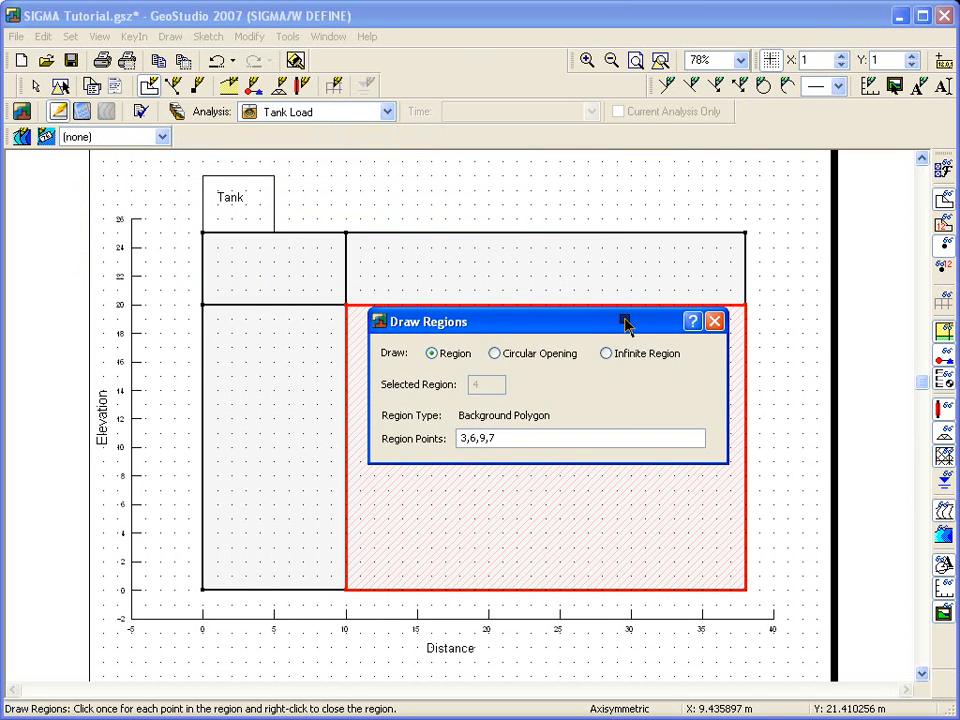
click(715, 321)
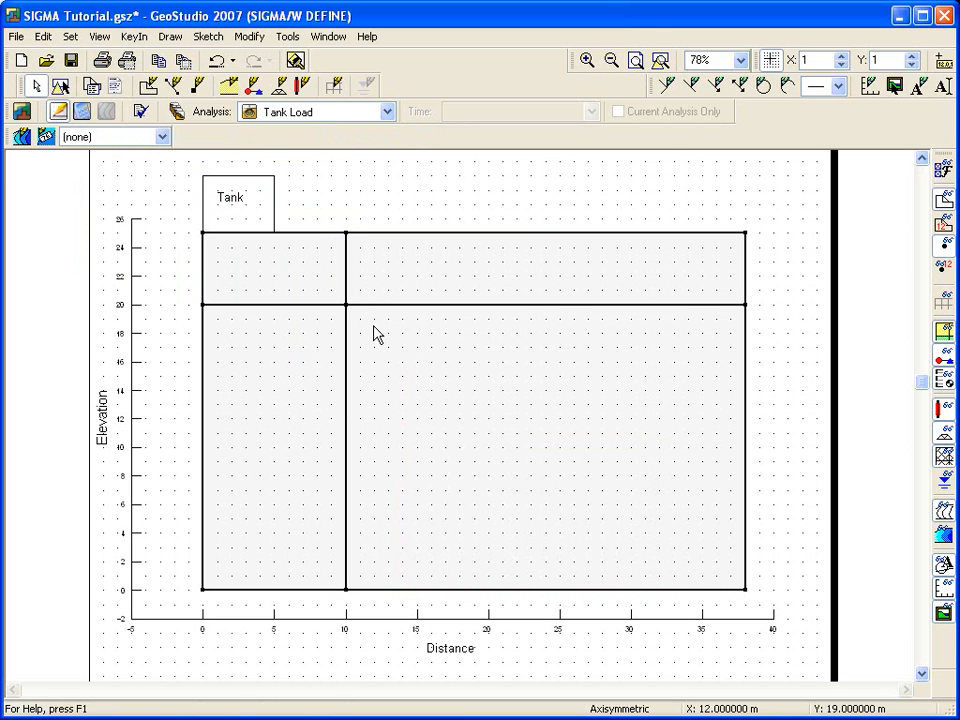
Step: Open the material definitions from the Draw Materials command and add a new material
click(170, 37)
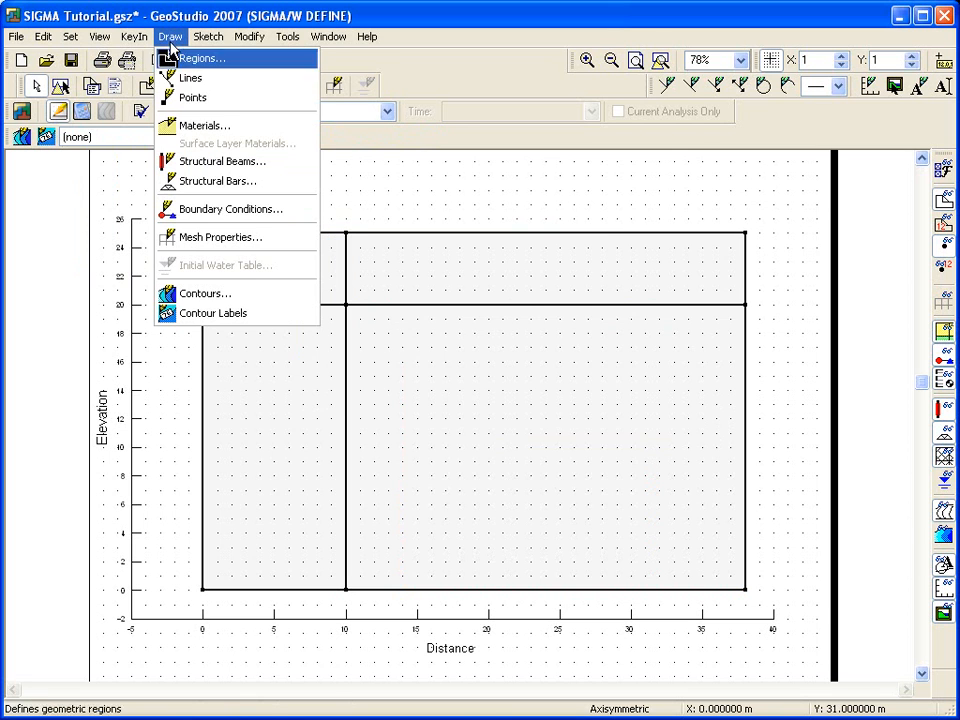
click(166, 123)
click(737, 236)
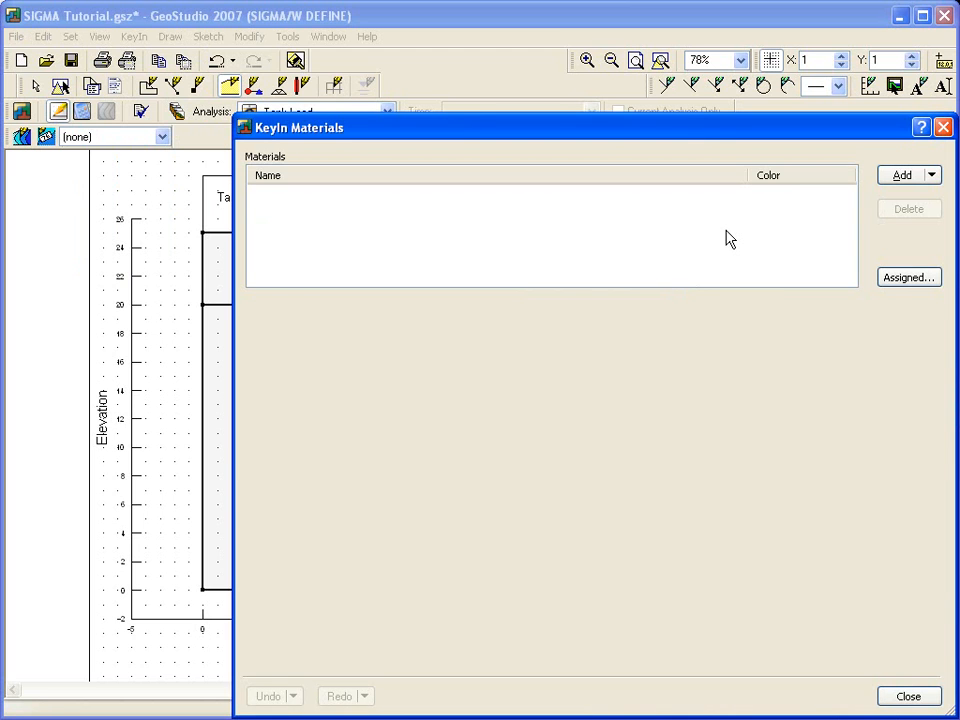
drag(729, 134, 583, 66)
click(757, 107)
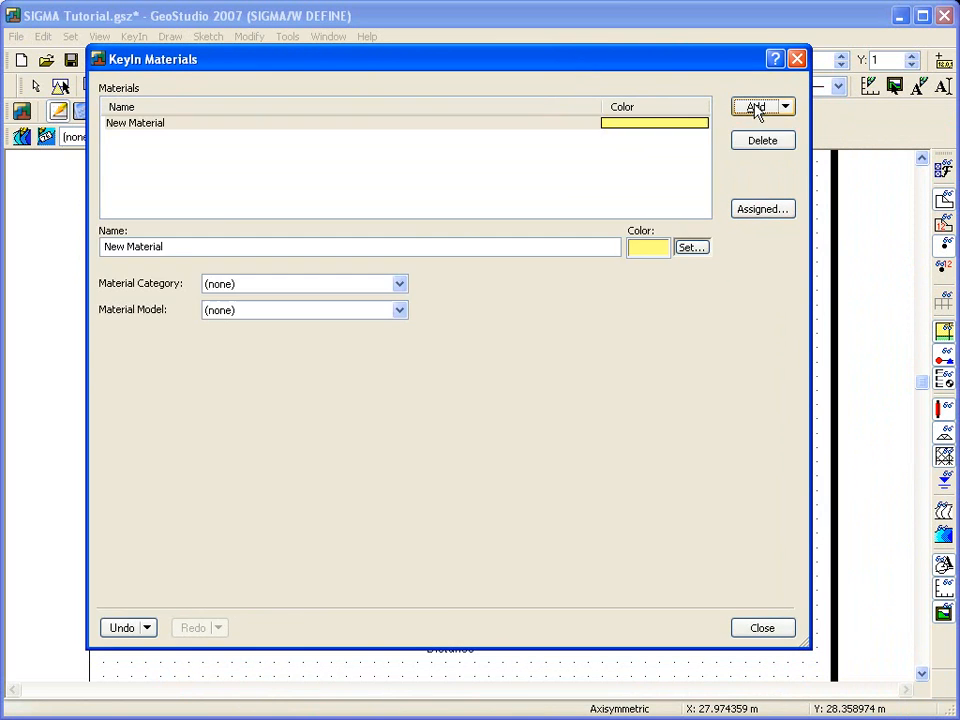
Step: Name the new material Lower material and set its category to Total Stress Parameters
drag(168, 248, 130, 265)
text(Lower material)
click(271, 286)
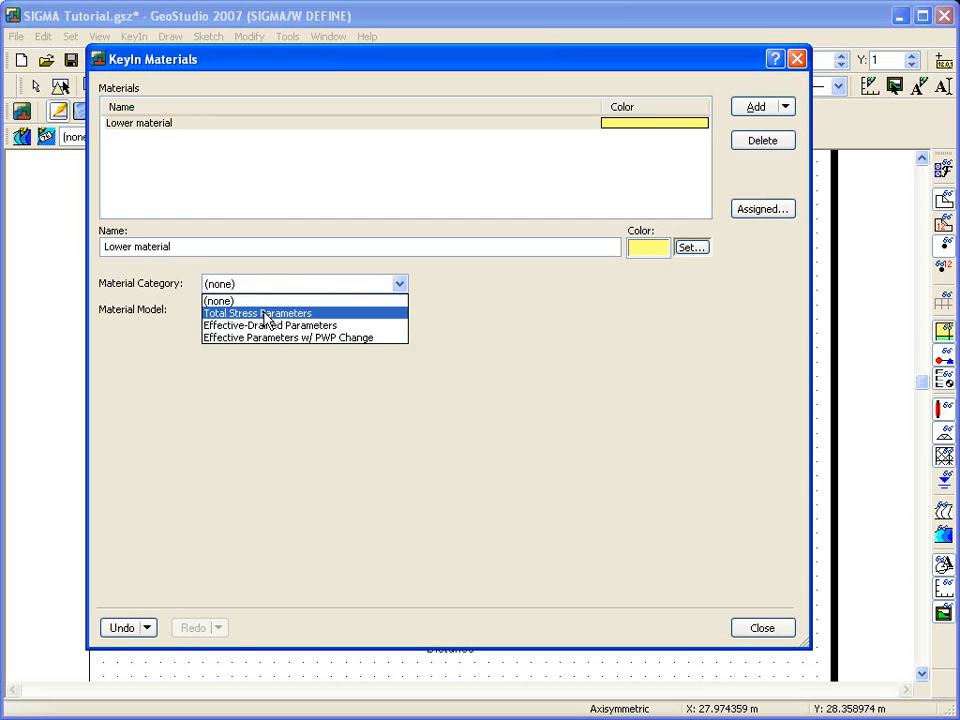
click(265, 314)
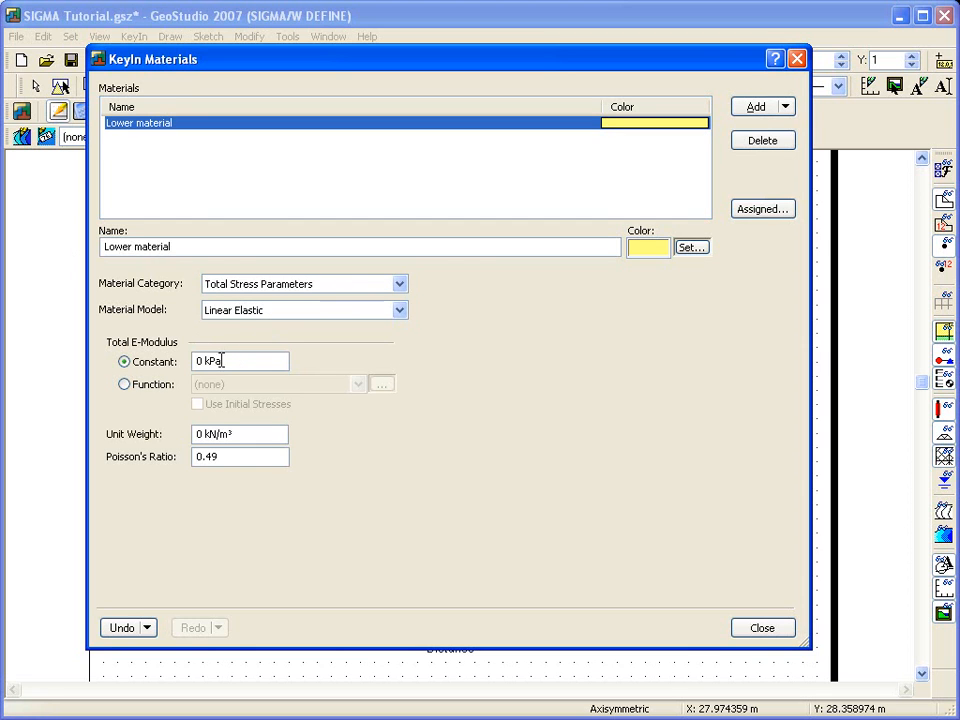
Step: Give Lower material a constant total E-modulus of 4000 kPa and a Poisson's ratio of 0.45
click(199, 362)
key(BackSpace)
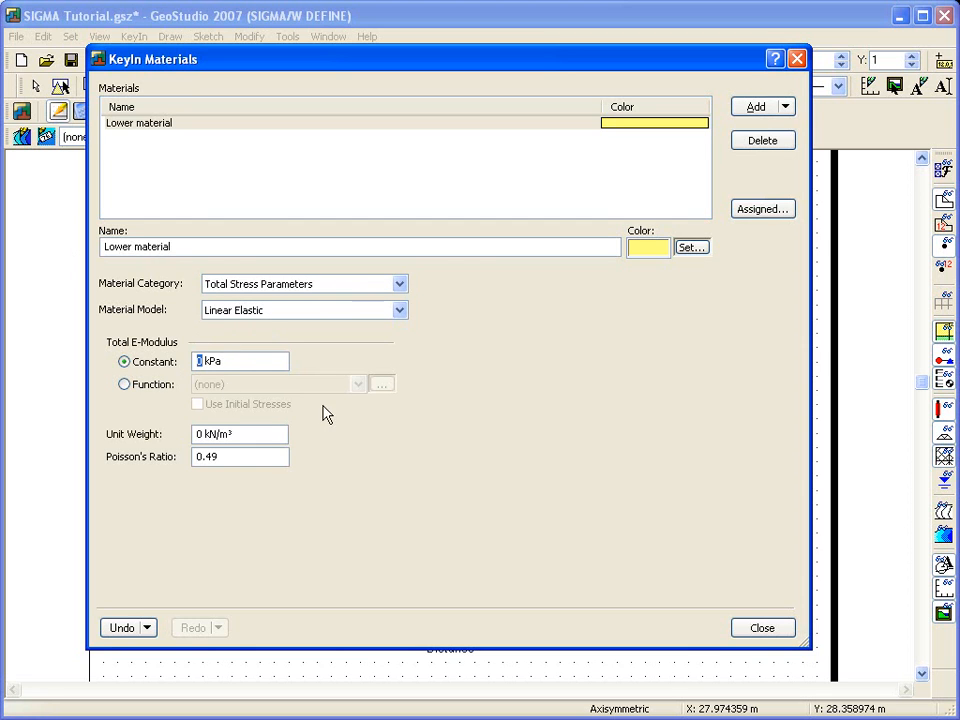
text(400)
click(266, 434)
Step: Clone Lower material as Upper material with a constant E-modulus of 3000 kPa, and close the material definitions
click(787, 108)
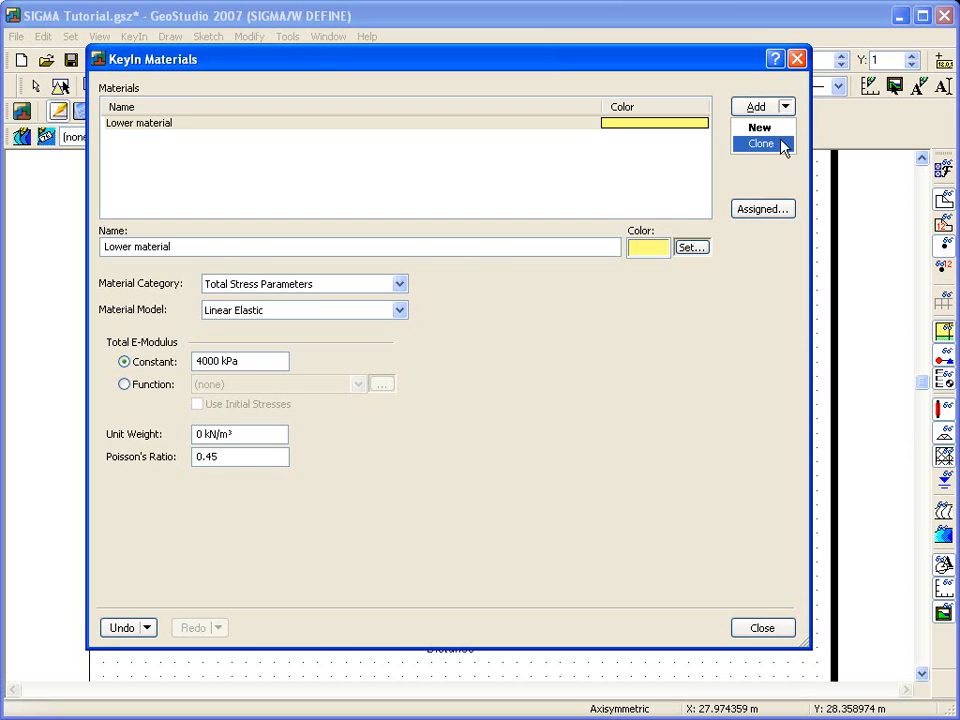
click(783, 146)
drag(191, 247, 175, 247)
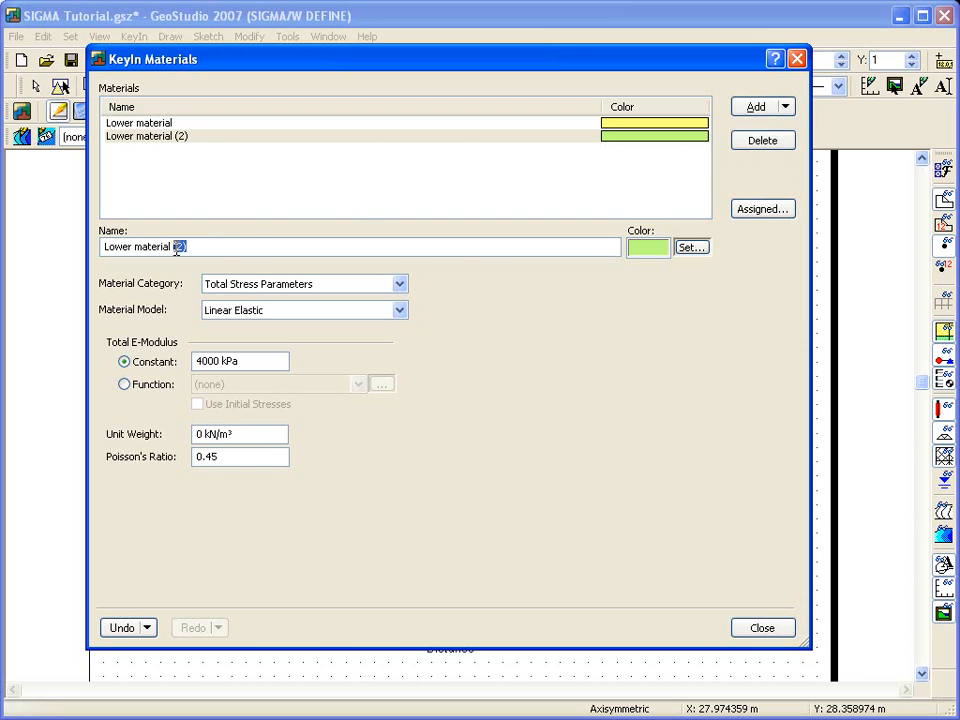
double_click(108, 248)
text(U)
drag(202, 363, 192, 364)
text(3)
click(762, 627)
Step: Assign Upper material to both upper-layer regions and Lower material to both lower-layer regions, and finish assigning materials
click(280, 270)
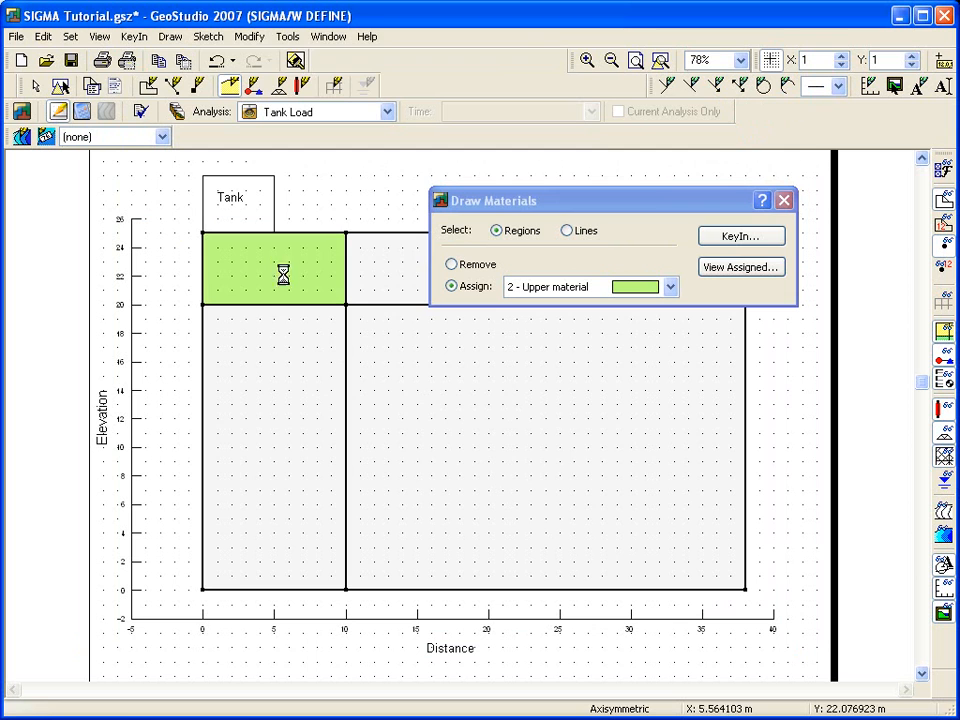
click(380, 278)
click(527, 290)
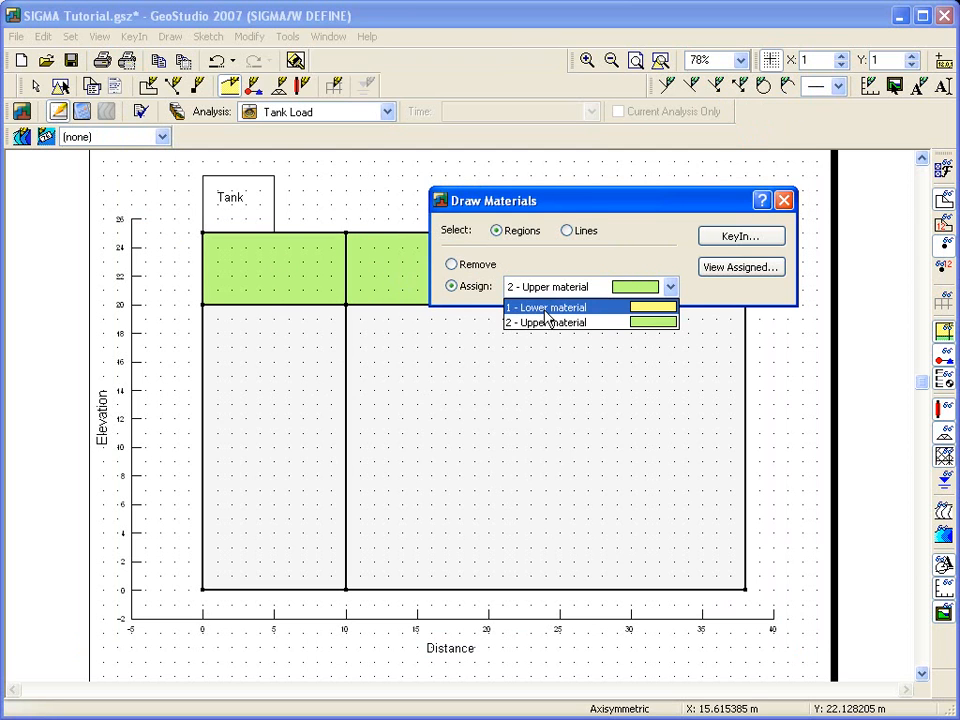
click(525, 306)
click(525, 330)
click(272, 399)
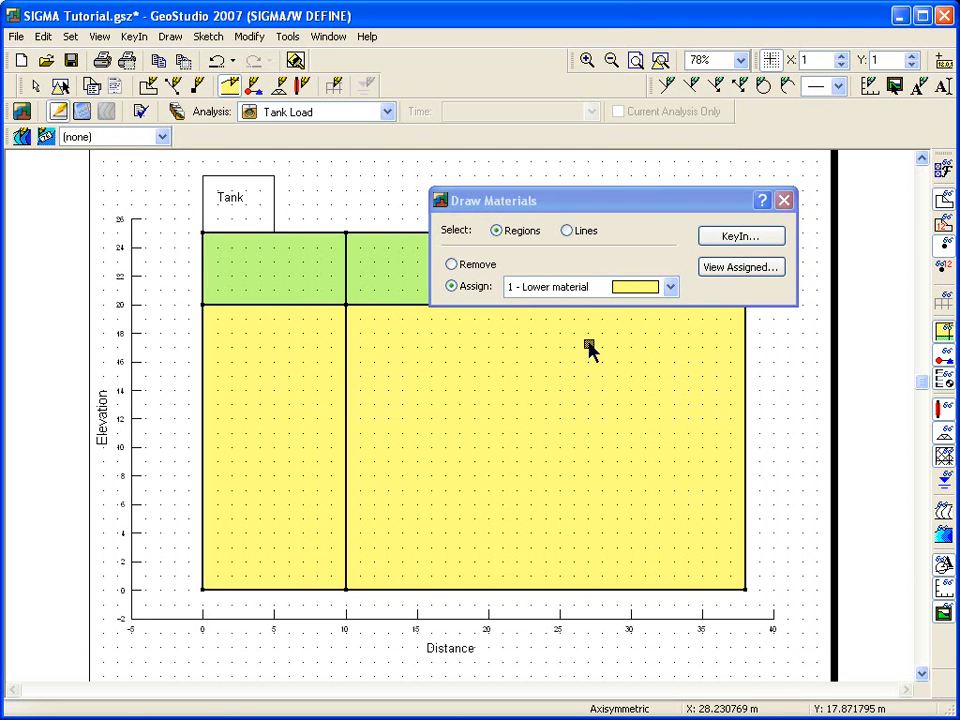
click(784, 200)
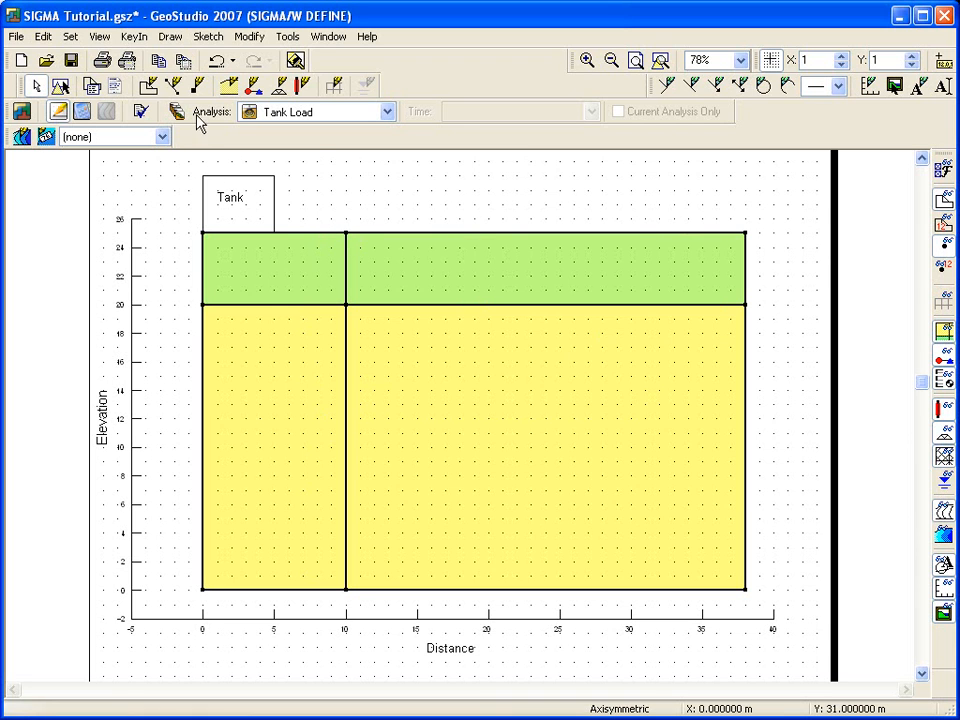
Step: Open the boundary condition definitions from the Draw Boundary Conditions command and restrict them to the Stress/Strain category
click(170, 36)
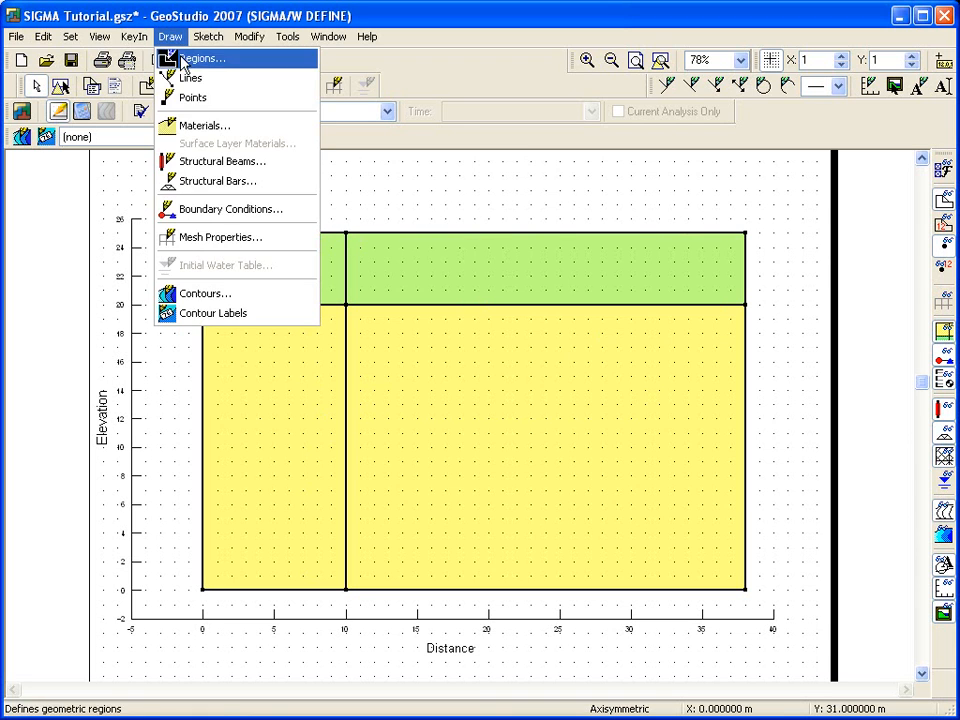
click(200, 209)
click(658, 196)
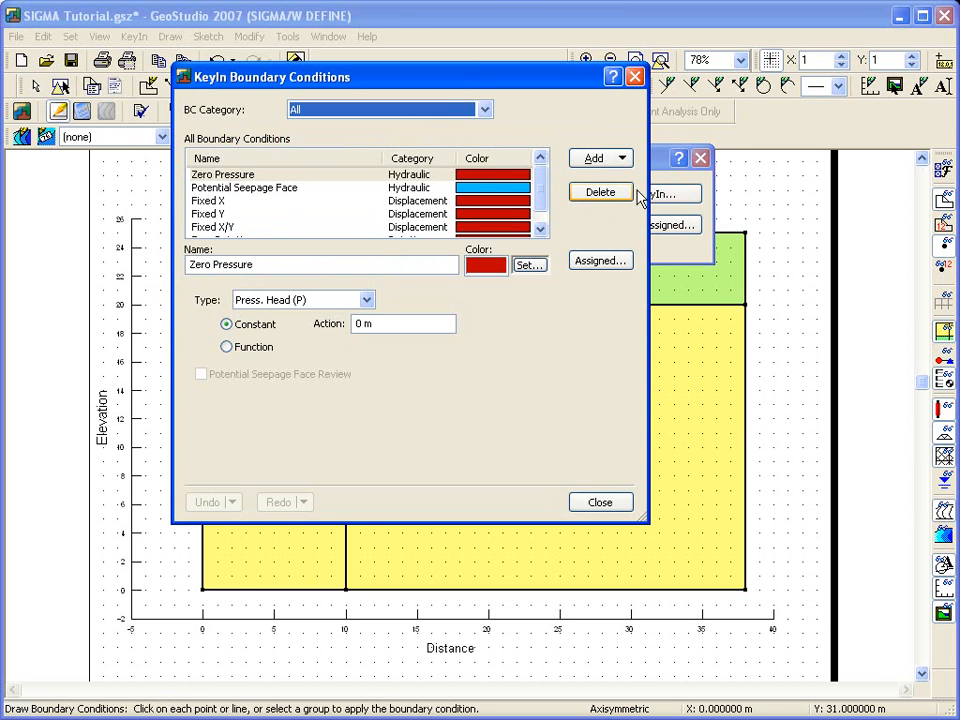
click(543, 216)
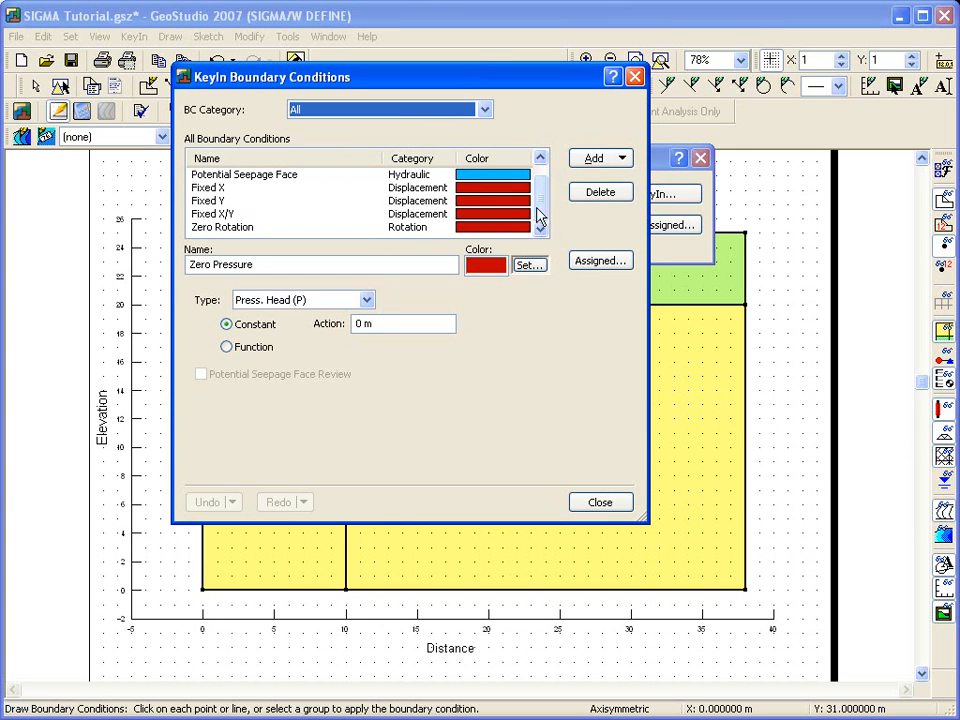
click(485, 110)
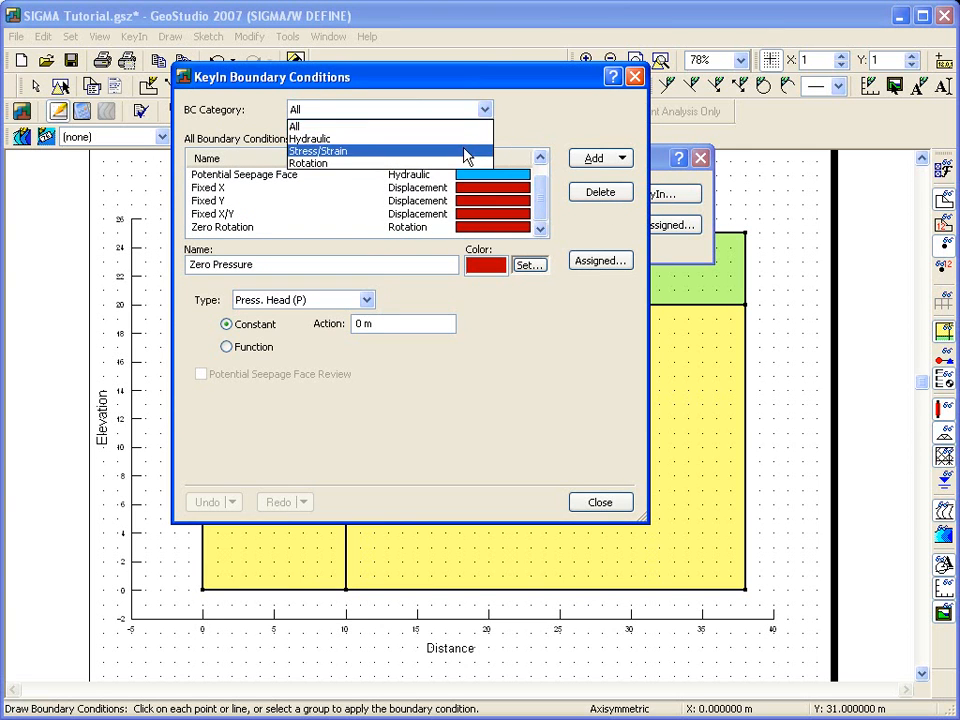
click(463, 150)
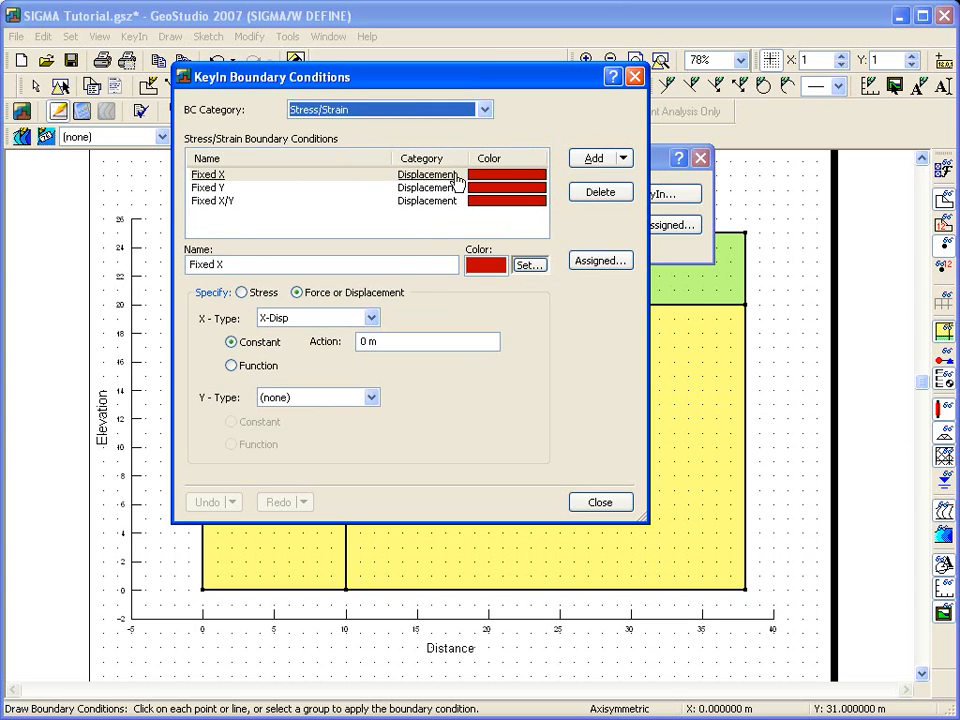
Step: Add a stress/strain boundary condition named Tank Pressure and colour it blue
click(595, 160)
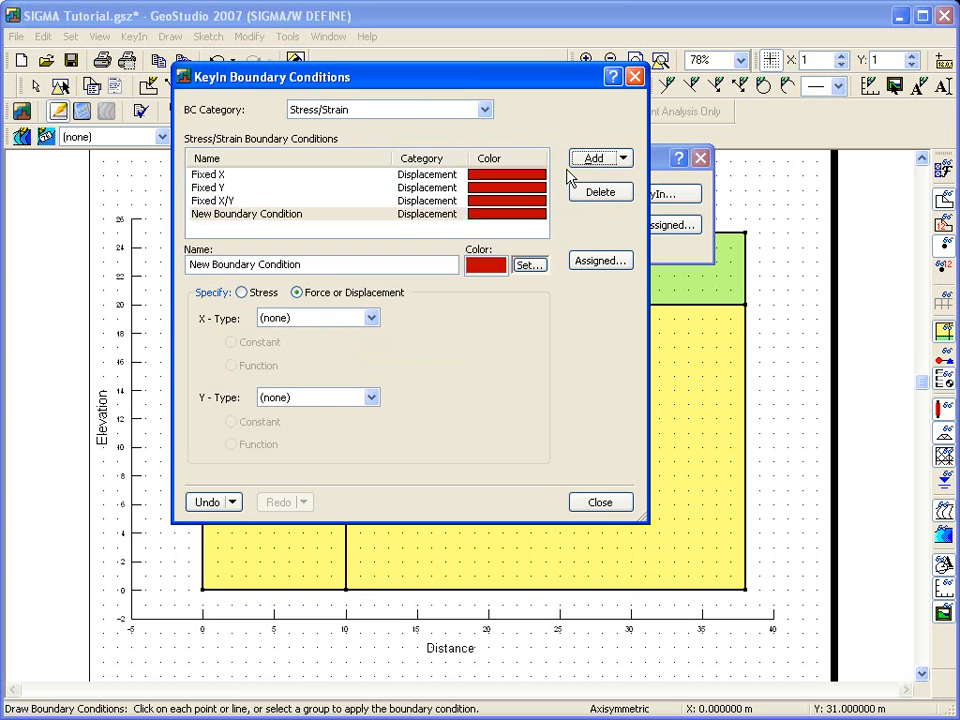
drag(336, 268, 113, 383)
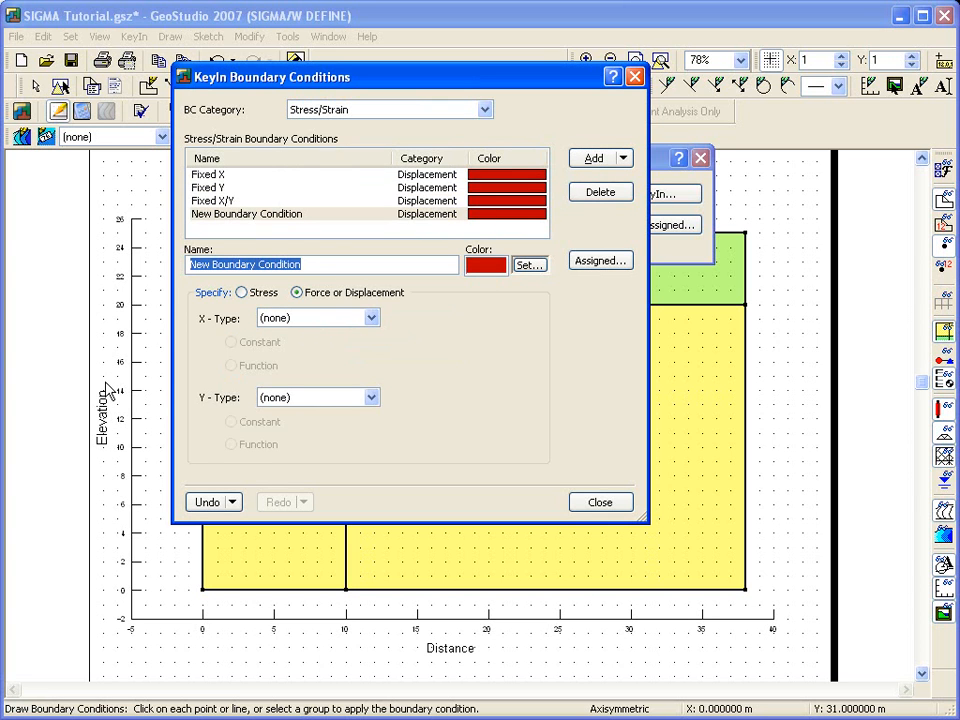
text(Tank Pressure)
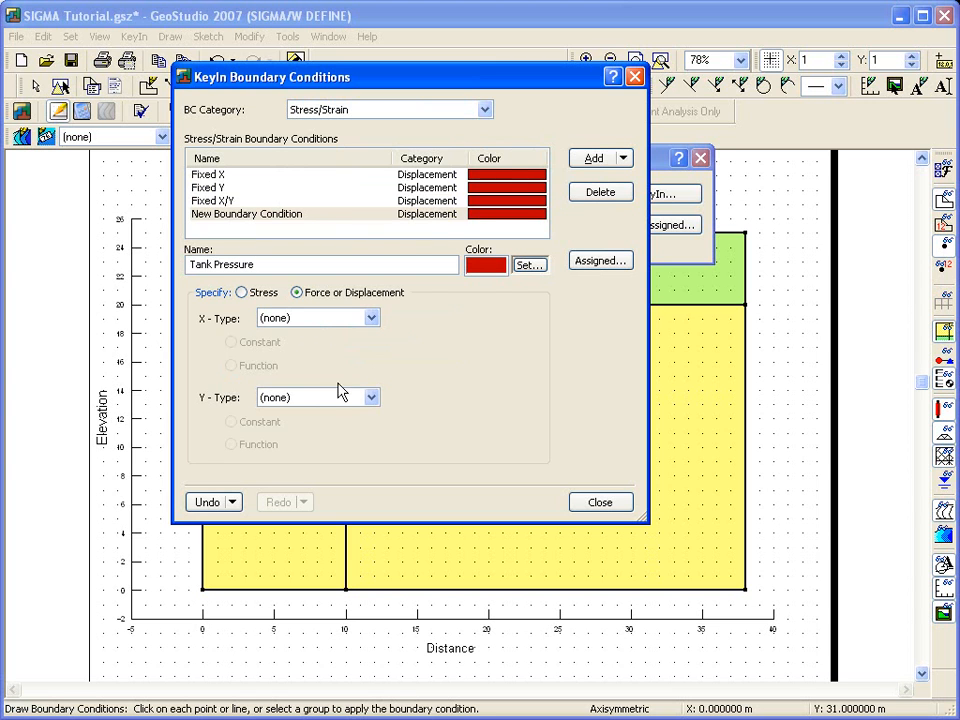
click(529, 265)
click(420, 258)
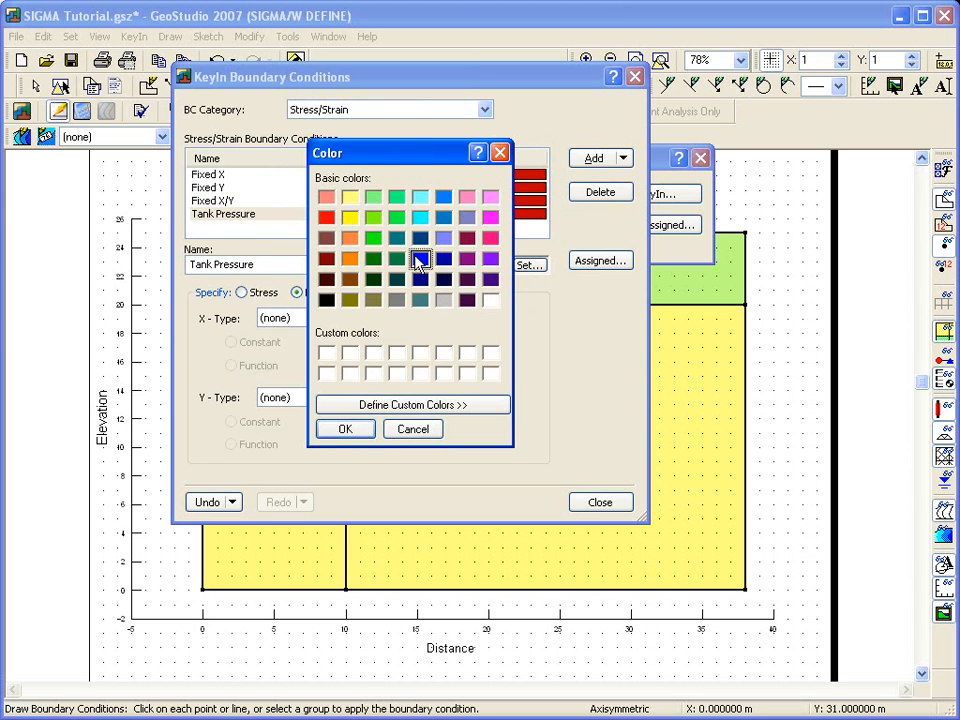
click(344, 430)
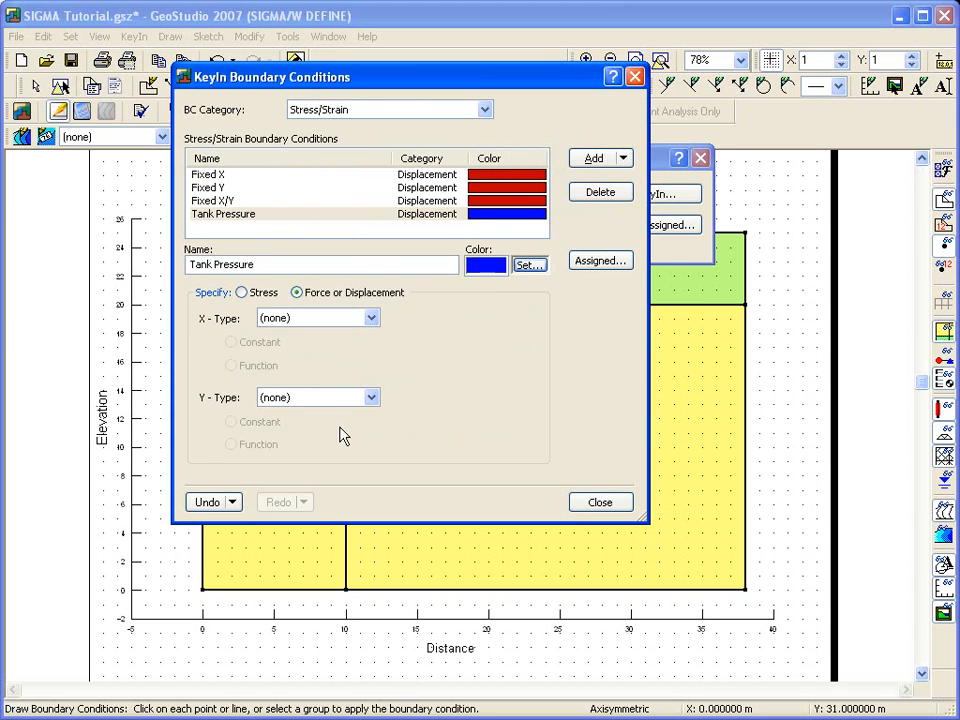
Step: Define Tank Pressure as an X-Y Stress with a constant Y-stress of -40 kPa, and close the boundary condition definitions
click(241, 292)
click(357, 318)
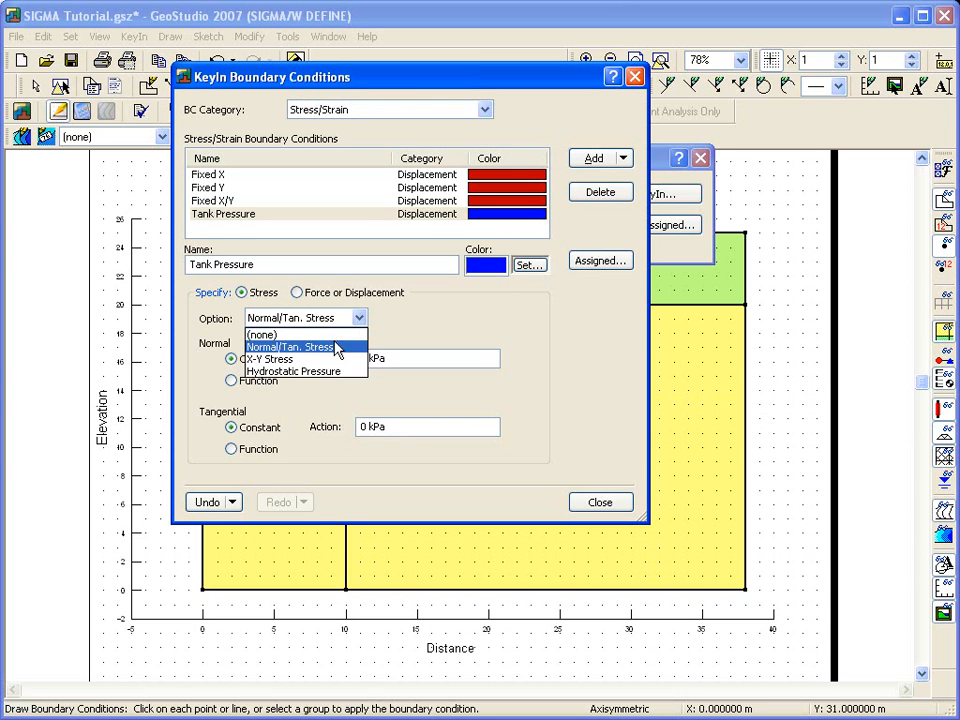
click(333, 359)
text(-40)
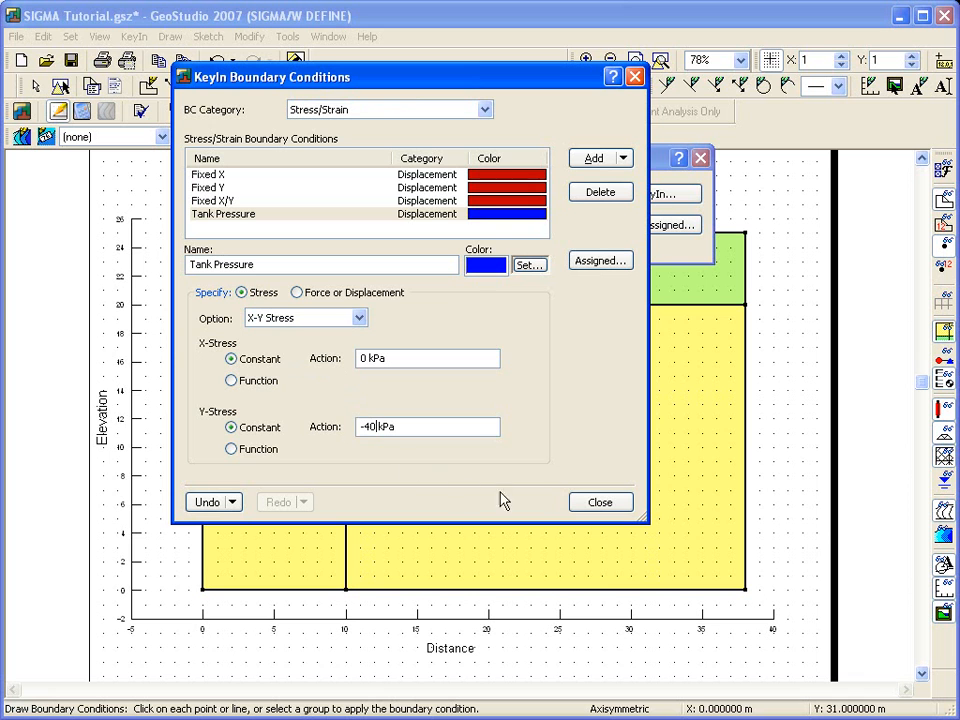
click(596, 502)
Step: Assign the Fixed X boundary condition to the vertical edge lines along the symmetry axis at x = 0
mouse_move(452, 182)
mouse_down()
mouse_move(463, 133)
mouse_move(538, 113)
mouse_up()
click(658, 175)
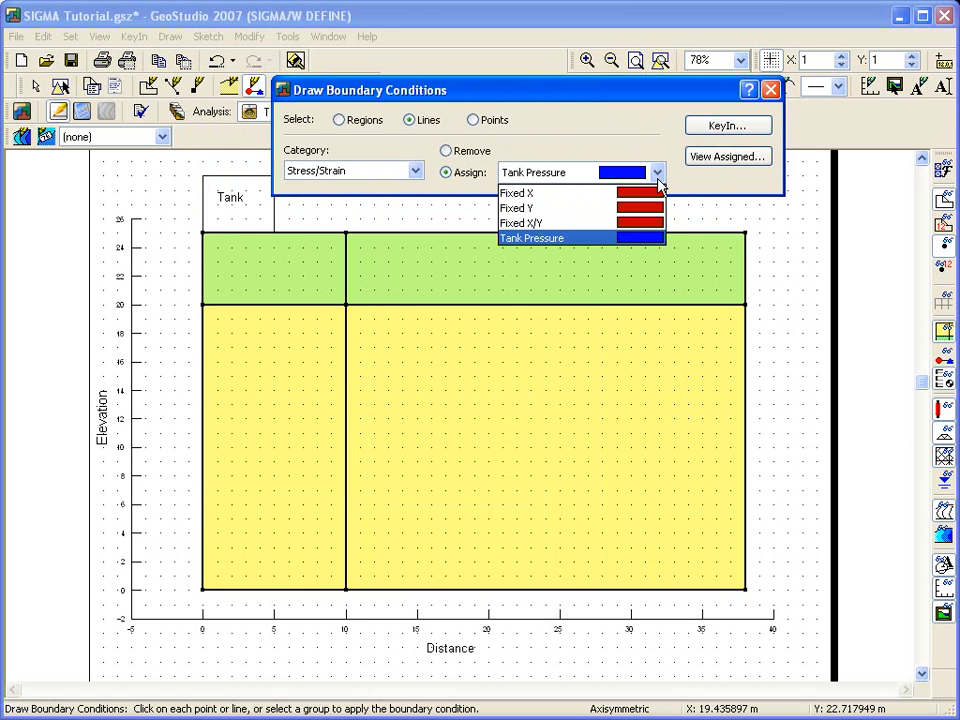
click(650, 193)
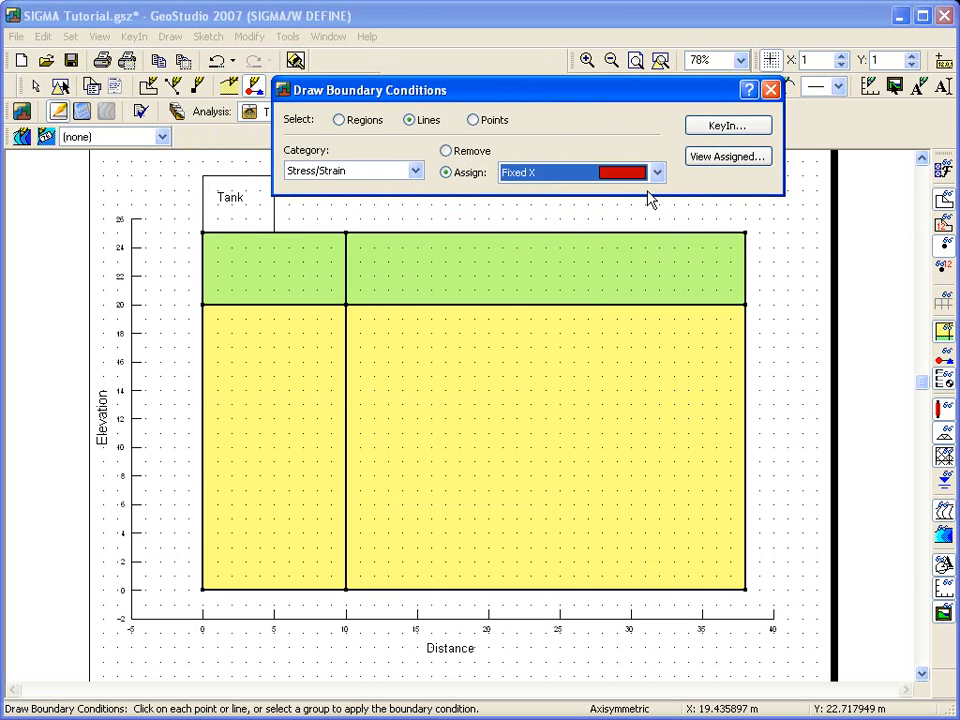
drag(188, 227, 210, 621)
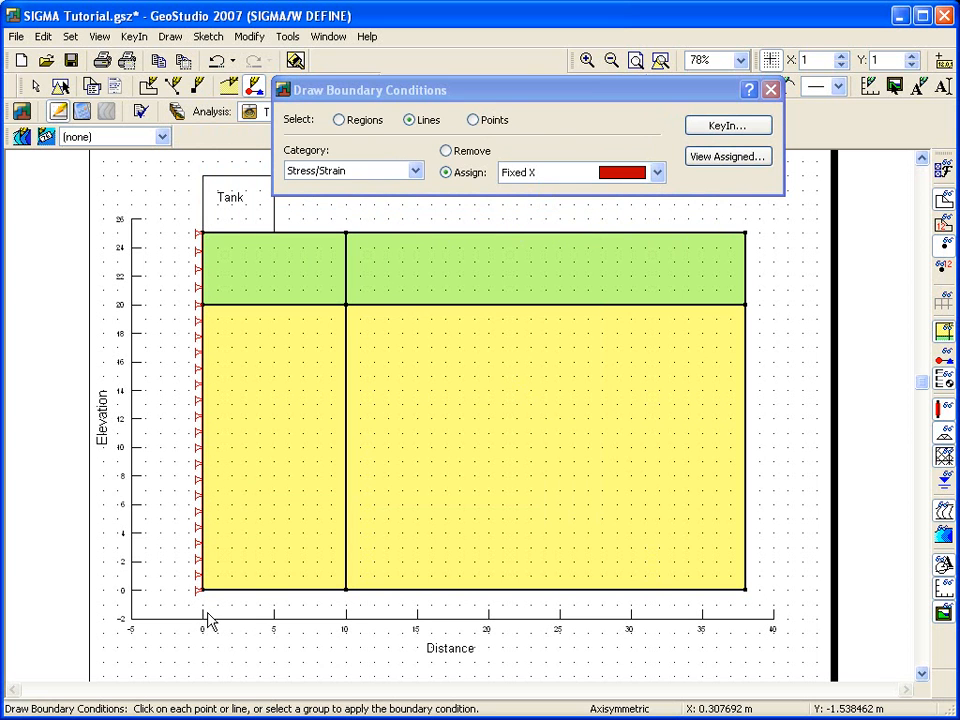
Step: Assign the Fixed X/Y boundary condition to the base of the domain and the outer vertical edge at x = 38
click(596, 178)
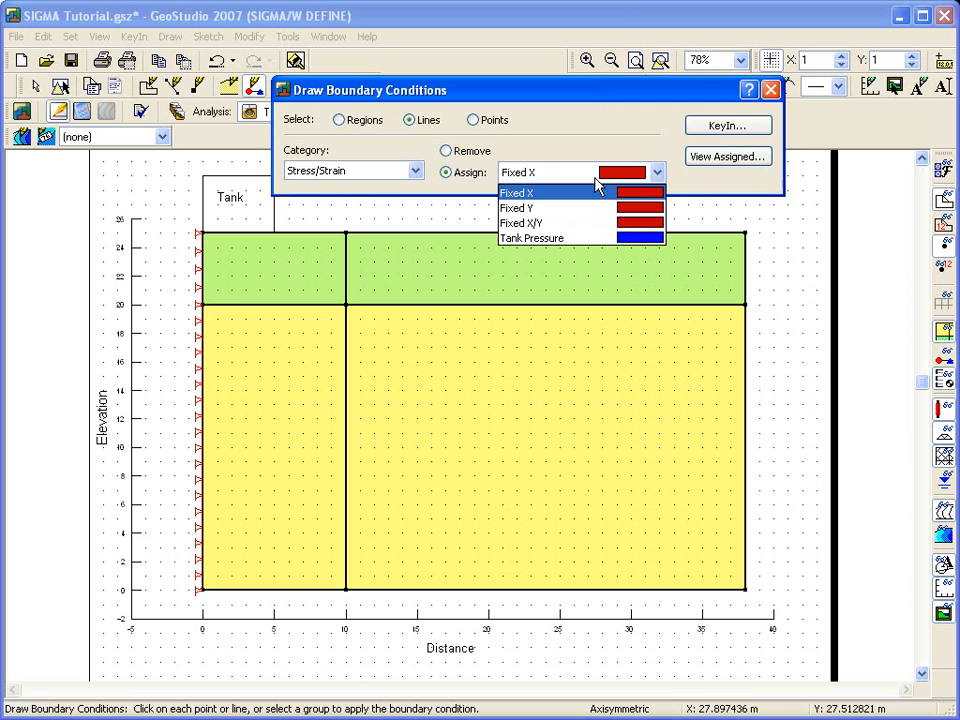
click(577, 223)
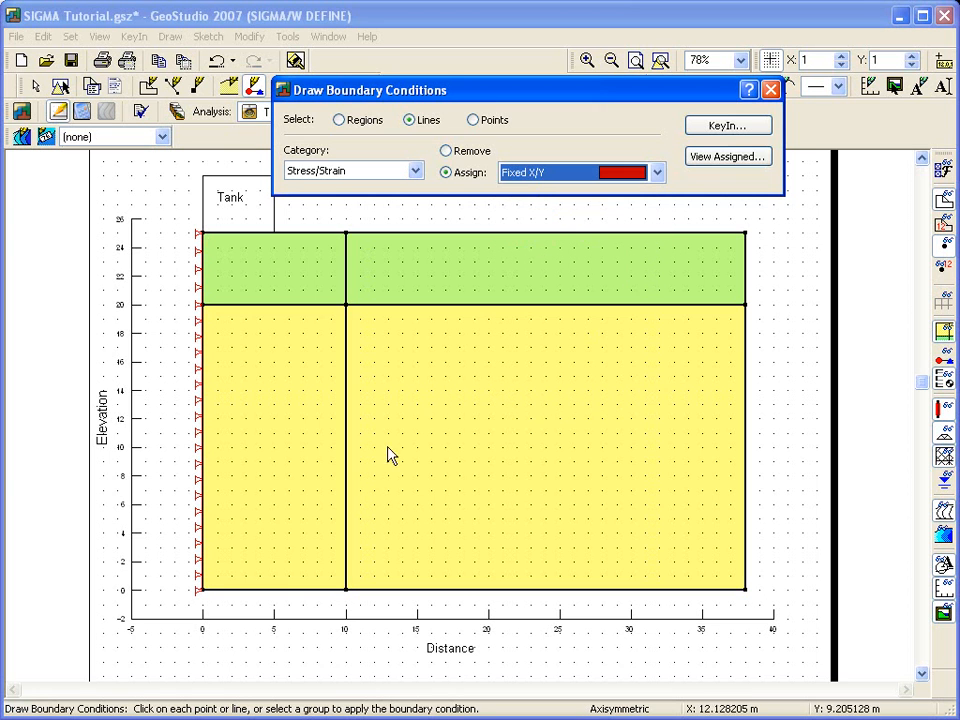
click(178, 593)
drag(178, 593, 711, 224)
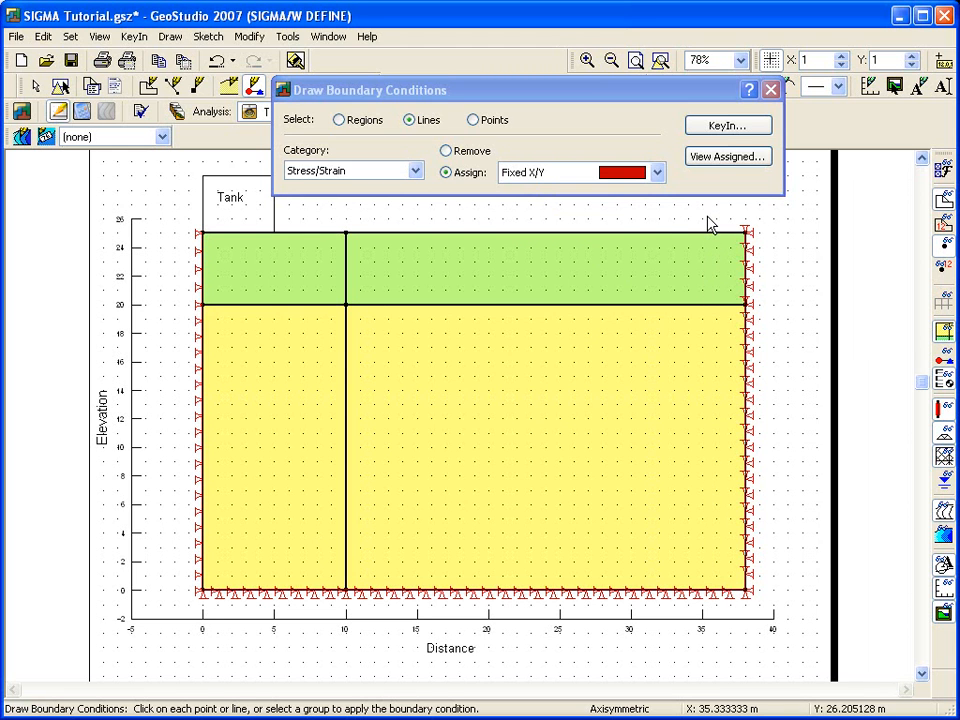
Step: Assign Tank Pressure to the ground surface line between x = 0 and x = 10, and finish drawing boundary conditions
click(613, 178)
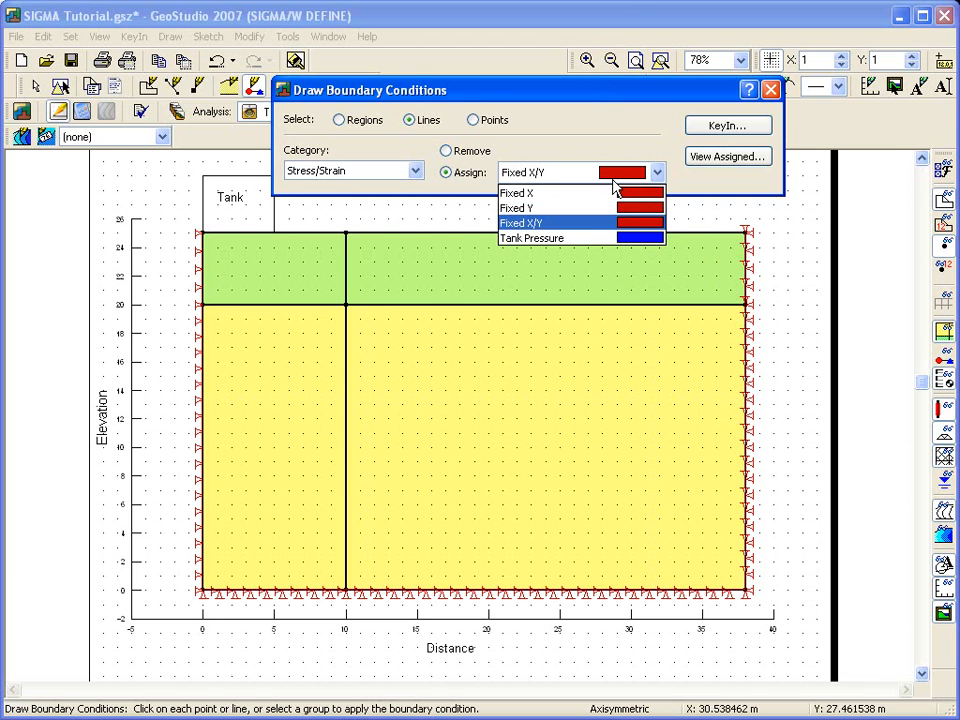
click(576, 240)
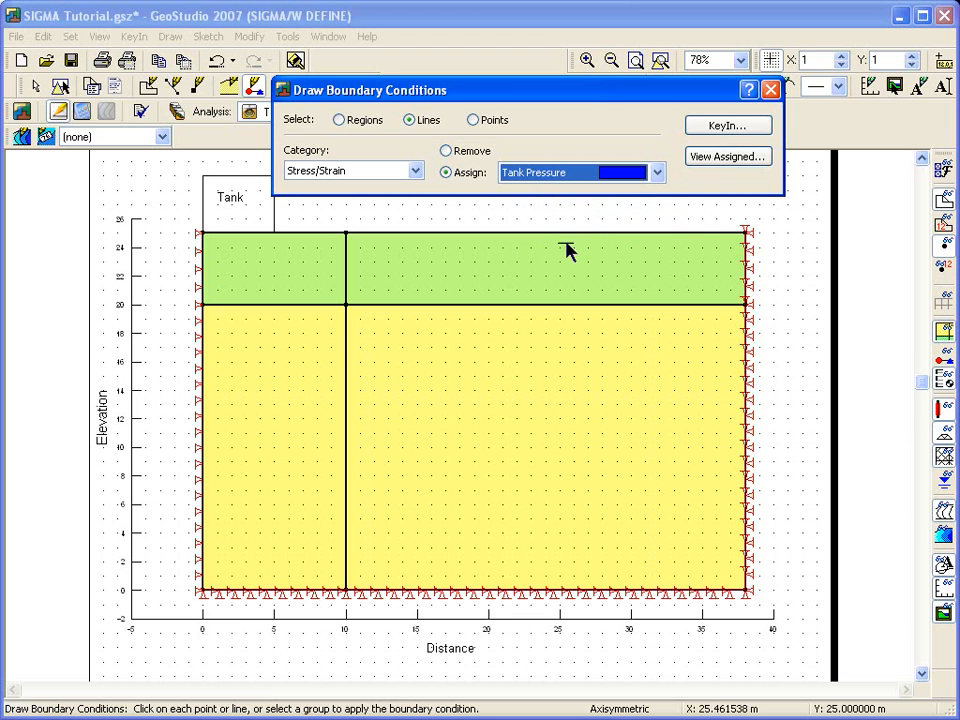
click(231, 240)
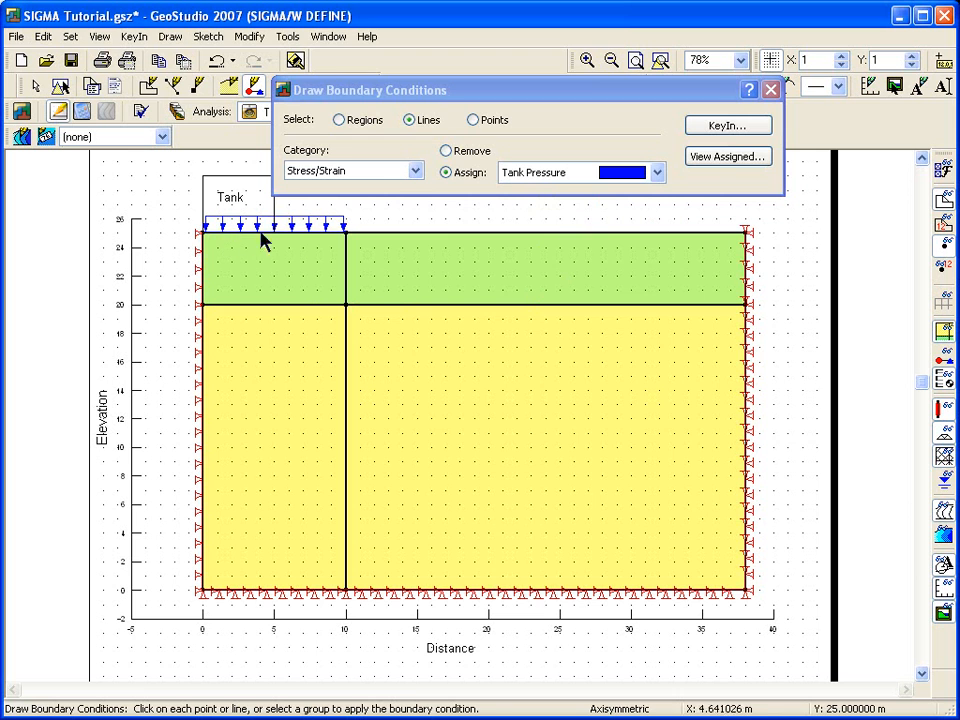
click(771, 89)
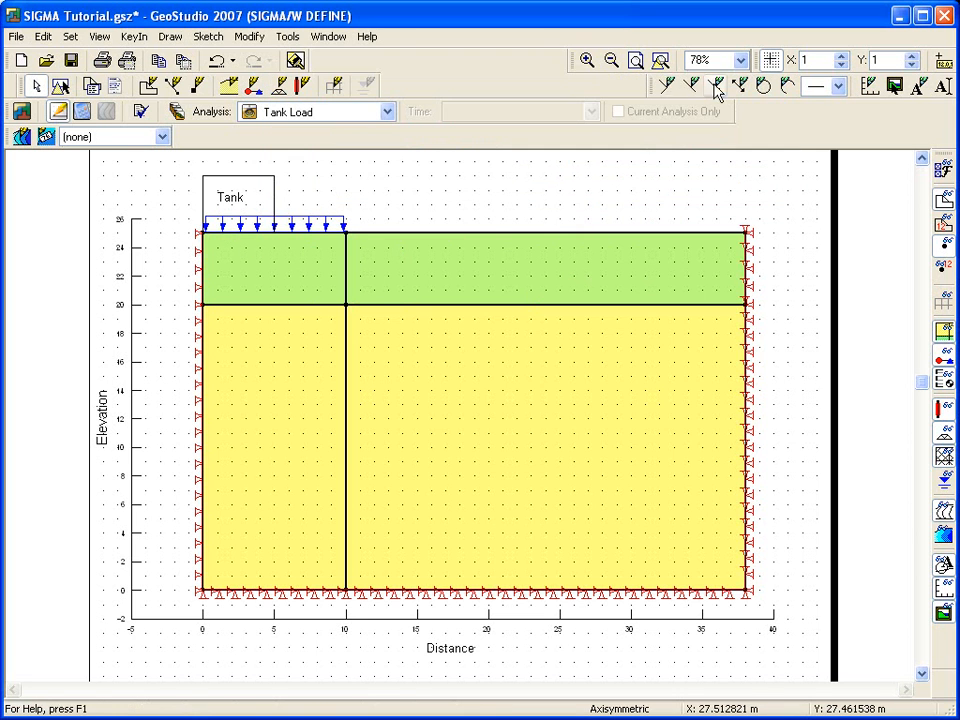
Step: Draw a point at (5, 25) on the ground surface, at the tank's outer edge
click(588, 60)
drag(156, 172, 421, 322)
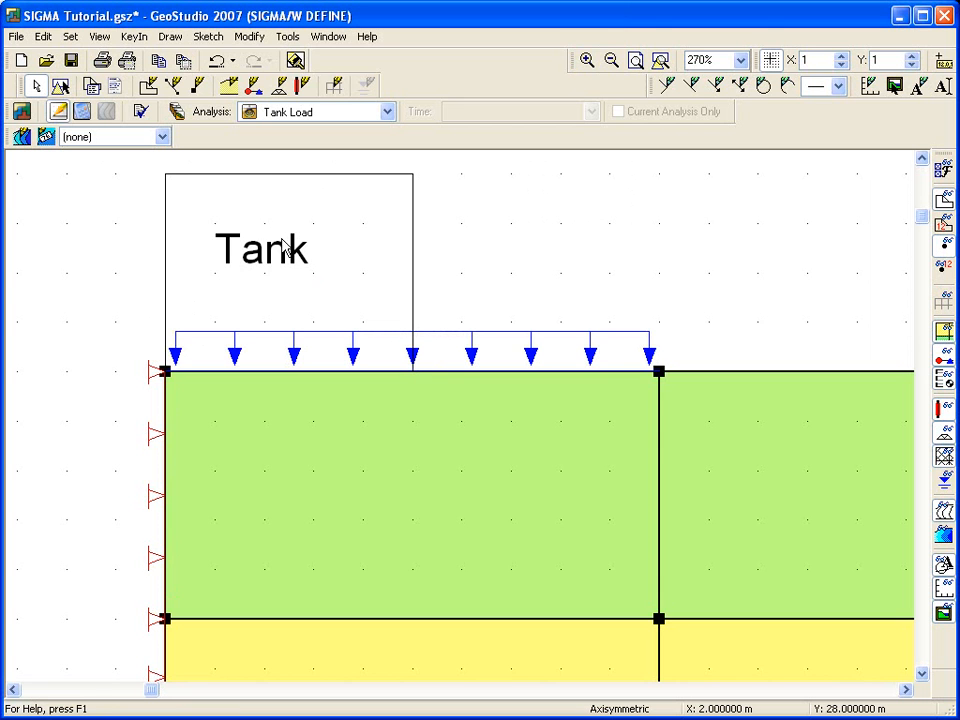
click(166, 36)
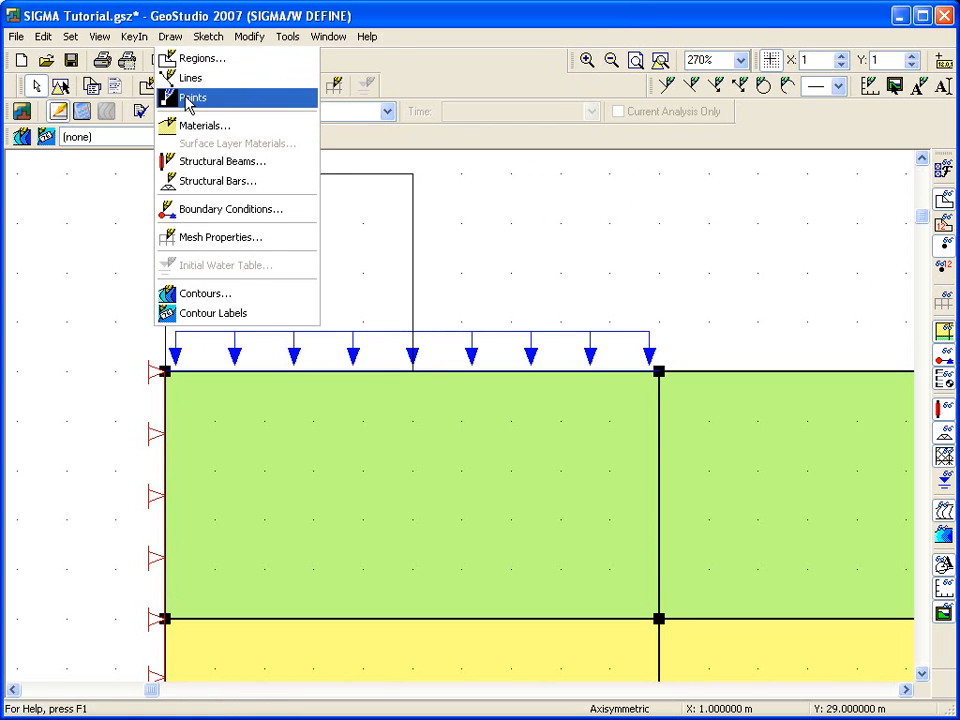
click(185, 97)
click(412, 372)
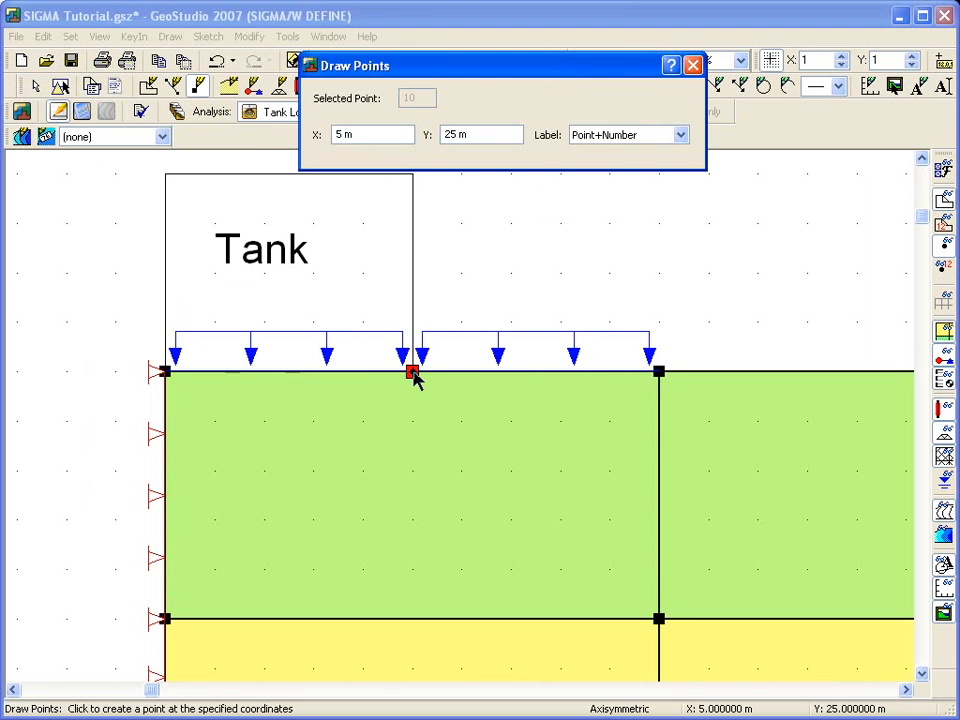
Step: Remove the Tank Pressure boundary condition from the ground surface line between x = 5 and x = 10
click(703, 70)
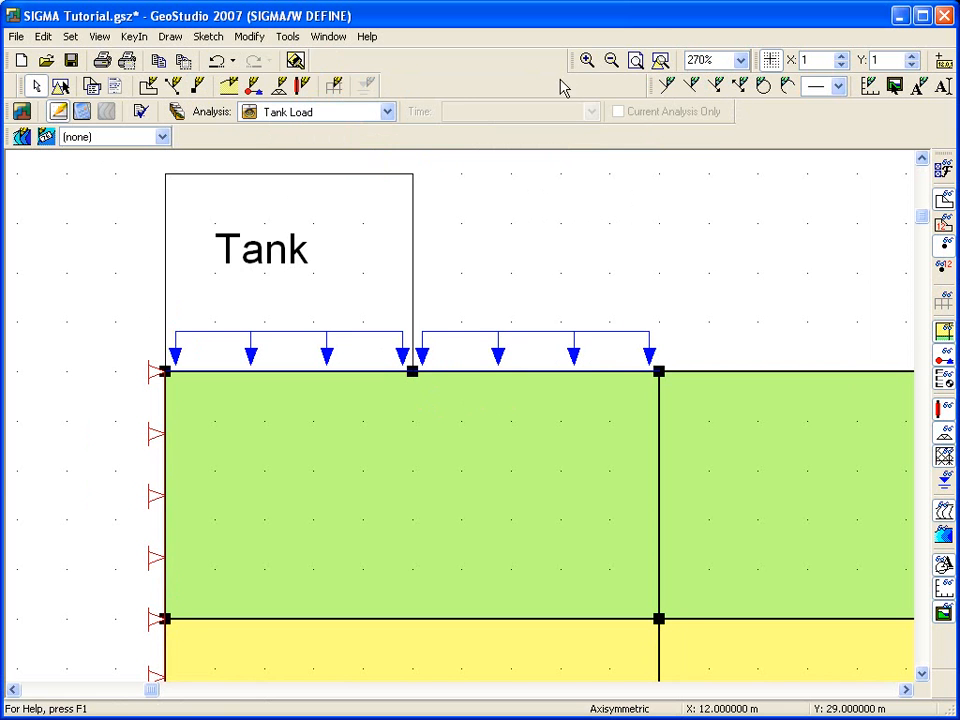
click(172, 37)
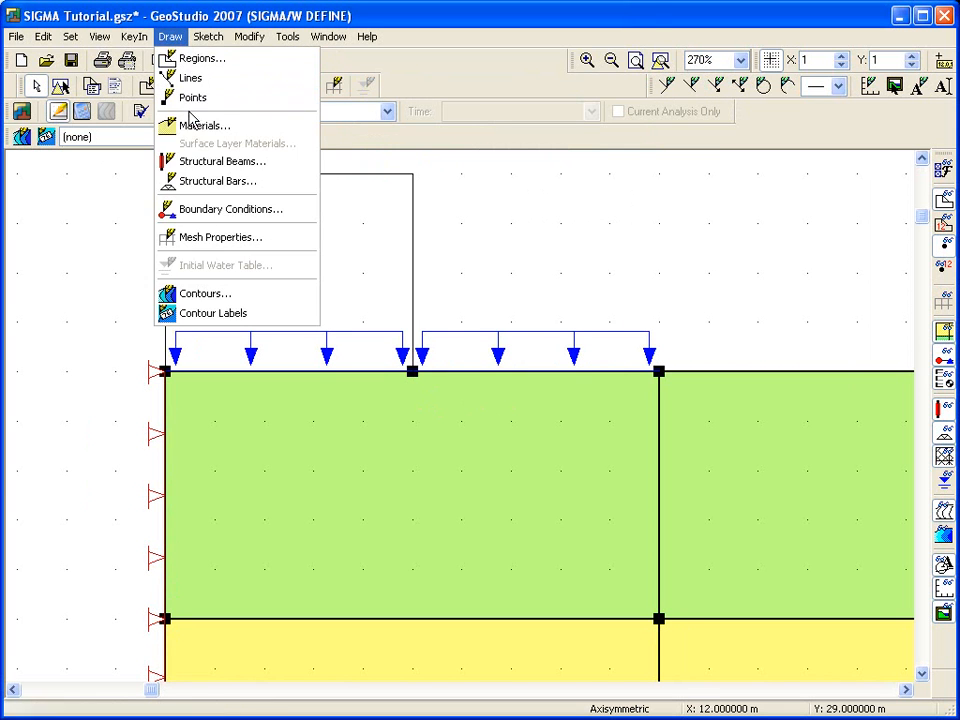
click(197, 209)
click(458, 152)
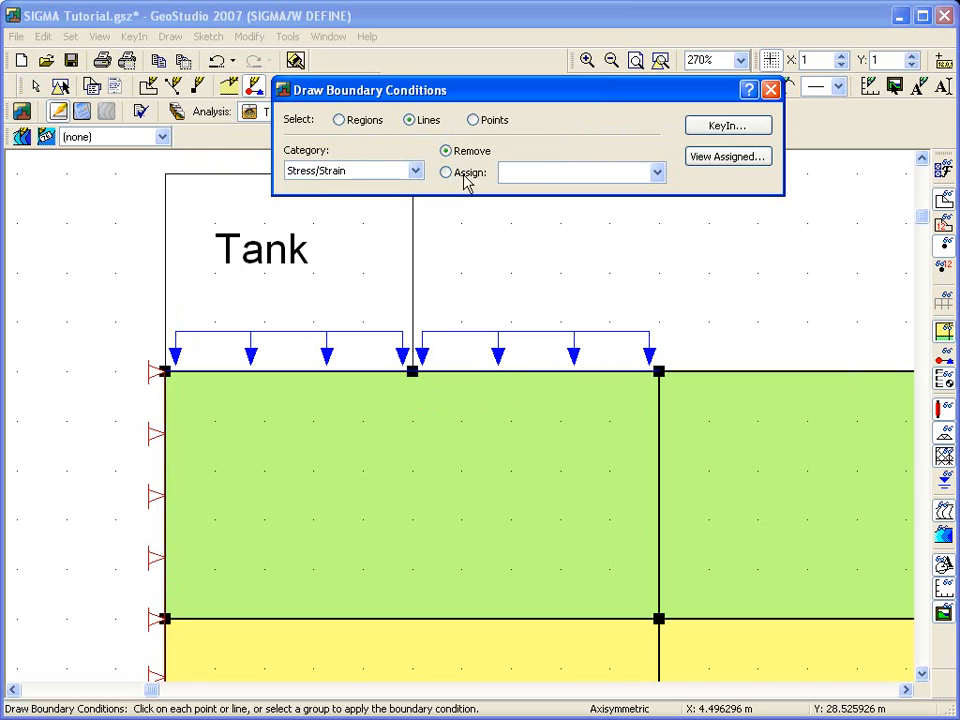
click(502, 374)
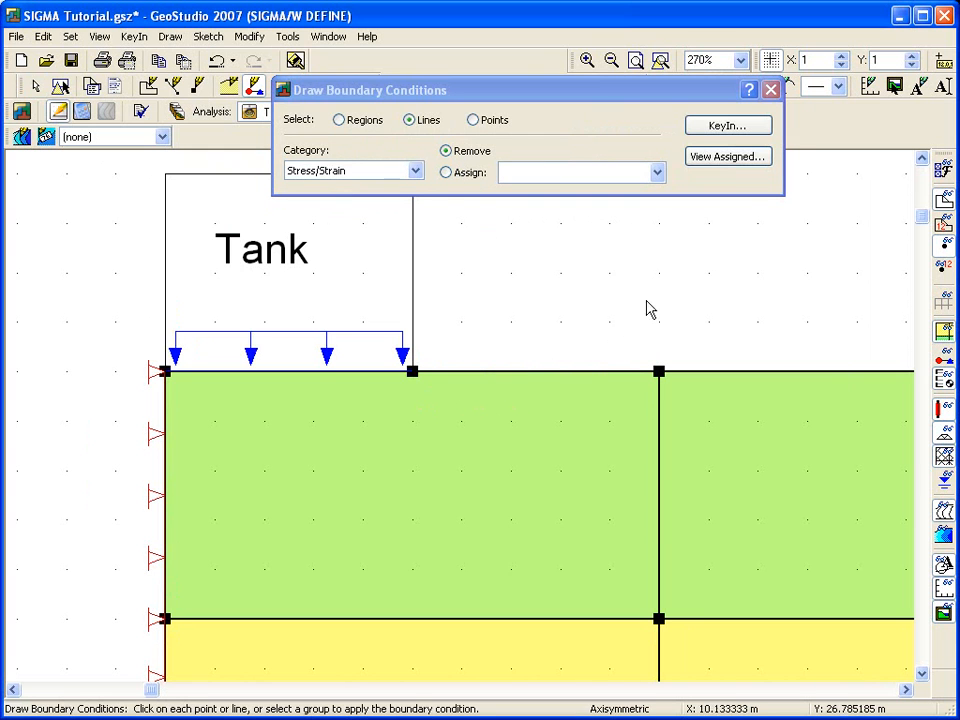
click(770, 90)
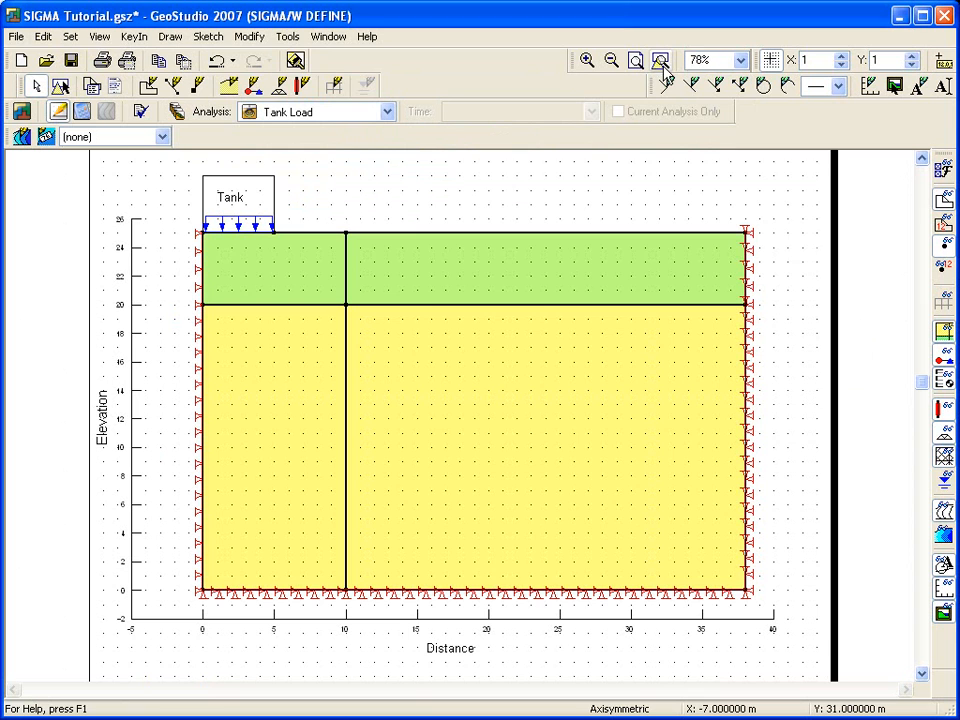
Step: Set the approximate global element size of the mesh to 2 m
click(660, 60)
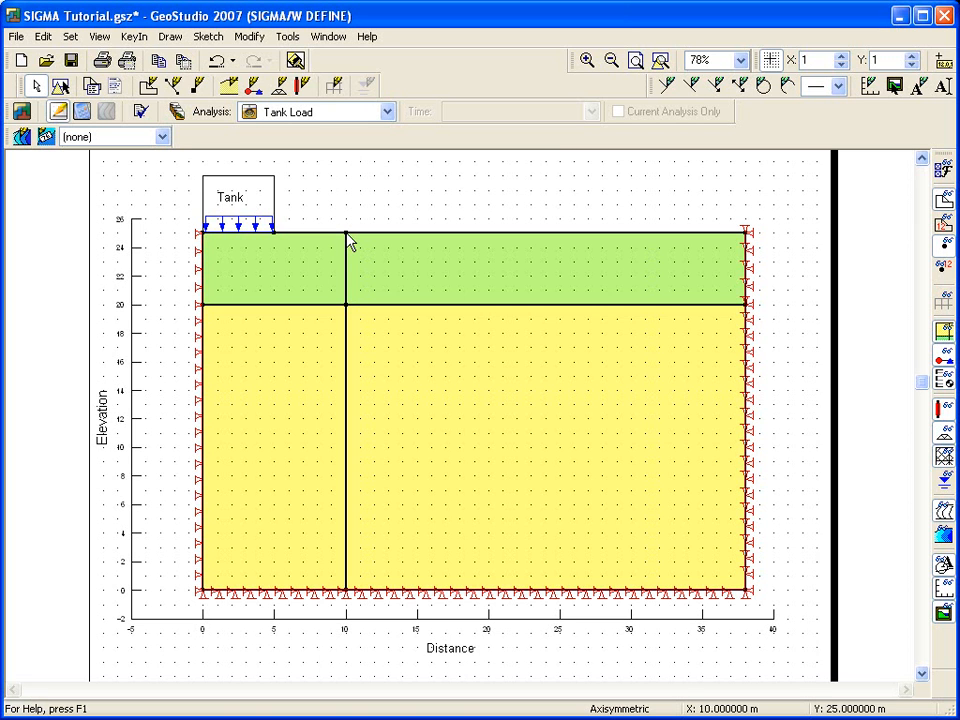
click(170, 36)
click(237, 240)
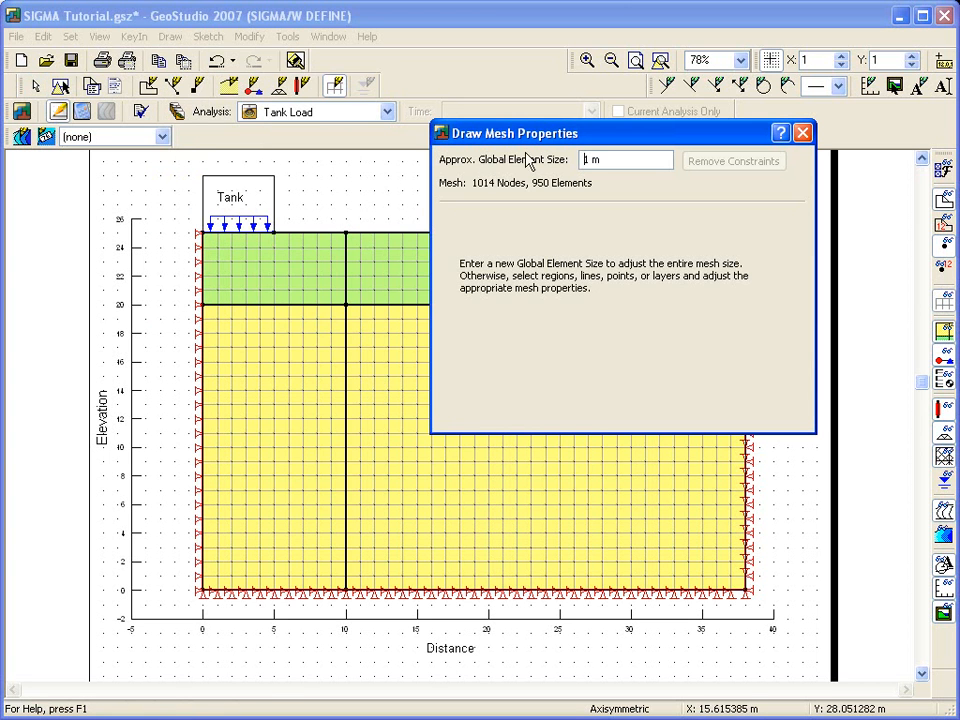
drag(553, 139, 569, 71)
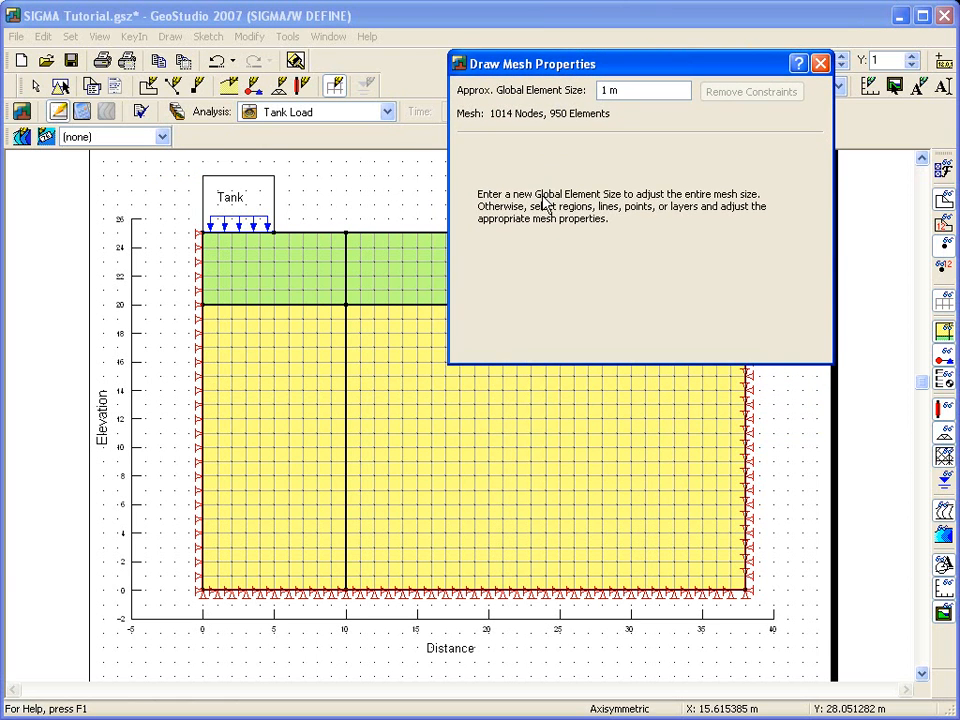
click(314, 398)
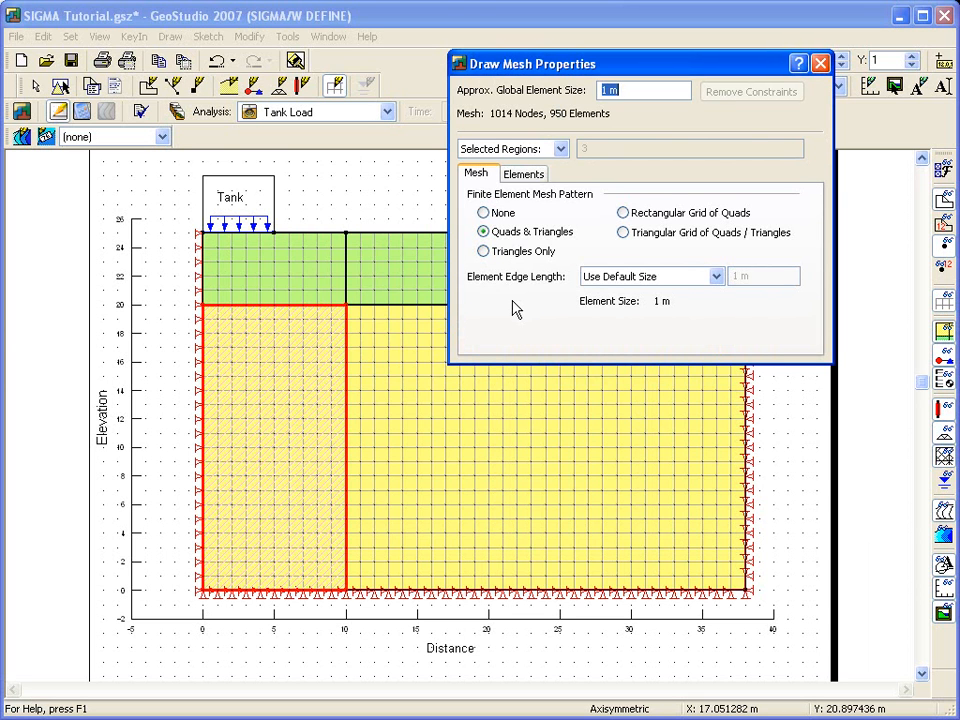
drag(609, 91, 599, 91)
text(2)
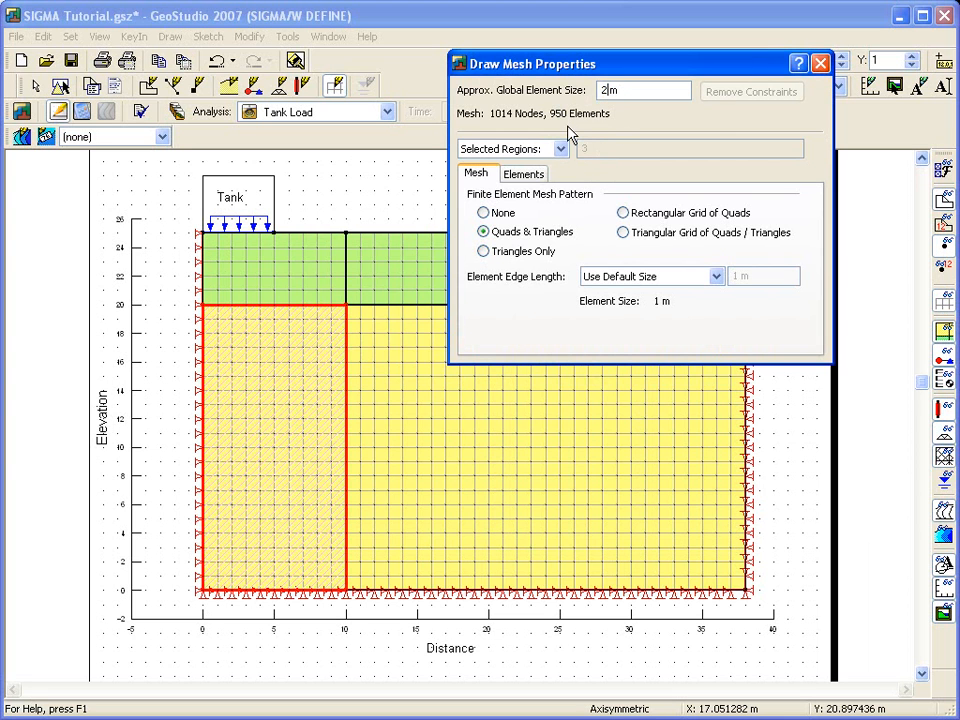
click(306, 280)
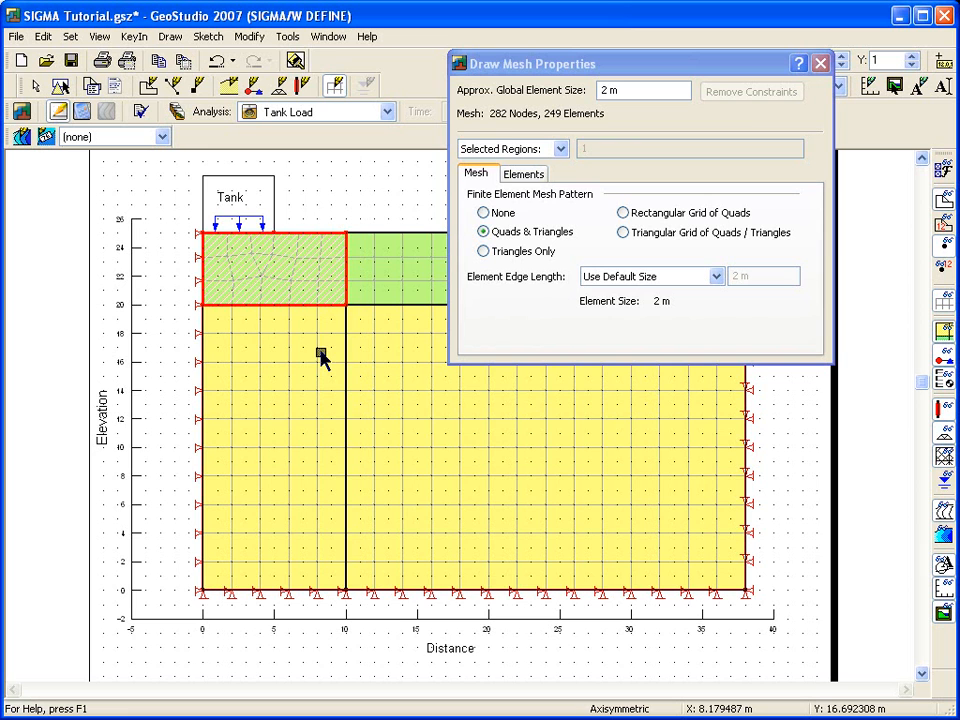
Step: Set the mesh pattern of all four soil regions to Rectangular Grid of Quads
click(321, 360)
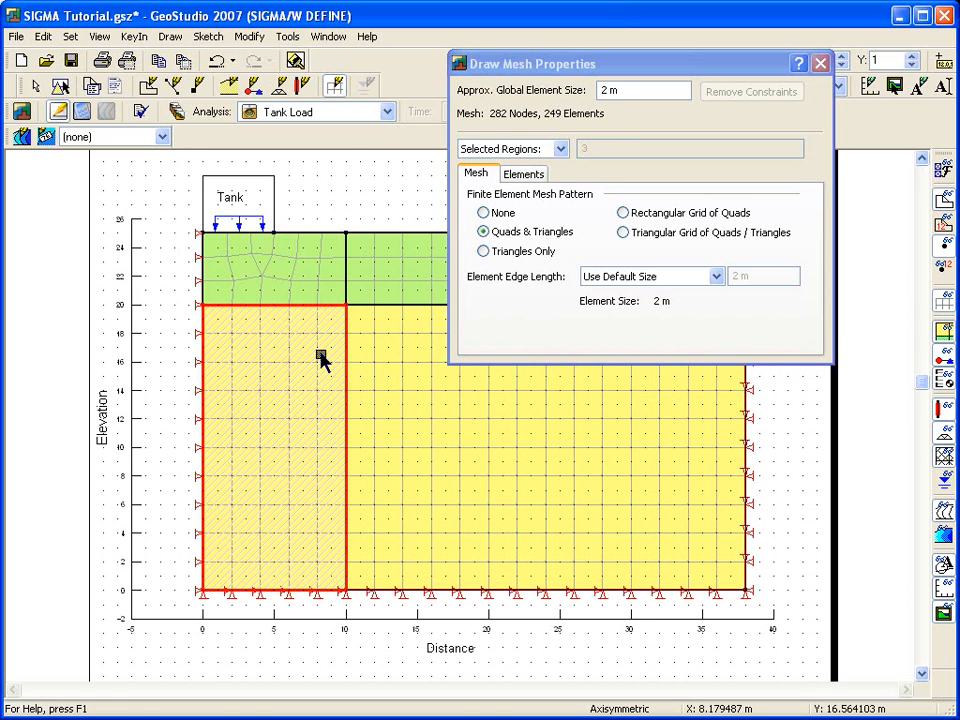
ctrl+click(306, 272)
ctrl+click(380, 298)
ctrl+click(381, 352)
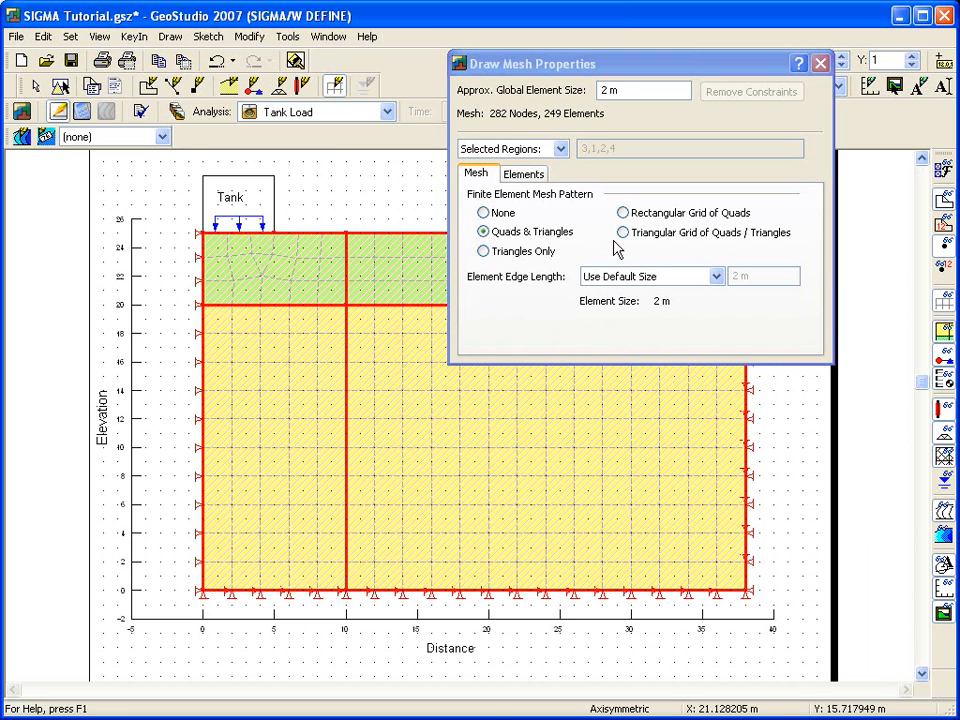
click(624, 214)
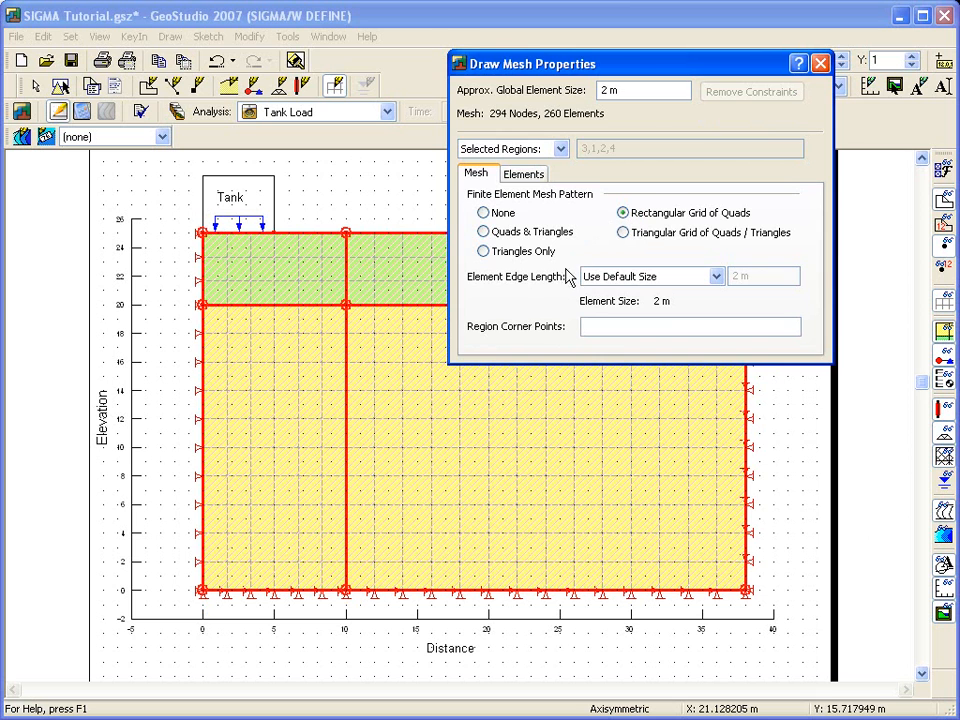
Step: Set the element edge length to a ratio of 0.5 of the default size for the two regions between x = 0 and x = 10
click(300, 400)
ctrl+click(293, 276)
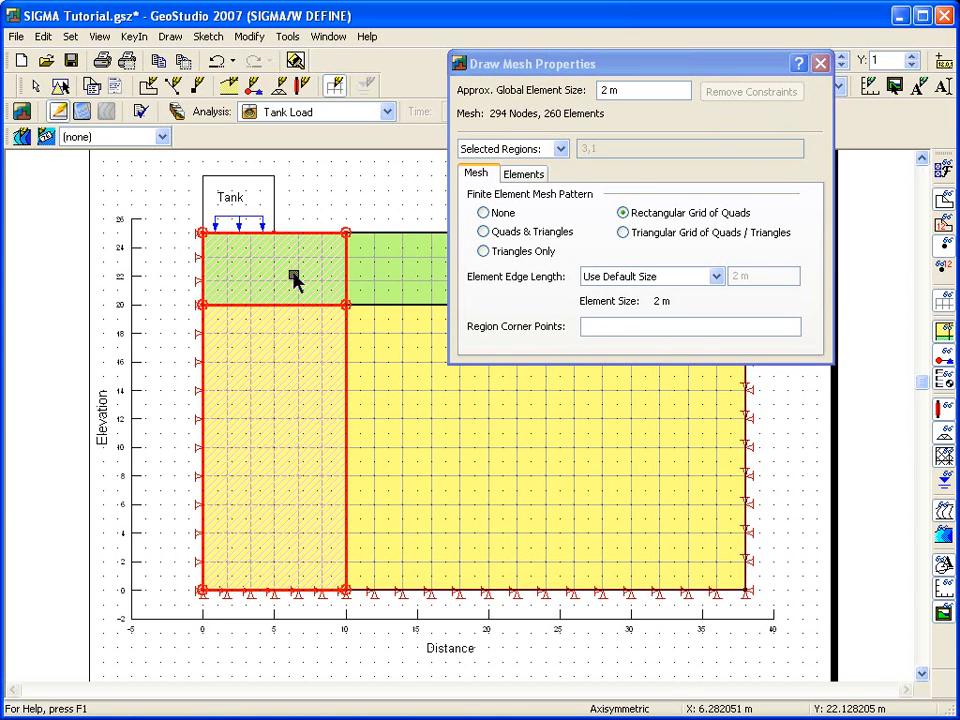
click(716, 278)
click(704, 306)
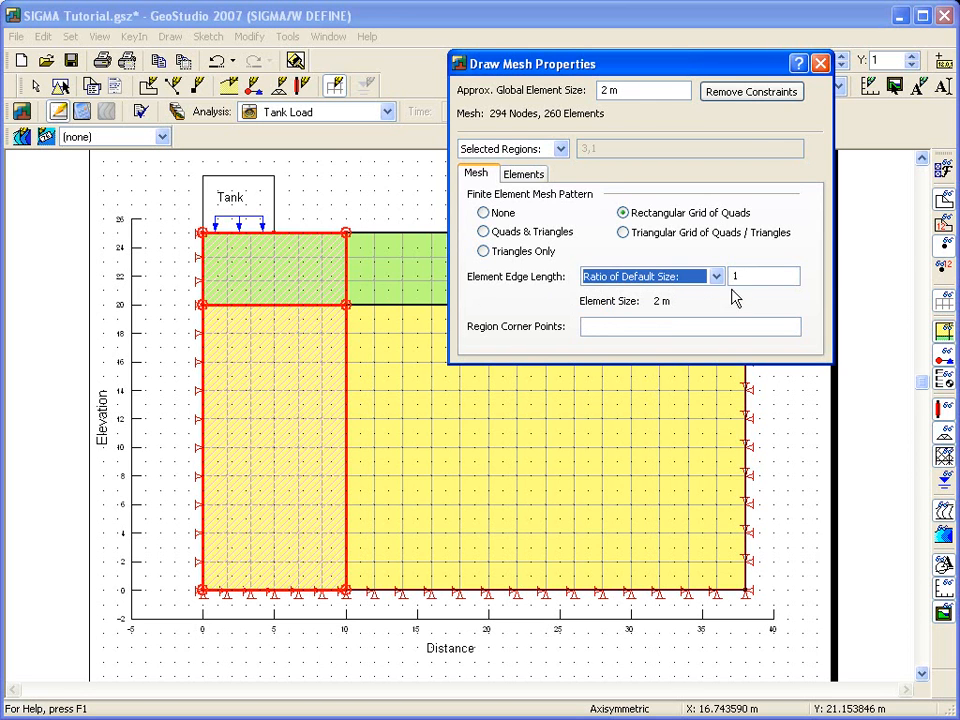
drag(745, 276, 729, 280)
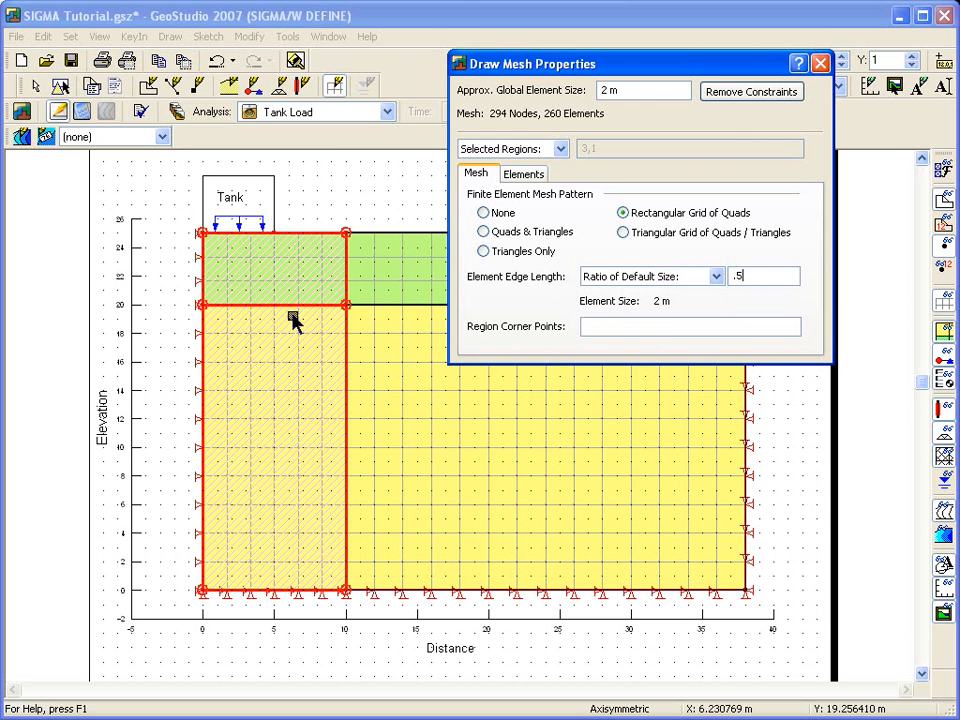
click(283, 278)
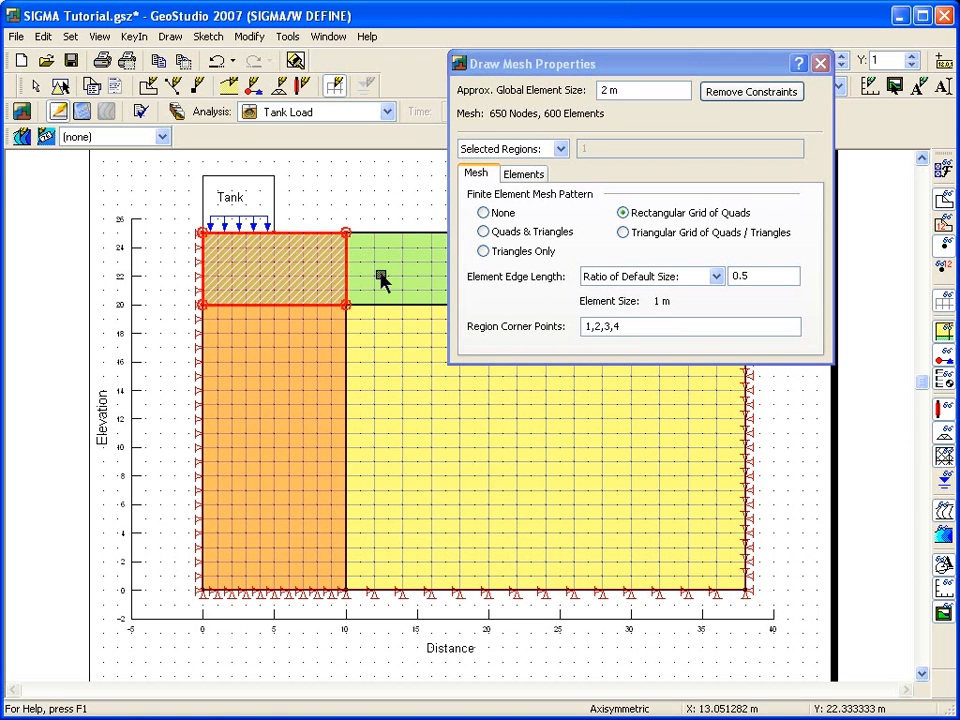
Step: Apply secondary nodes to the elements of the upper and lower regions beside the symmetry axis, and finish editing the mesh properties
click(534, 180)
click(474, 201)
click(336, 338)
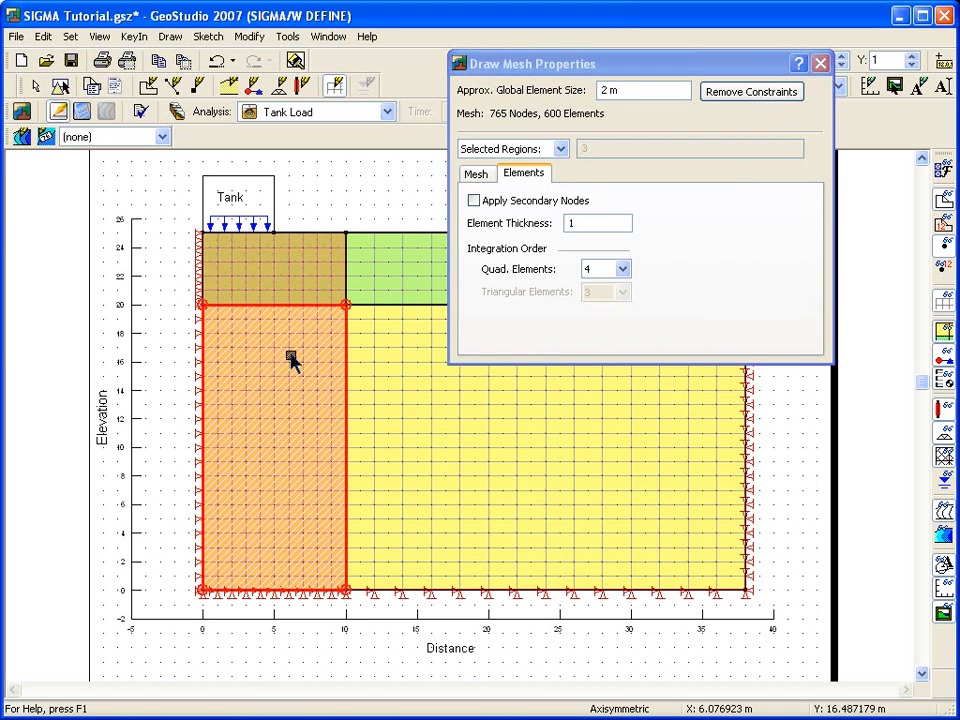
click(474, 201)
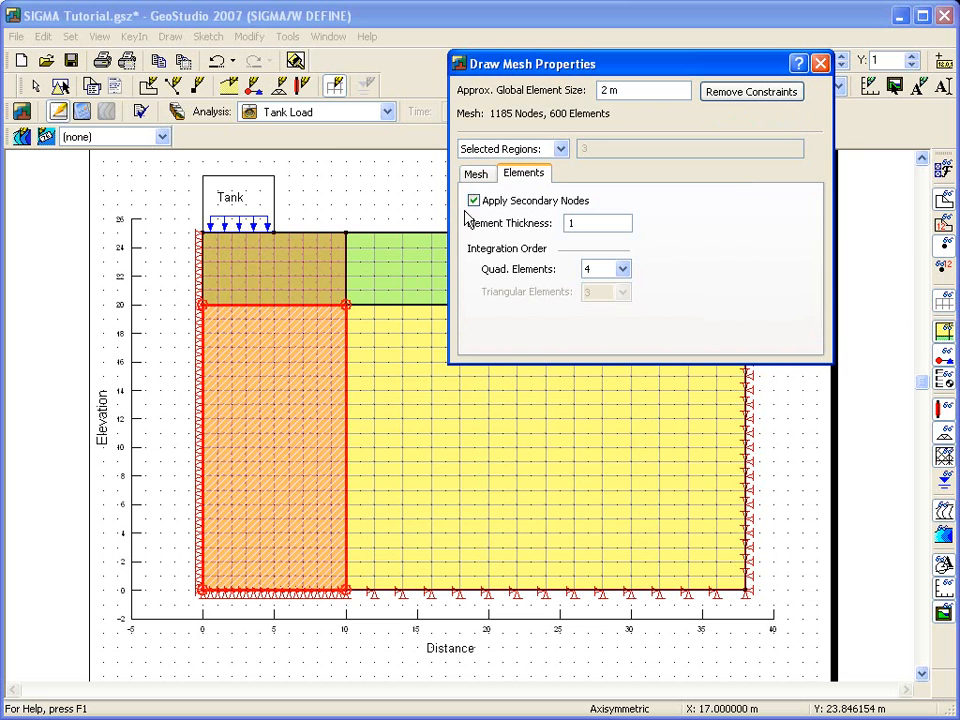
click(820, 64)
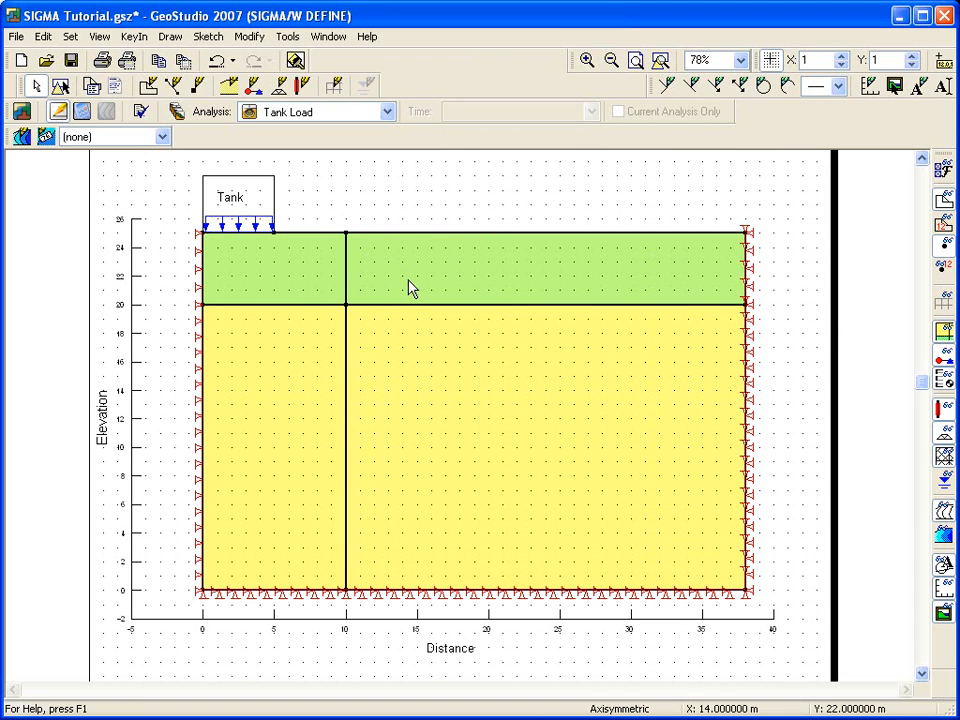
Step: Display the finite element mesh on the drawing and run Verify/Optimize on the analysis data
click(942, 302)
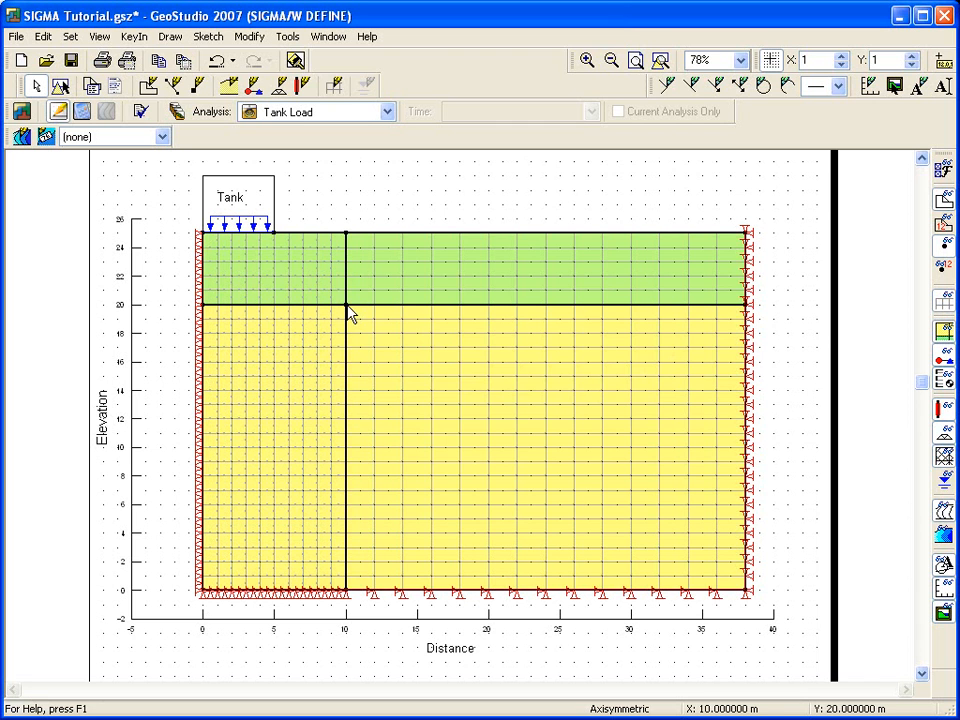
click(287, 37)
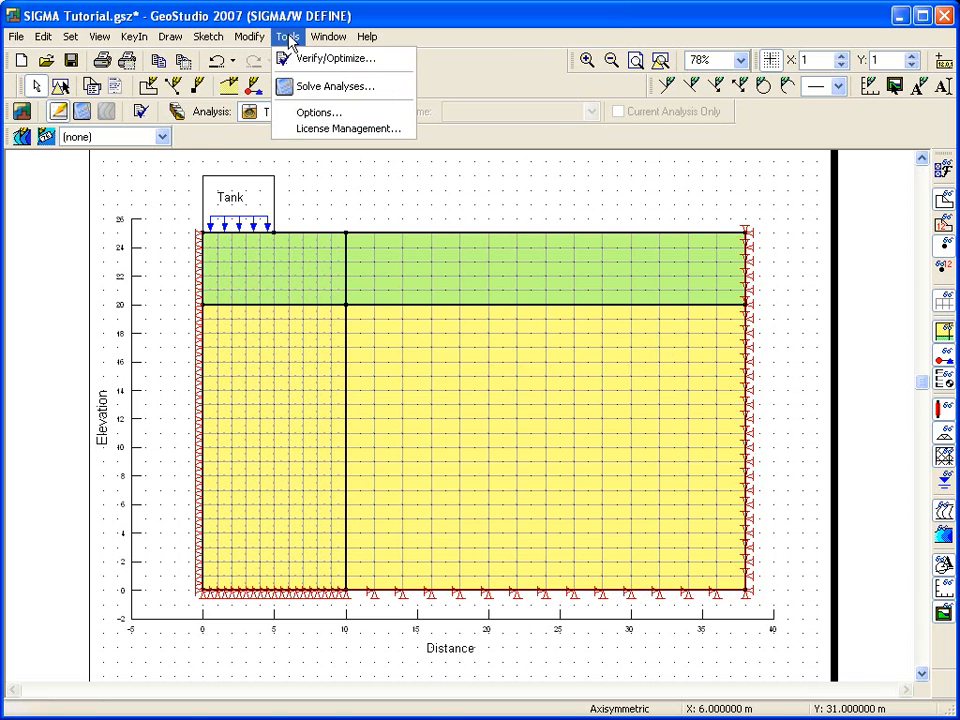
click(292, 58)
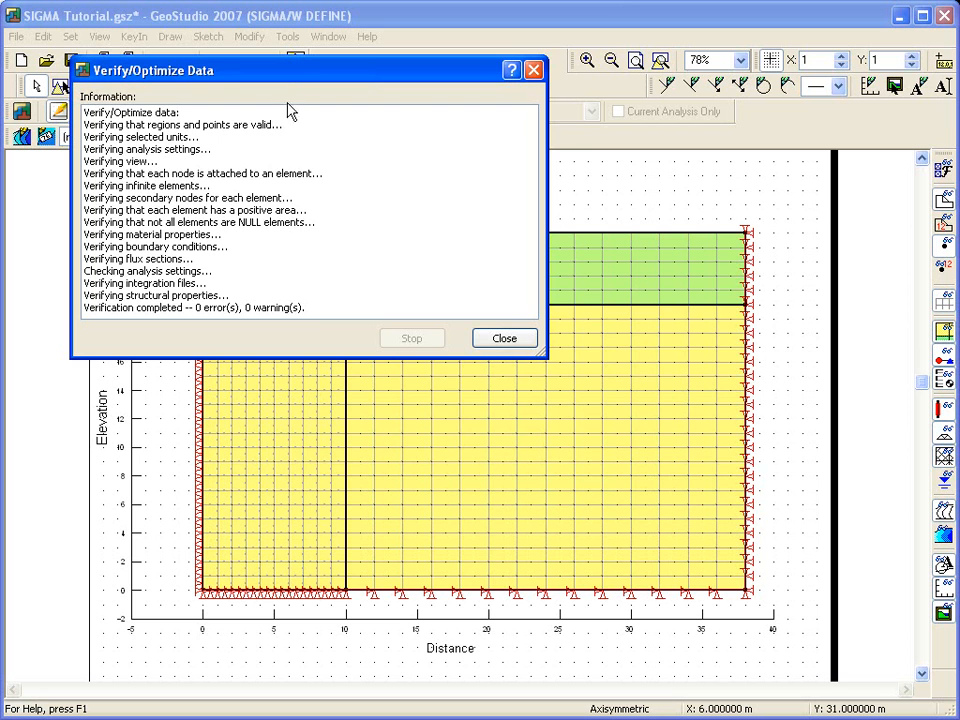
click(497, 340)
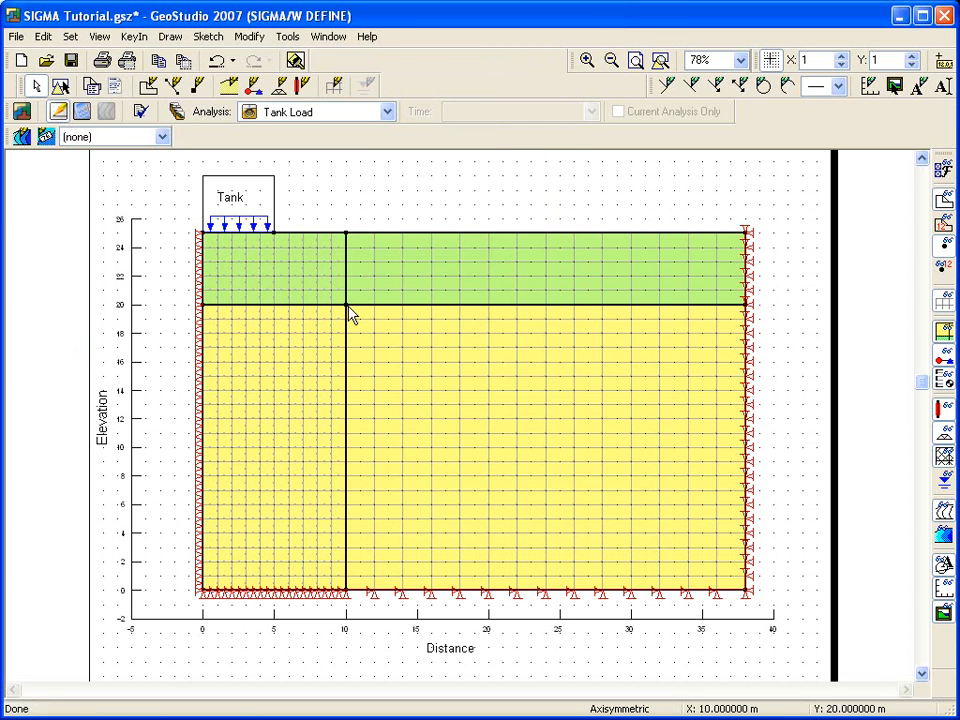
Step: Save the changes to SIGMA Tutorial.gsz and solve the Tank Load analysis
click(81, 109)
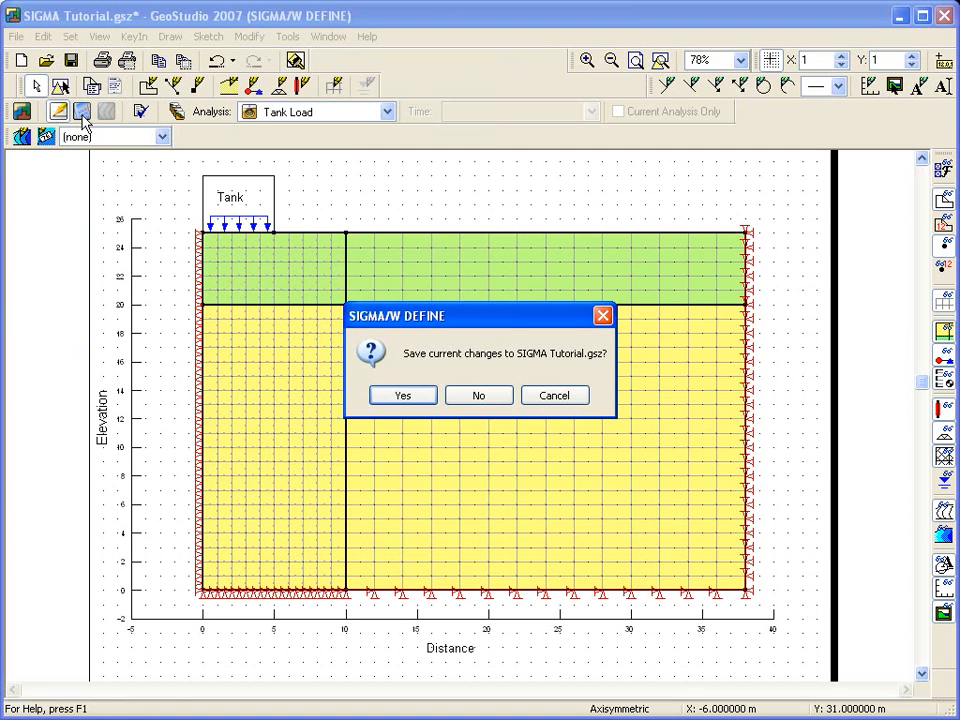
click(403, 396)
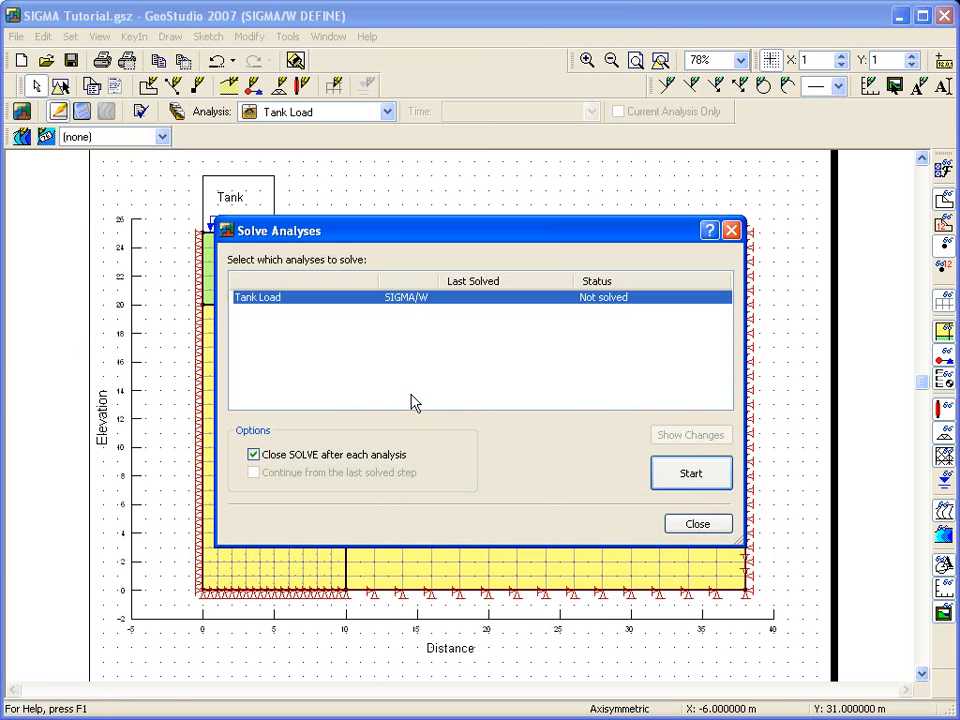
click(675, 476)
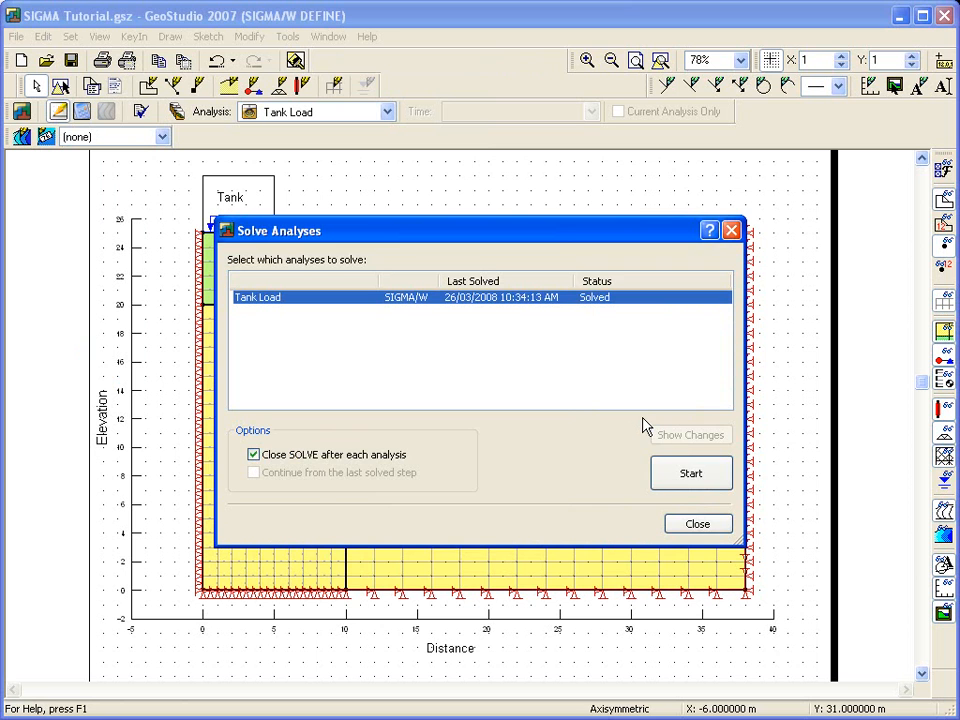
click(688, 522)
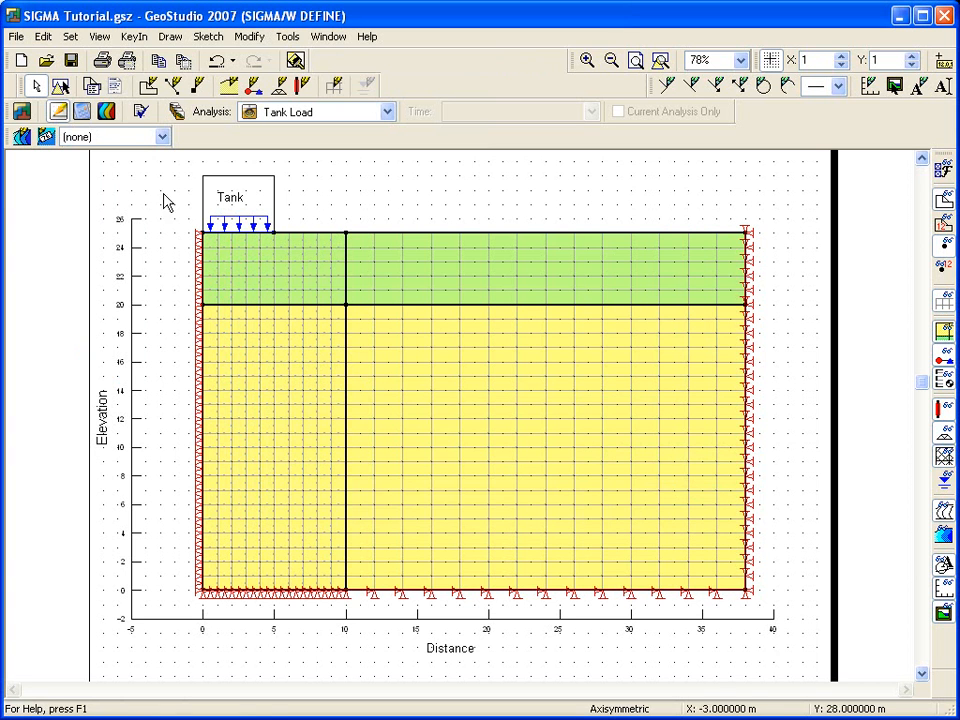
Step: Show the contour results and label the 35, 25, 15 and 5 Y-Total Stress contours beneath the tank
click(107, 111)
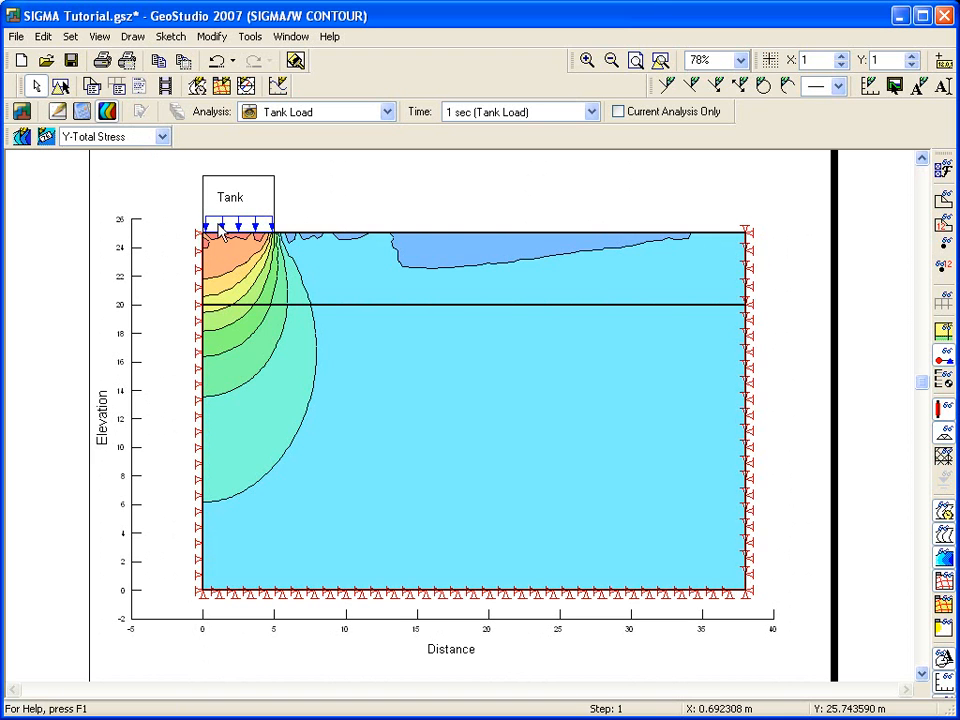
click(46, 137)
click(220, 273)
click(223, 307)
click(230, 349)
click(251, 488)
key(Escape)
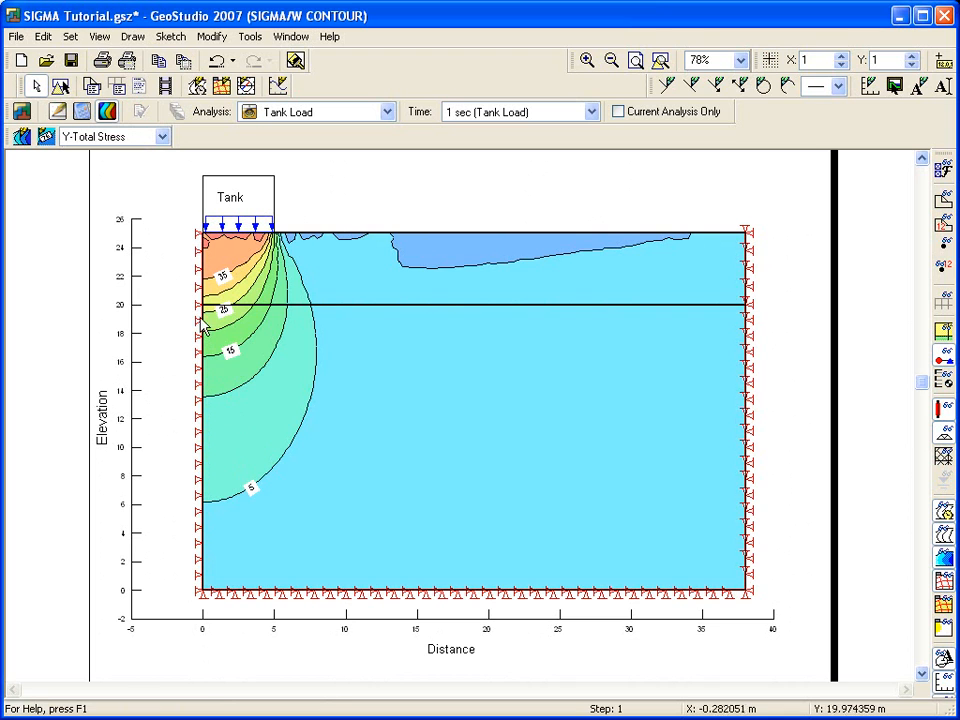
click(162, 136)
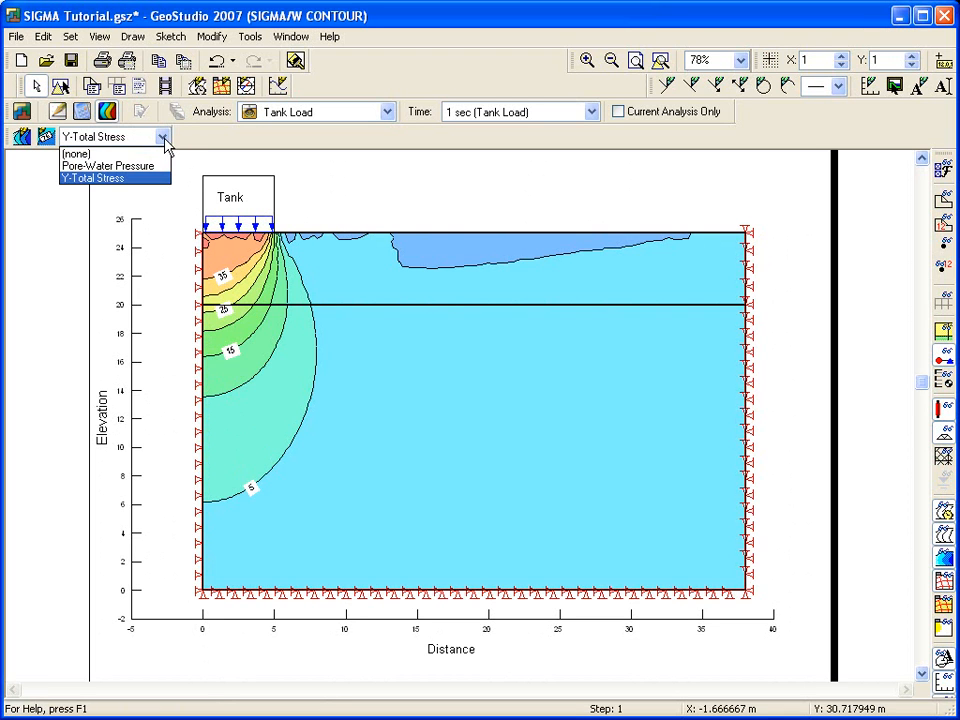
click(164, 142)
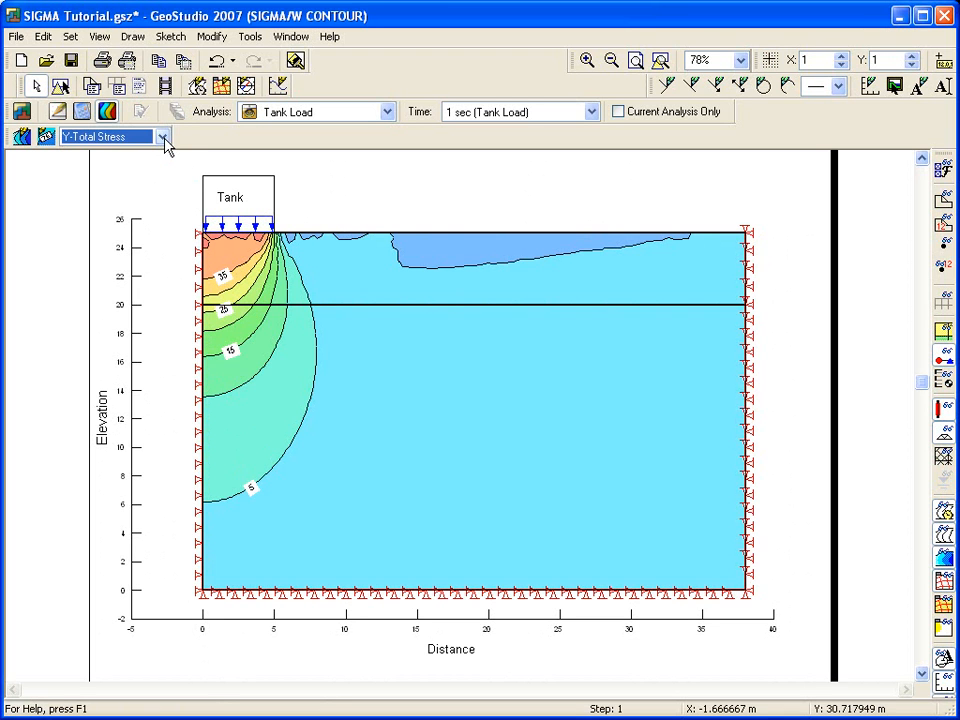
Step: Show the displacement vectors as a deformed mesh over the stress contours
click(136, 38)
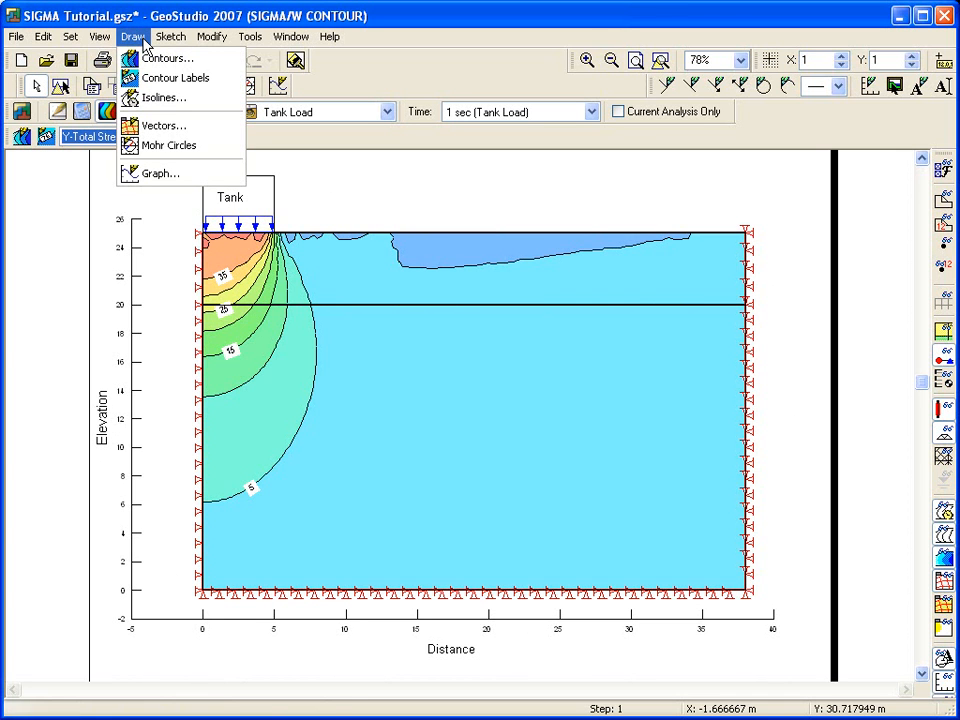
click(155, 125)
drag(696, 133, 585, 62)
click(566, 89)
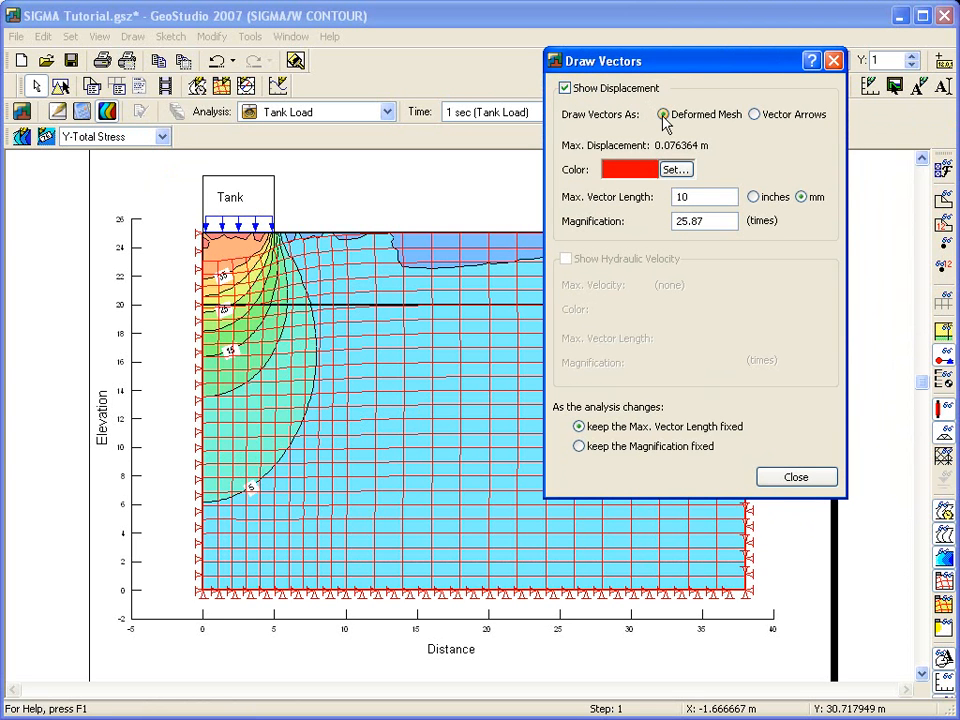
Step: Finish the displacement vector settings and hide the deformed mesh from the contour results
drag(702, 222, 669, 221)
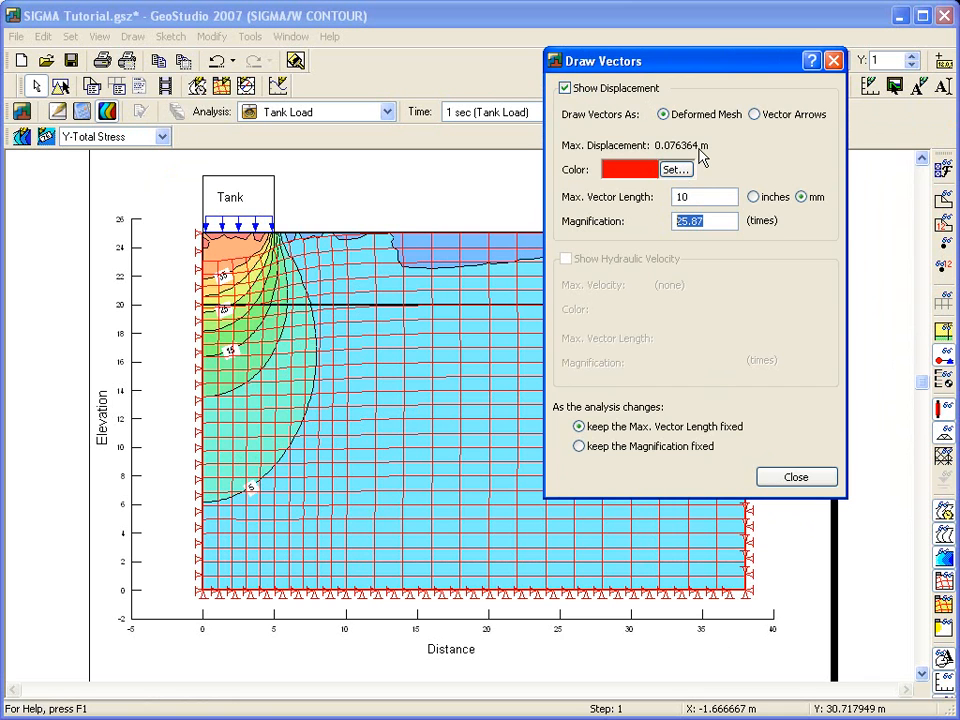
click(793, 476)
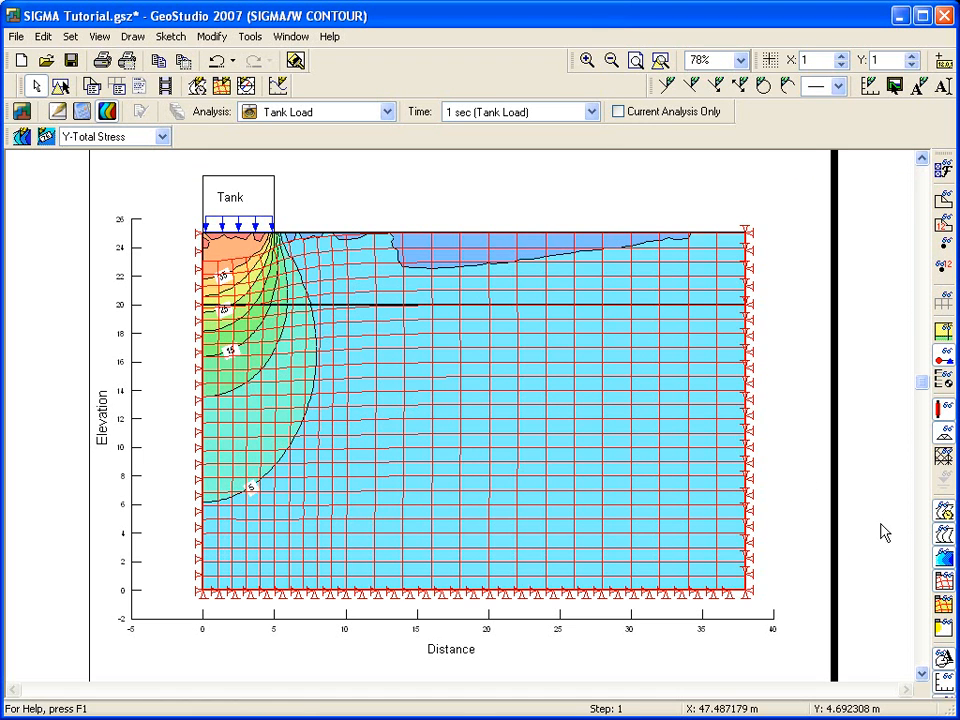
click(942, 583)
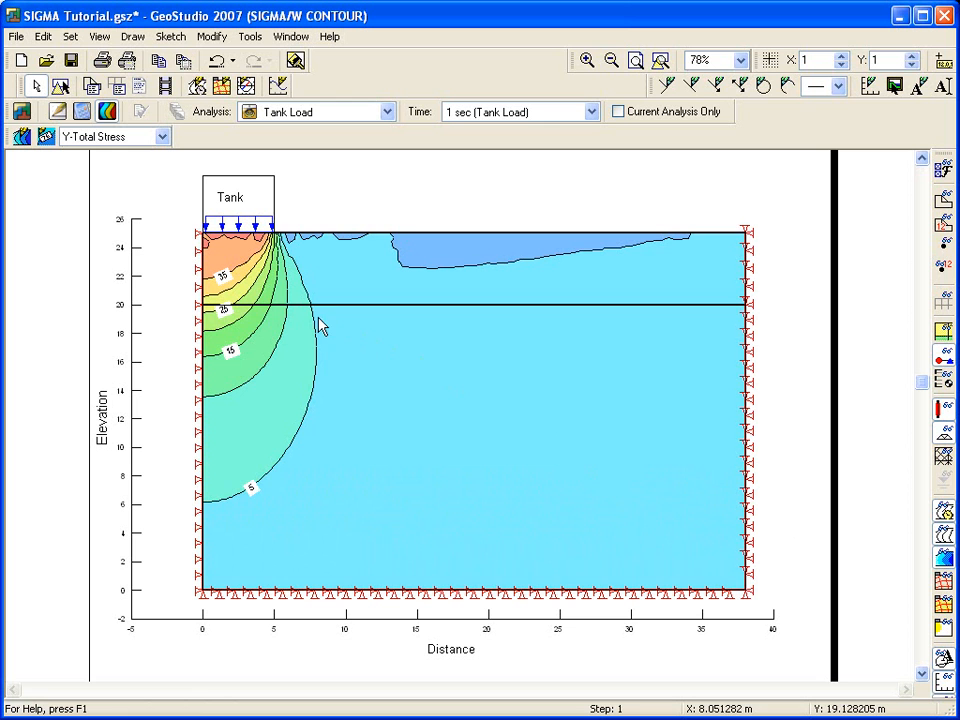
Step: Add a graph named Lateral displacement that plots nodal X-Displacement against Y
click(133, 36)
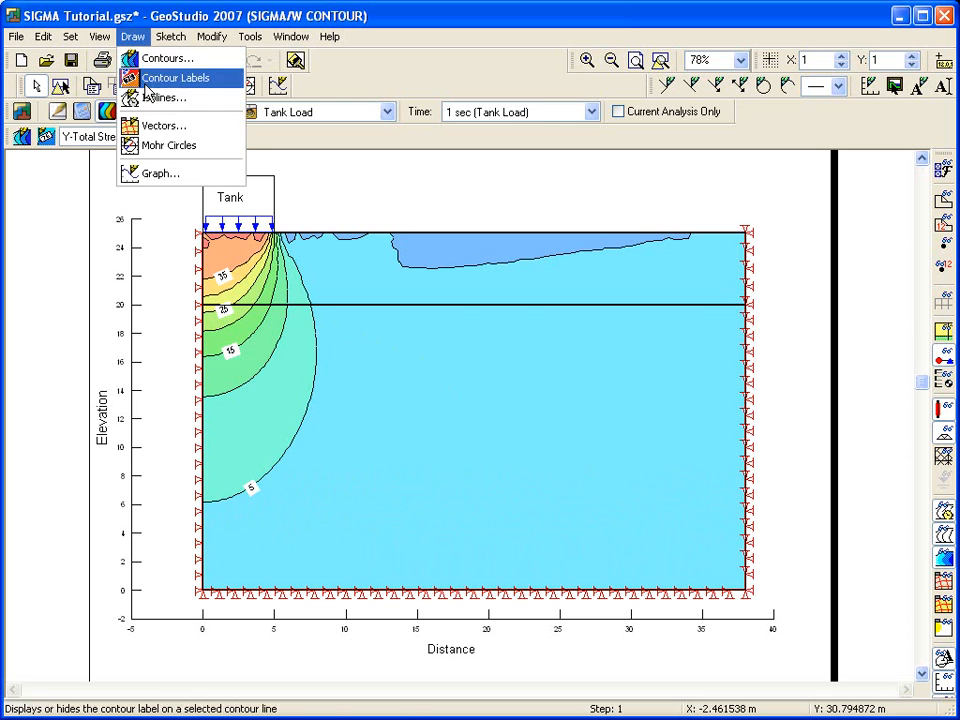
click(150, 175)
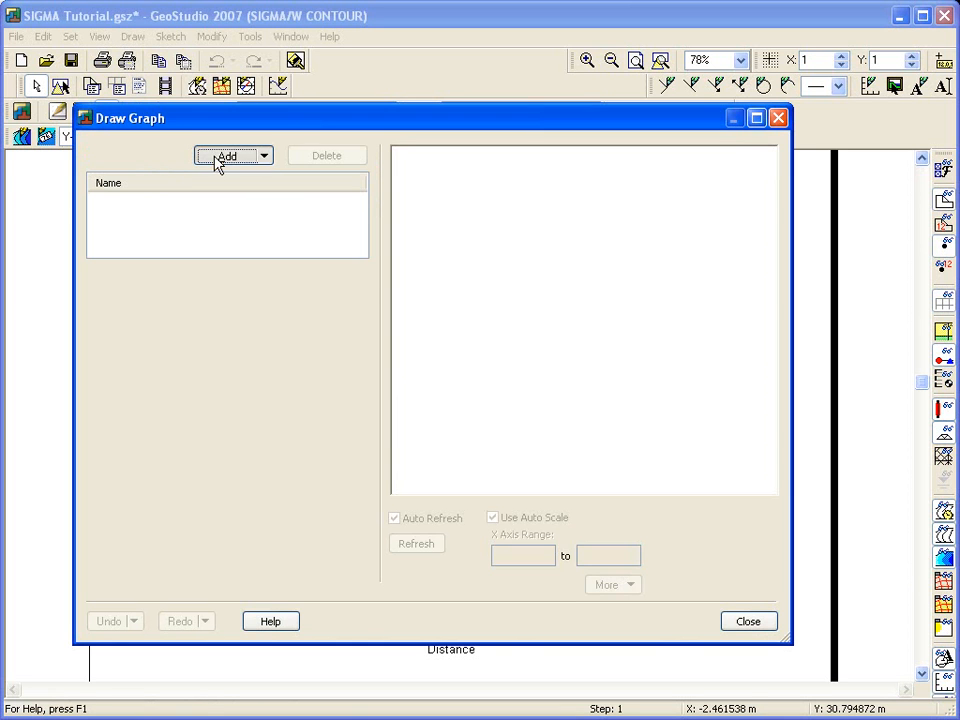
click(226, 156)
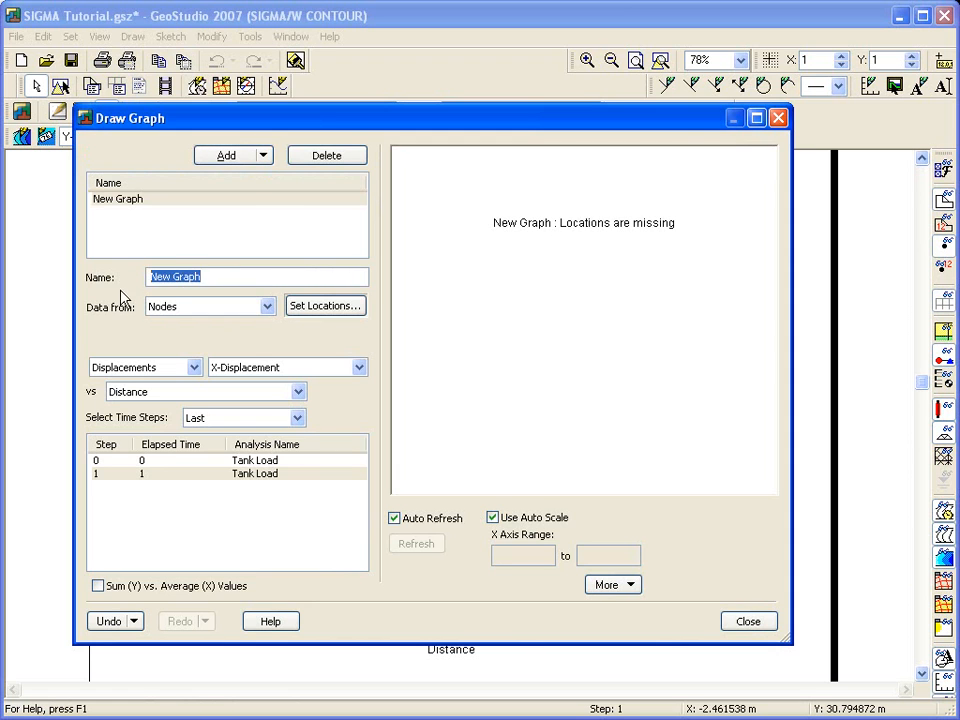
text(Lateral displacement)
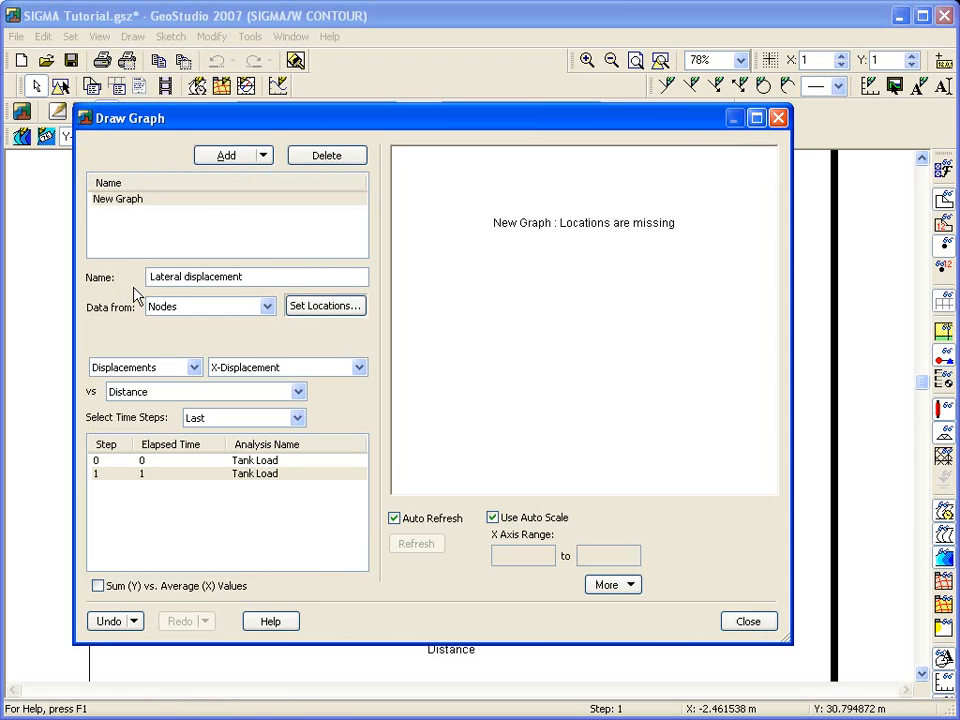
click(297, 391)
click(280, 433)
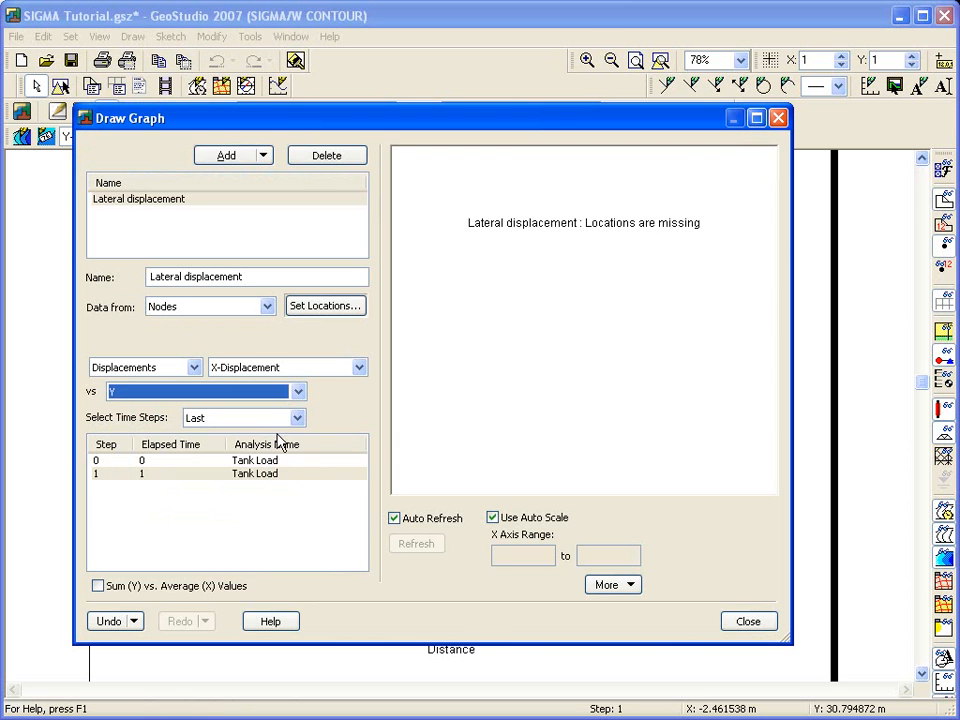
Step: Set the graph locations to the vertical column of nodes beneath the tank's outer edge and show the graph
click(333, 306)
drag(270, 214, 276, 611)
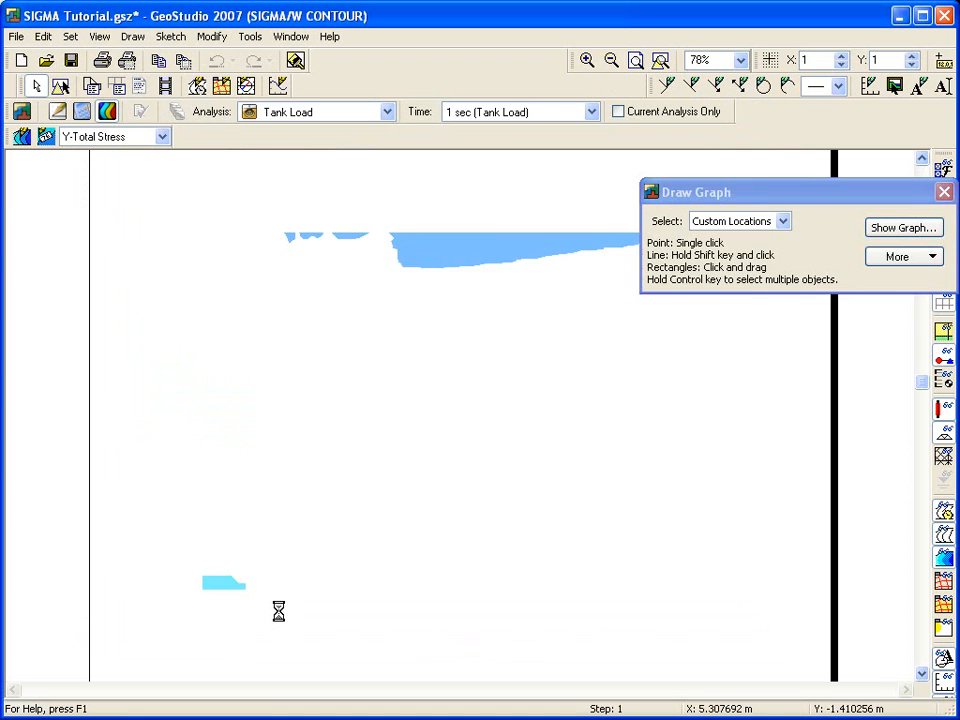
click(908, 229)
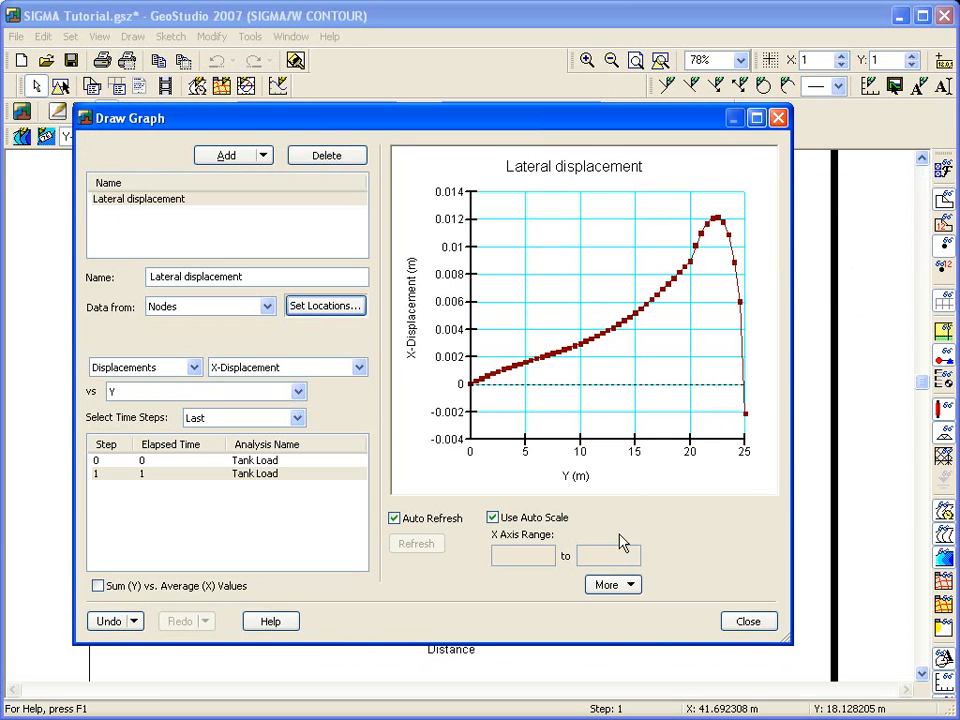
Step: Rotate the Lateral displacement graph 90° and close the graph window
click(611, 586)
click(630, 630)
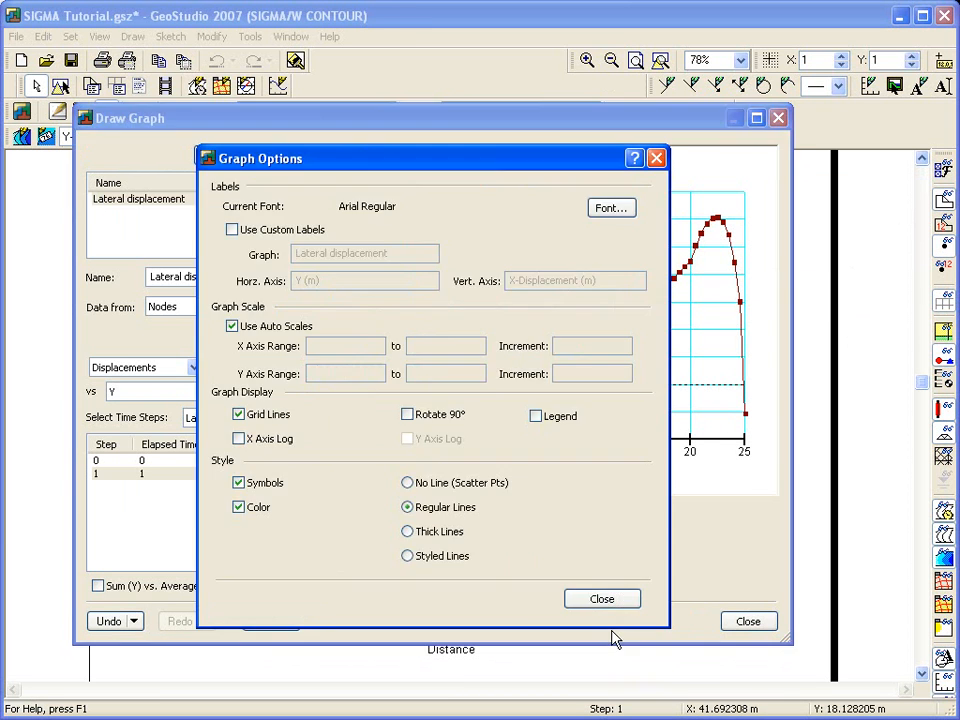
click(407, 414)
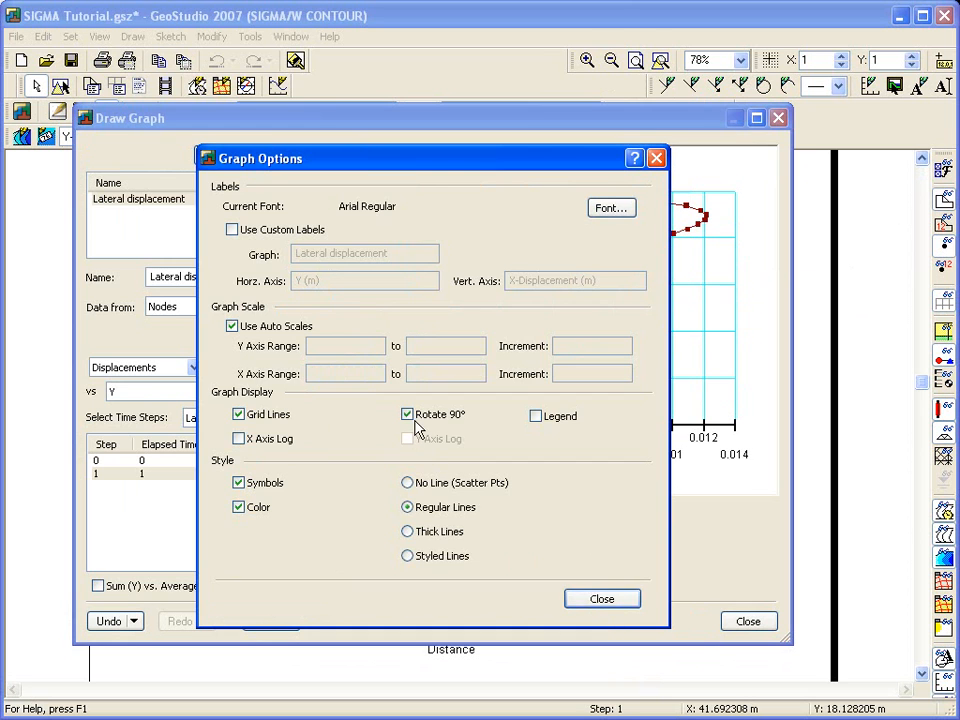
click(588, 600)
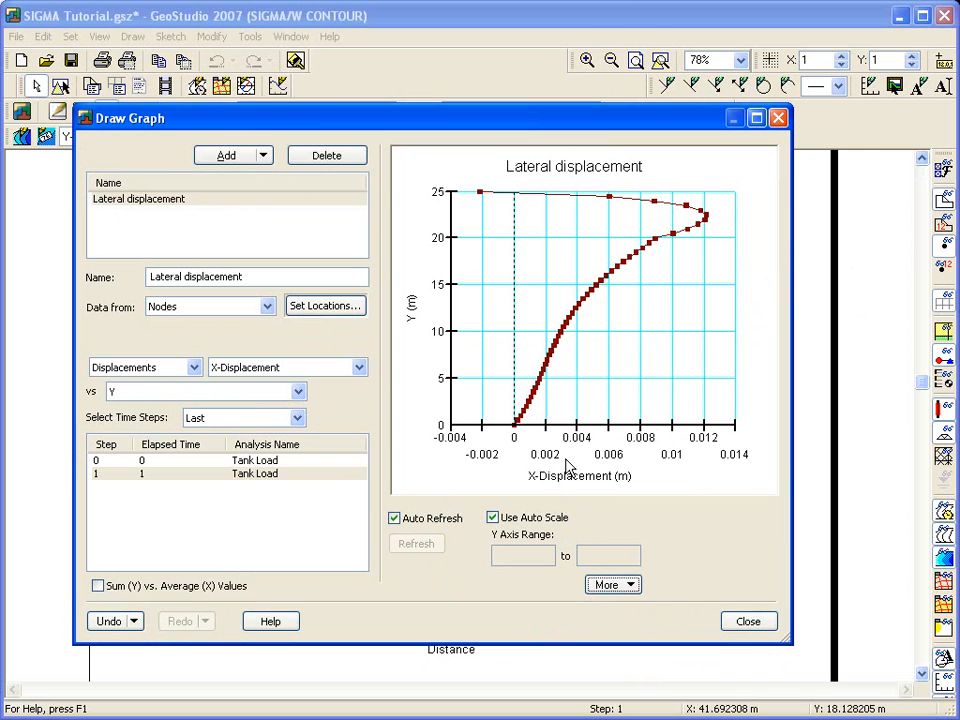
click(731, 619)
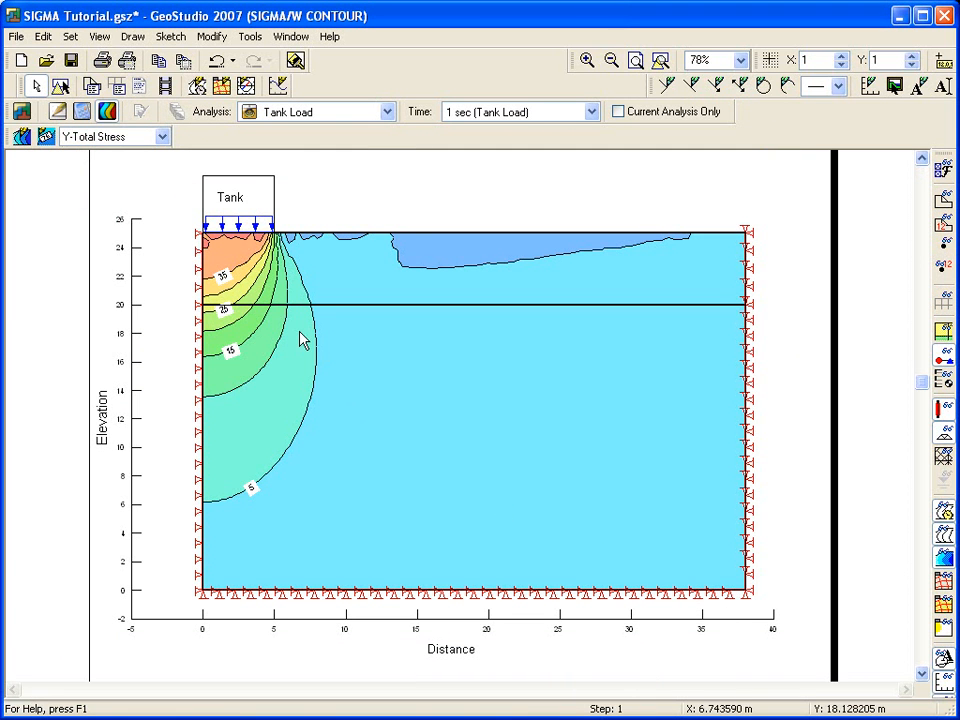
Step: Examine the Mohr circles at two neighbouring nodes just above the material boundary near the tank's outer edge
click(133, 36)
click(168, 146)
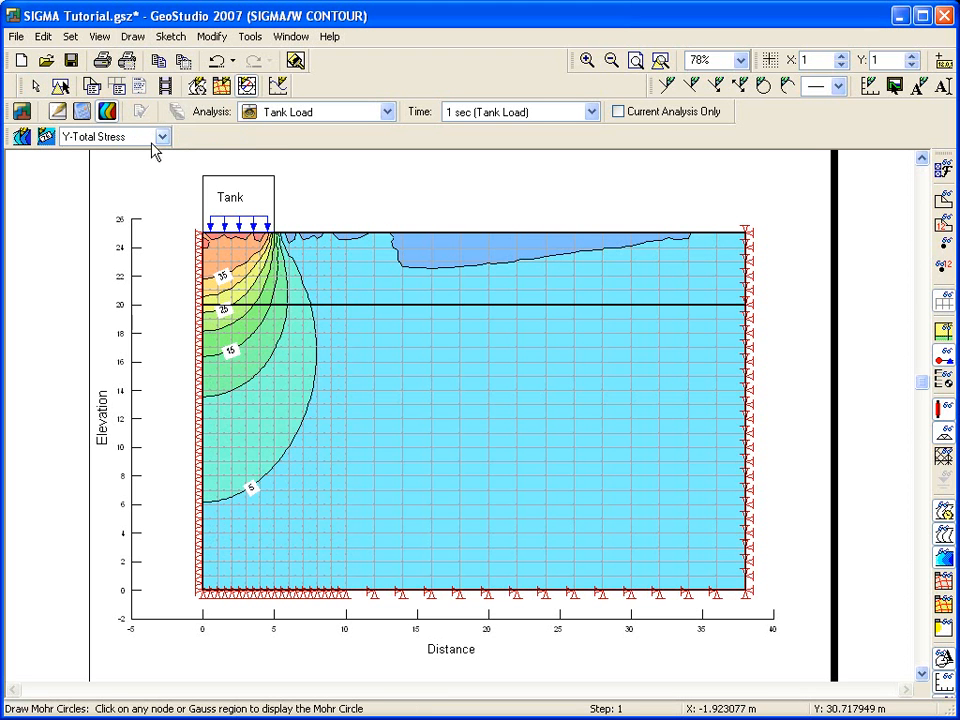
click(288, 298)
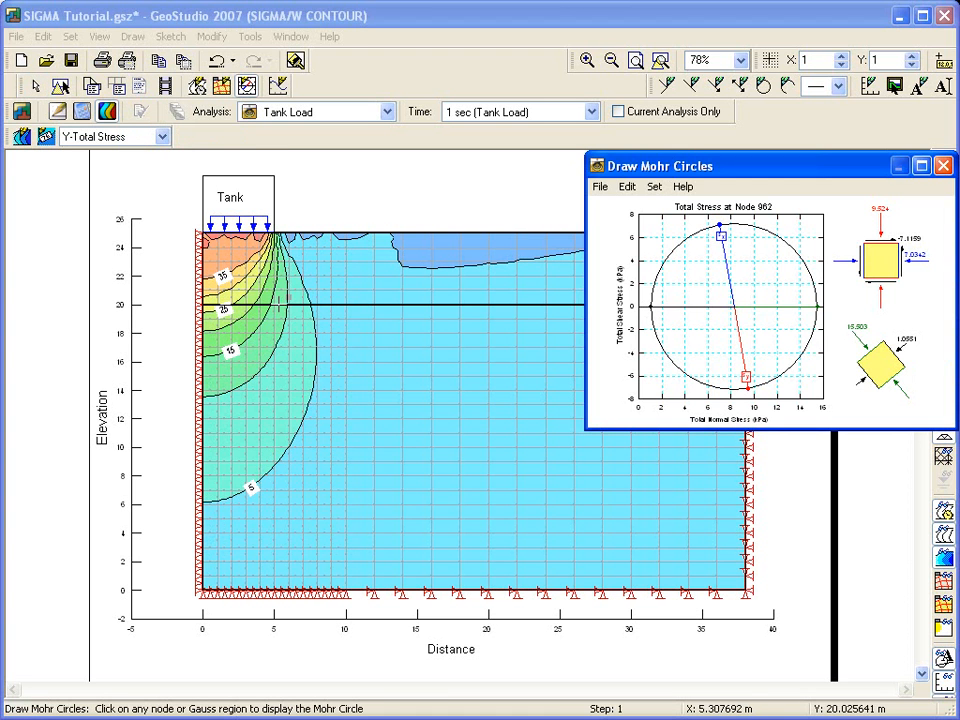
click(273, 295)
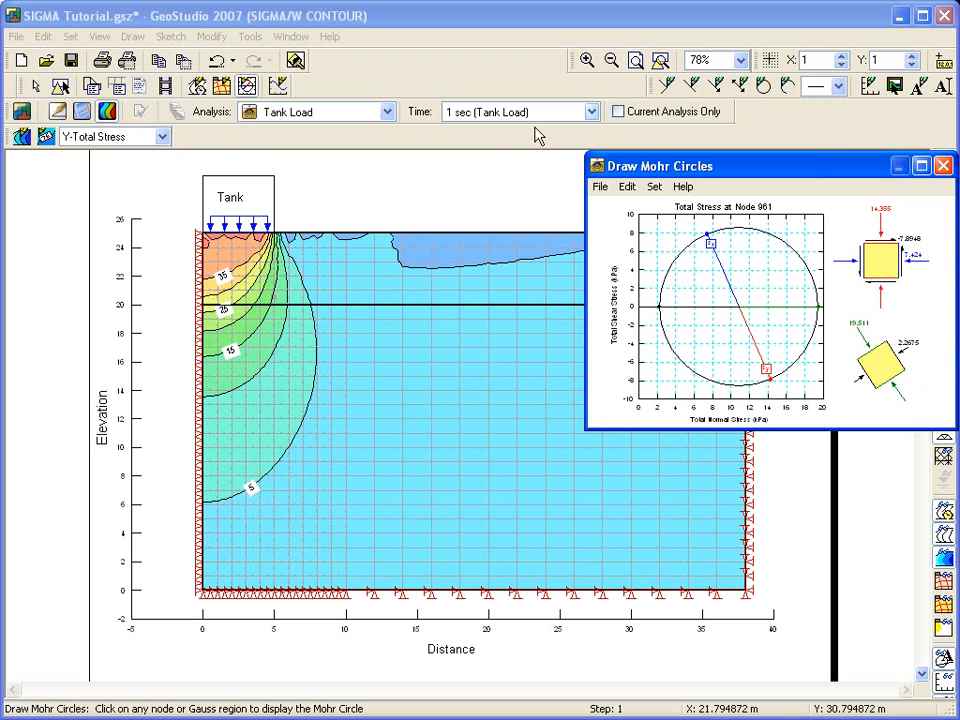
click(589, 60)
drag(184, 206, 302, 336)
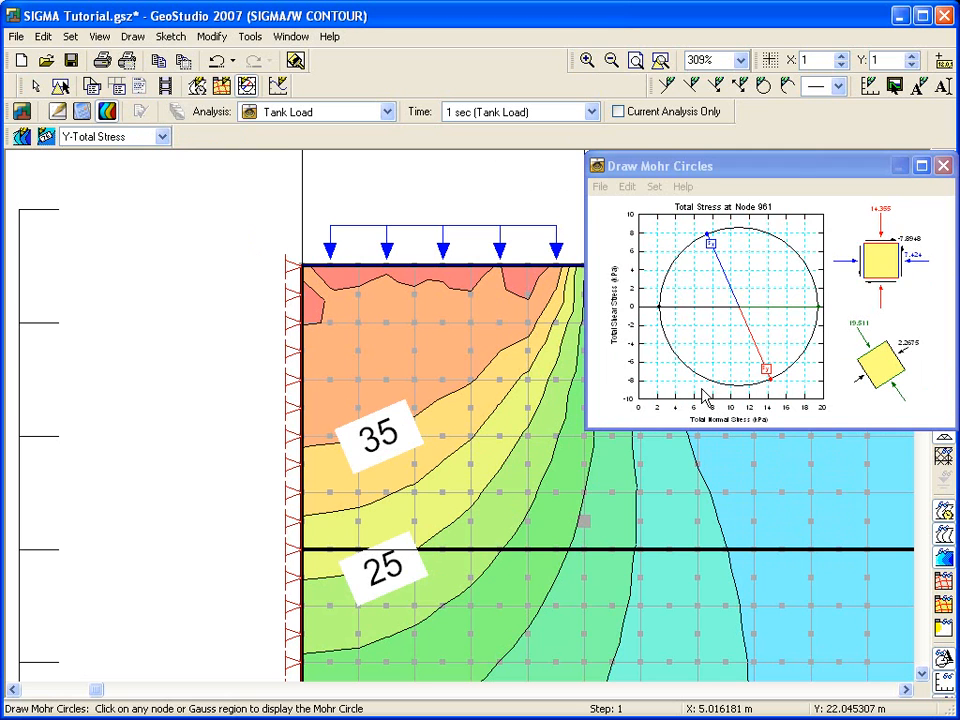
click(942, 166)
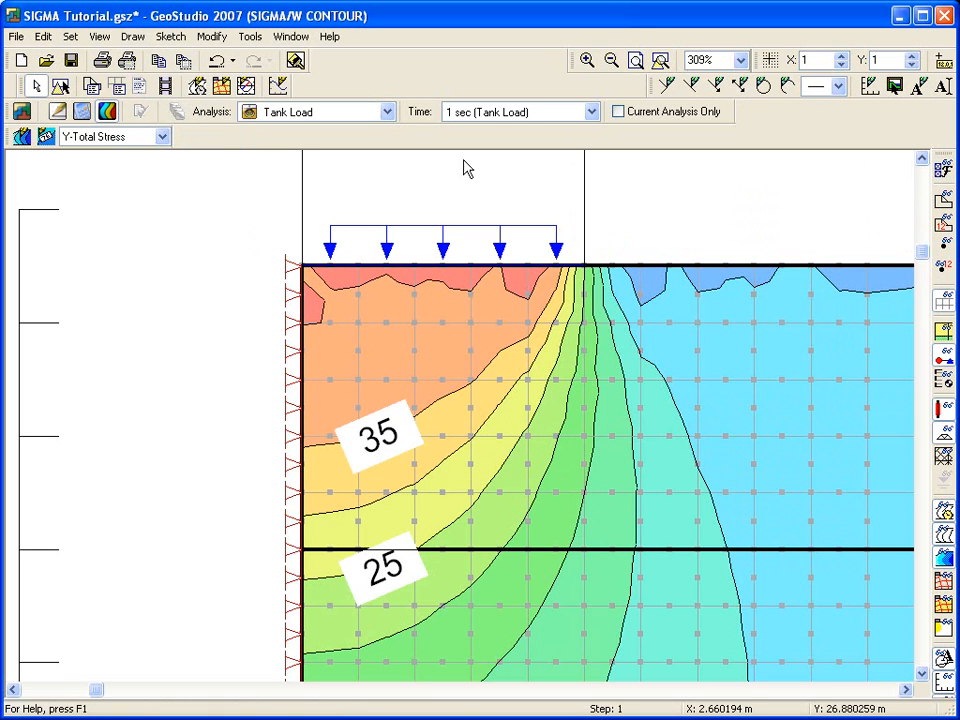
Step: View the result information for four adjacent Gauss regions in one row beneath the tank, above the 35 contour
click(100, 37)
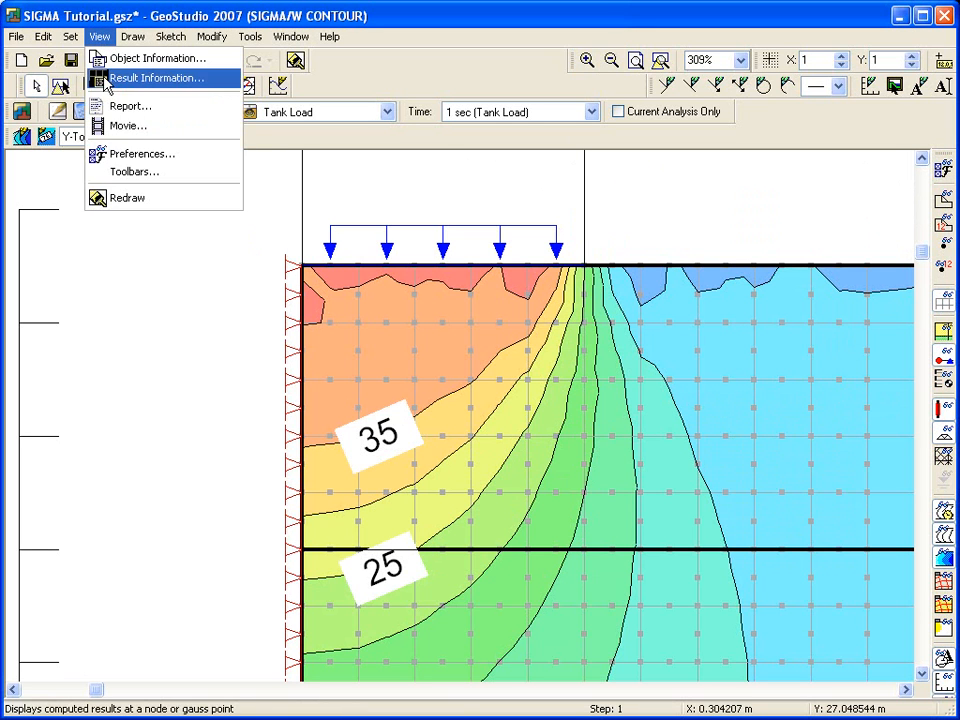
click(107, 79)
drag(350, 115, 640, 147)
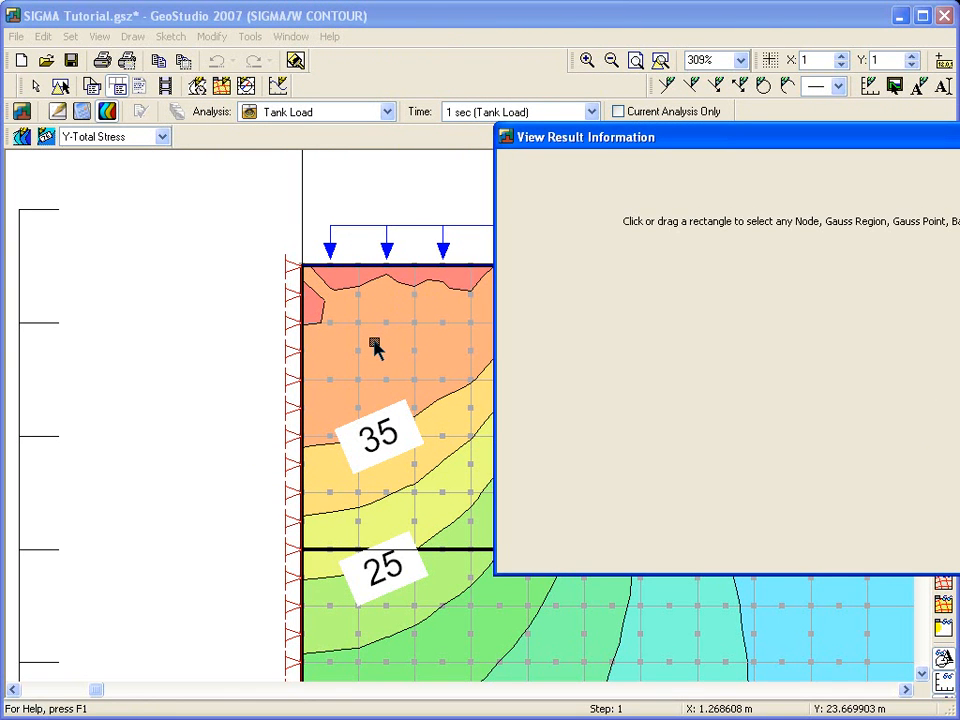
click(373, 342)
shift+click(399, 343)
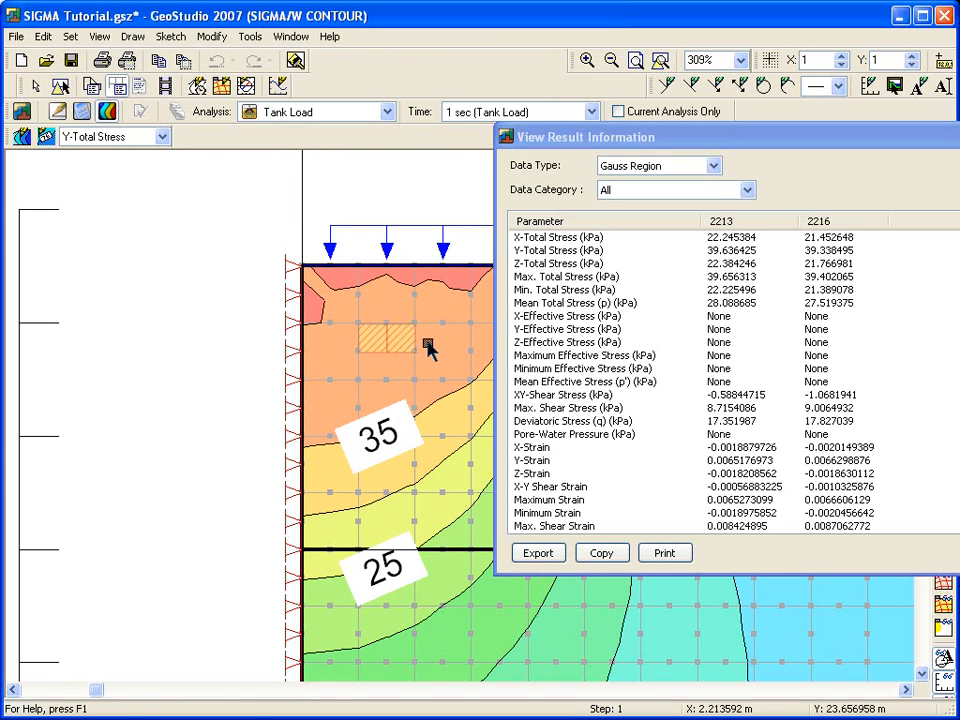
shift+click(429, 343)
shift+click(456, 343)
drag(686, 146, 403, 112)
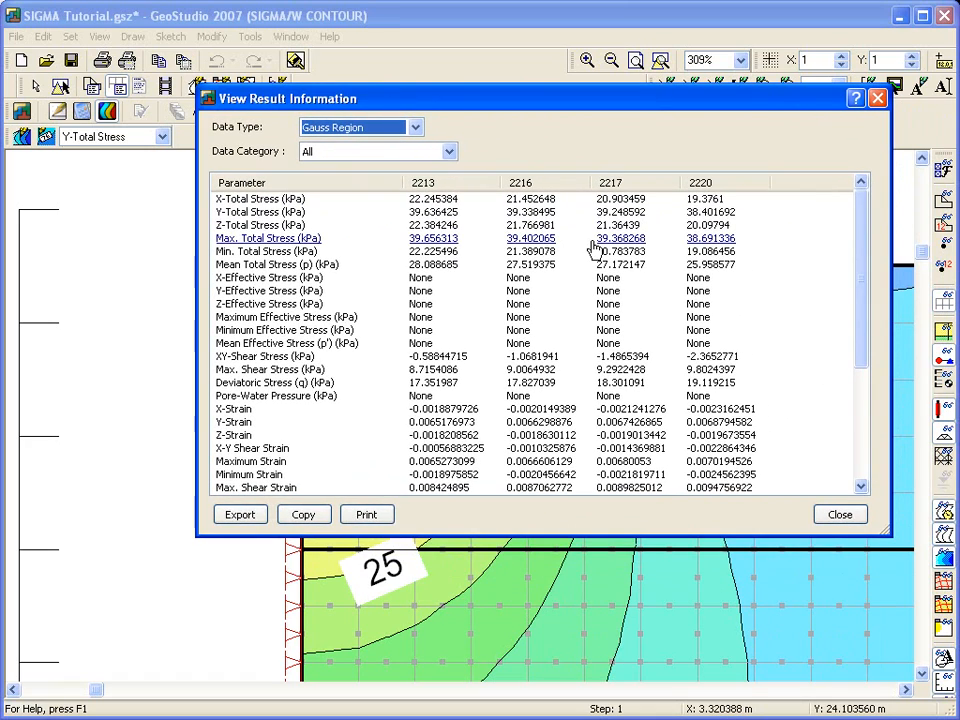
click(847, 514)
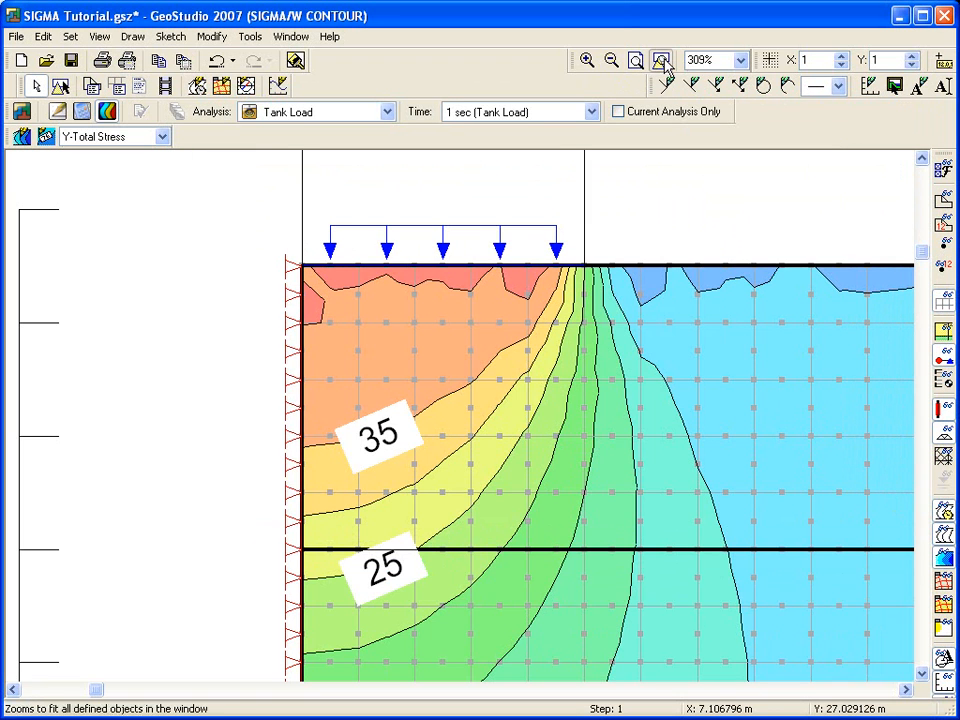
click(660, 60)
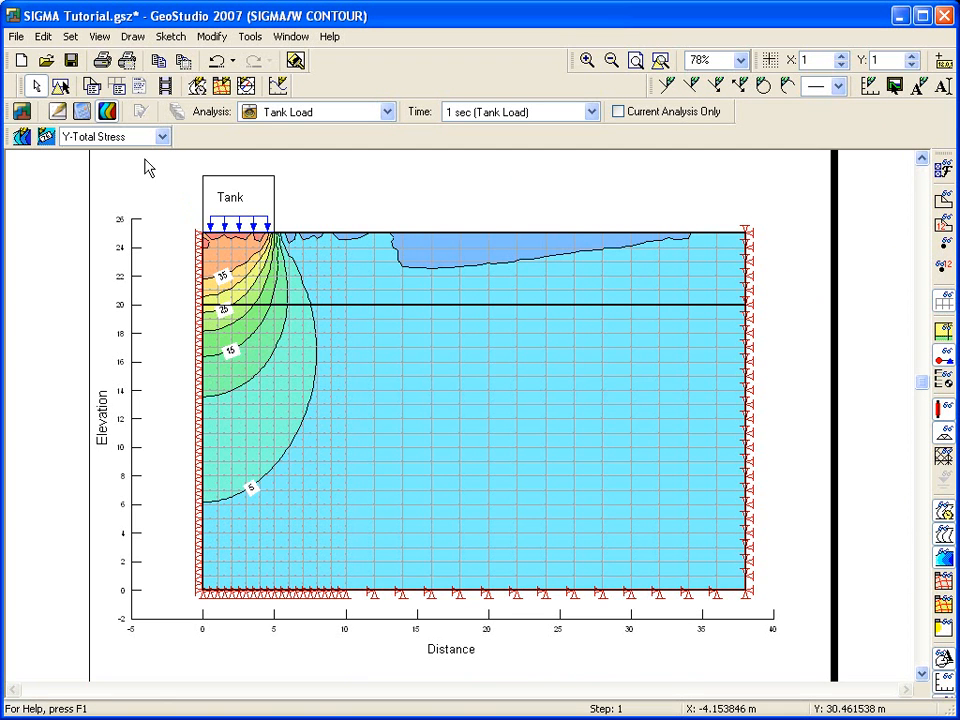
Step: Generate the analysis report as SIGMA Tutorial.html in My Documents, review it through the boundary conditions, and close it
click(92, 37)
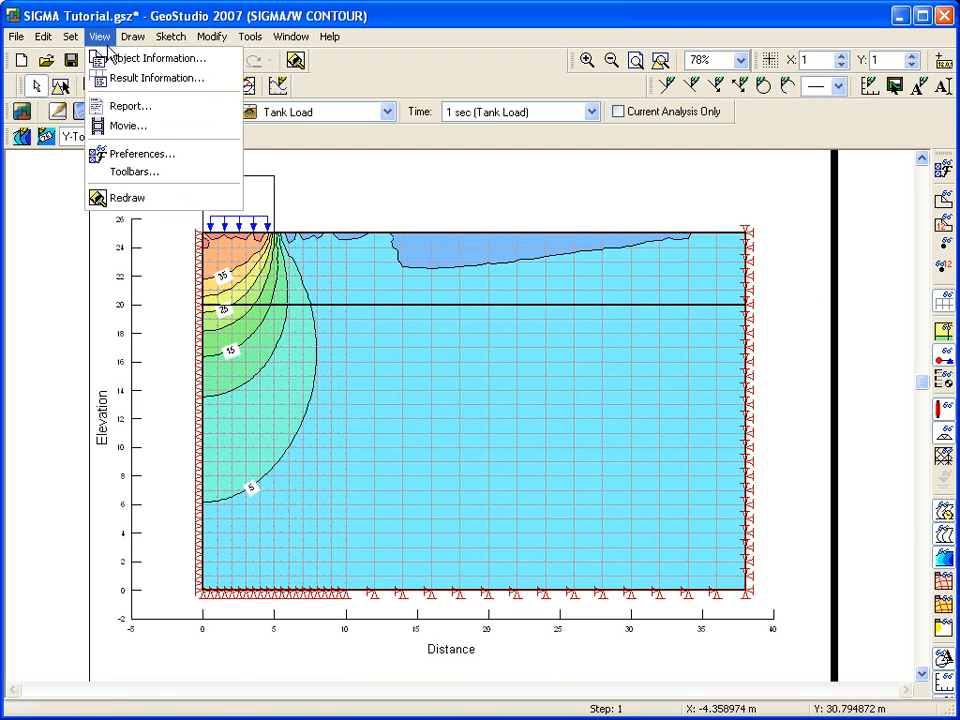
click(114, 116)
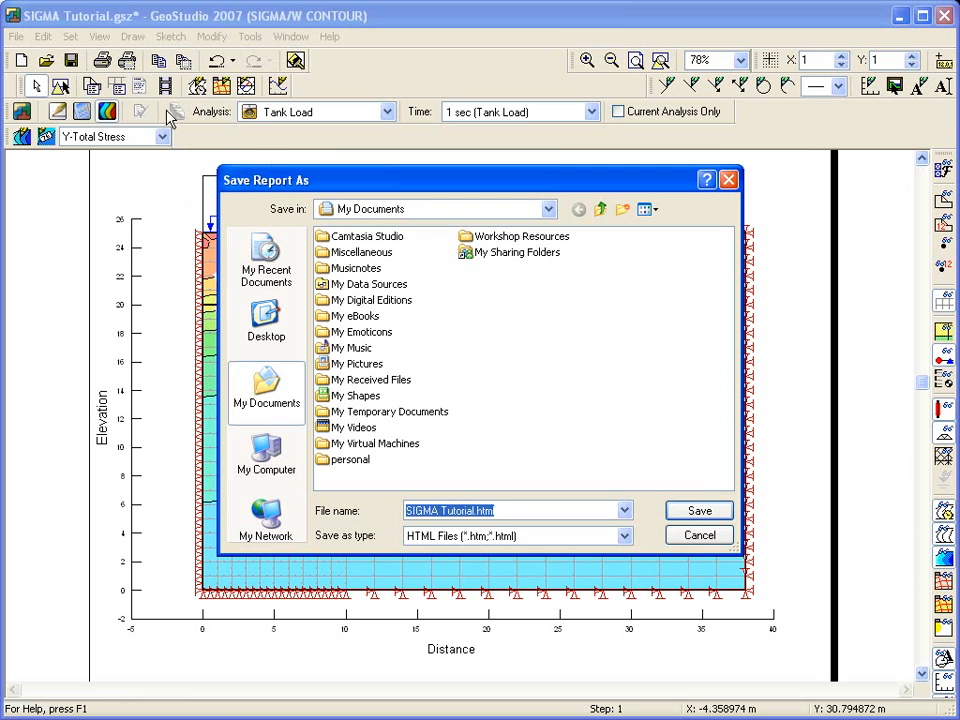
click(688, 513)
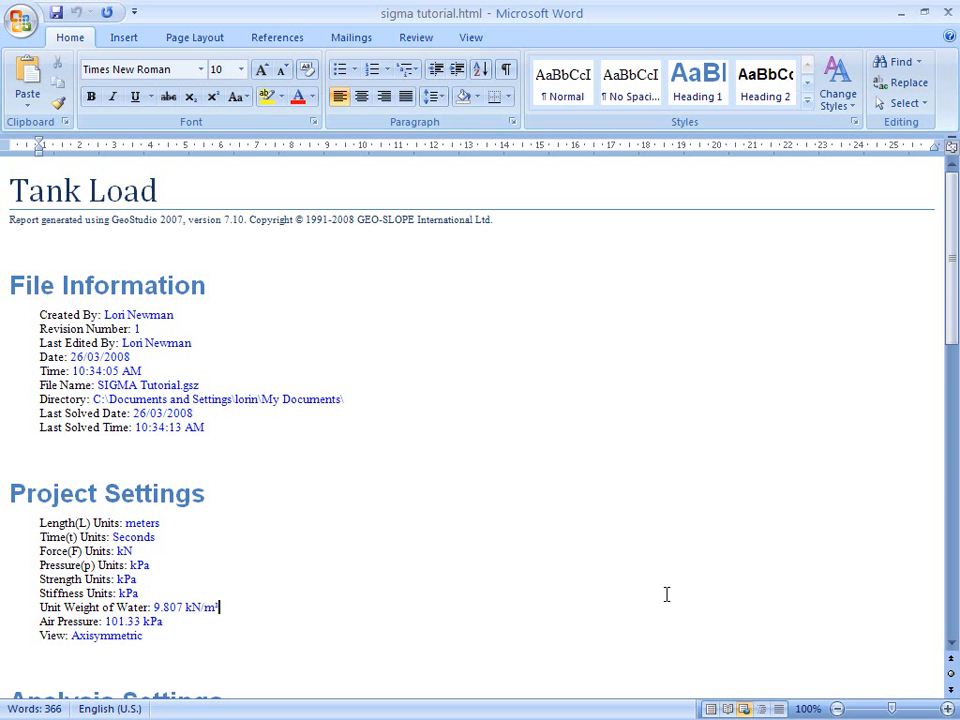
drag(952, 300, 954, 519)
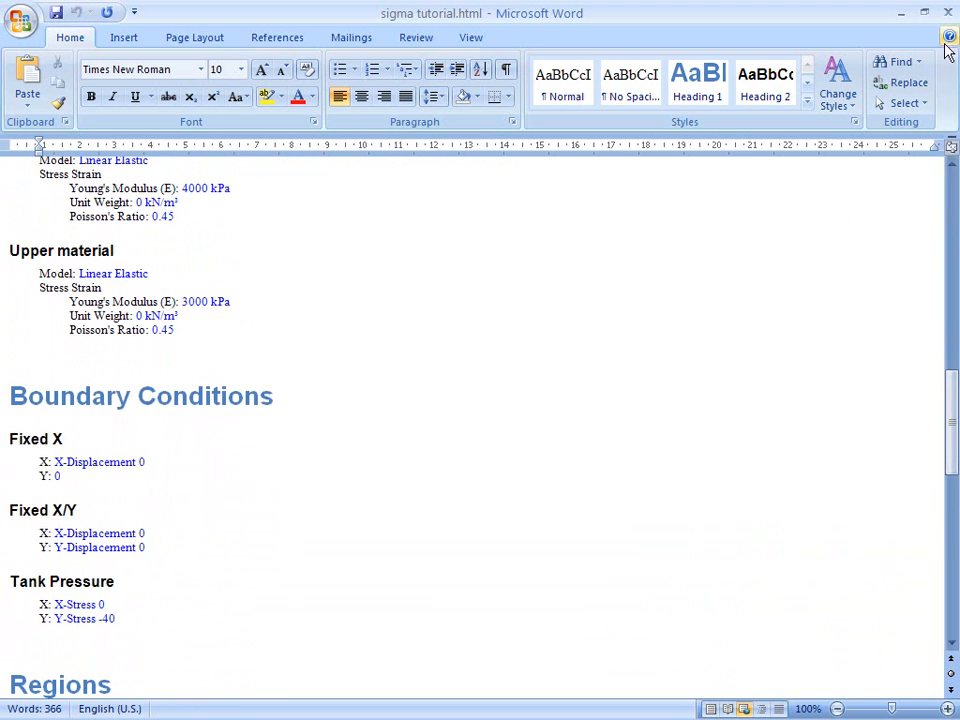
click(948, 12)
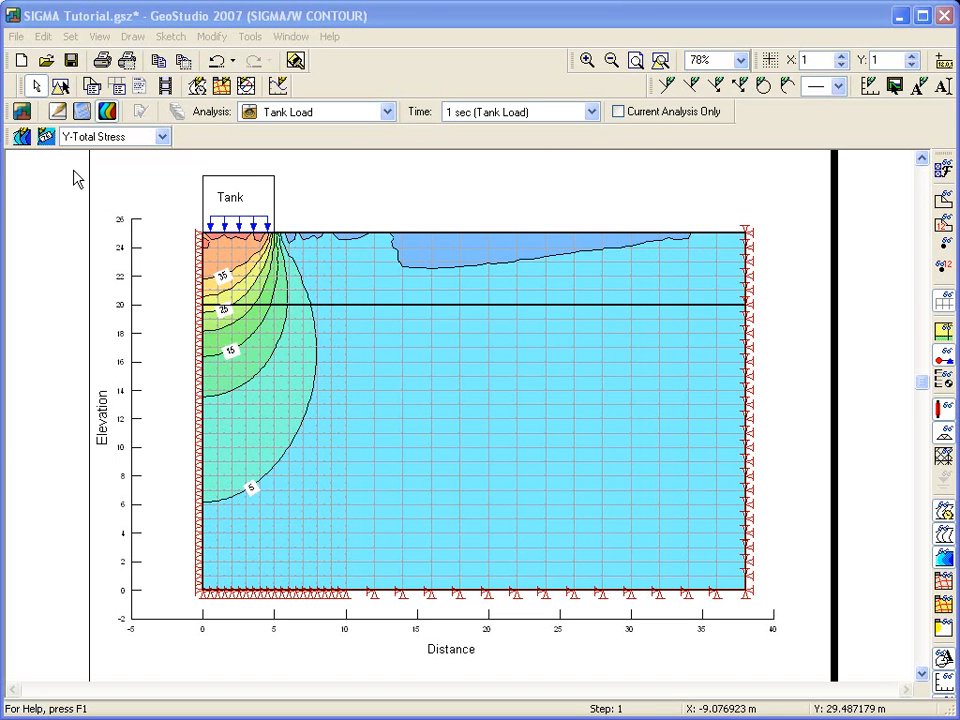
Step: Return to the model definition and consult the help topic on Draw Boundary Conditions
click(58, 111)
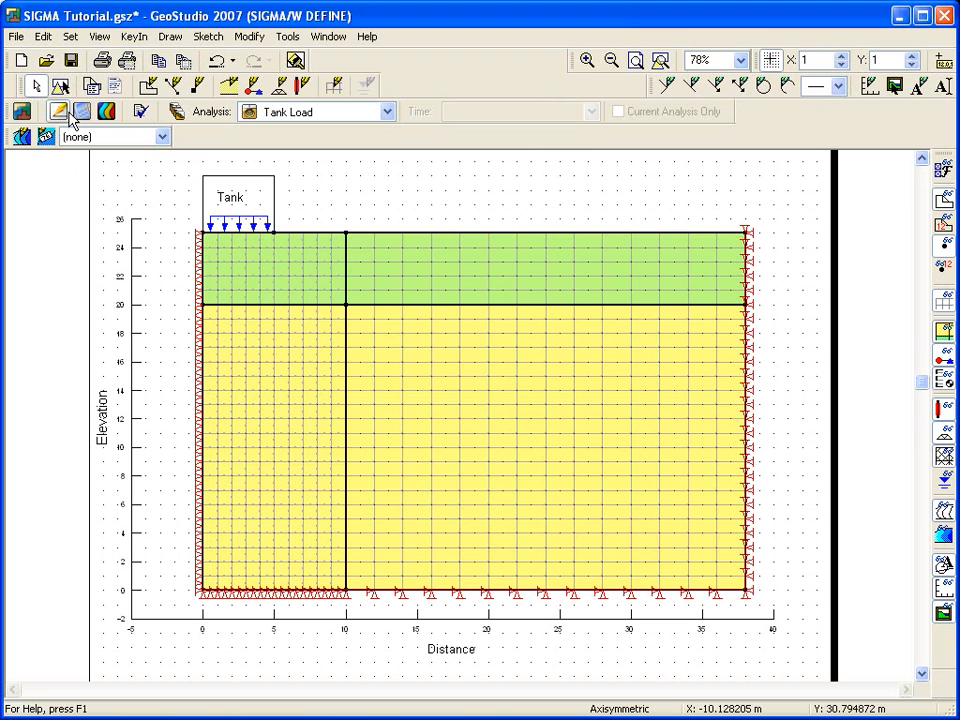
click(256, 88)
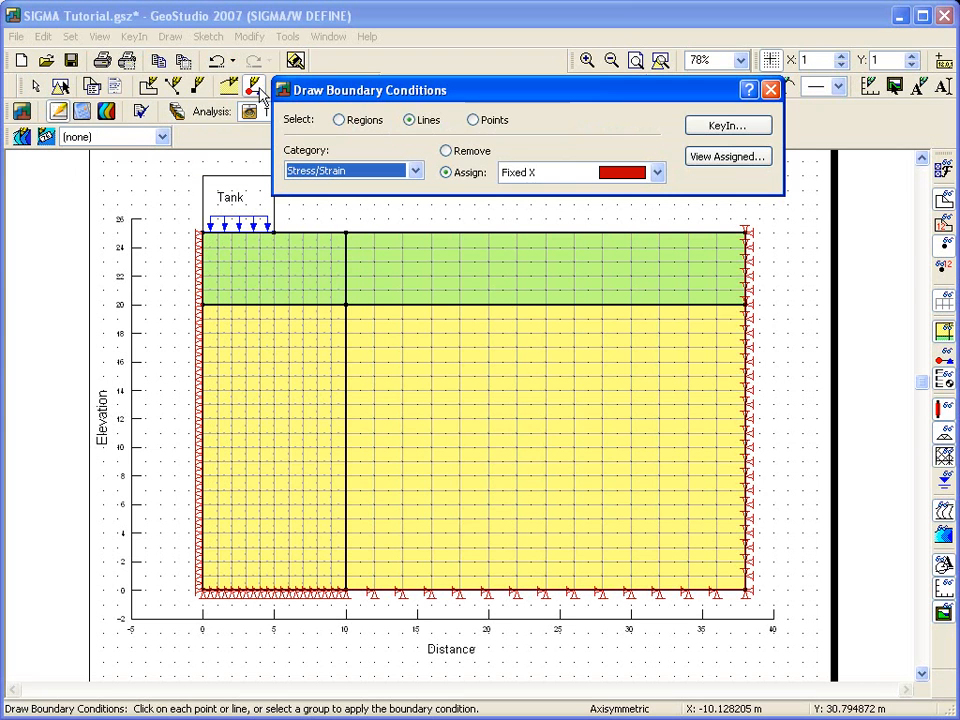
click(748, 92)
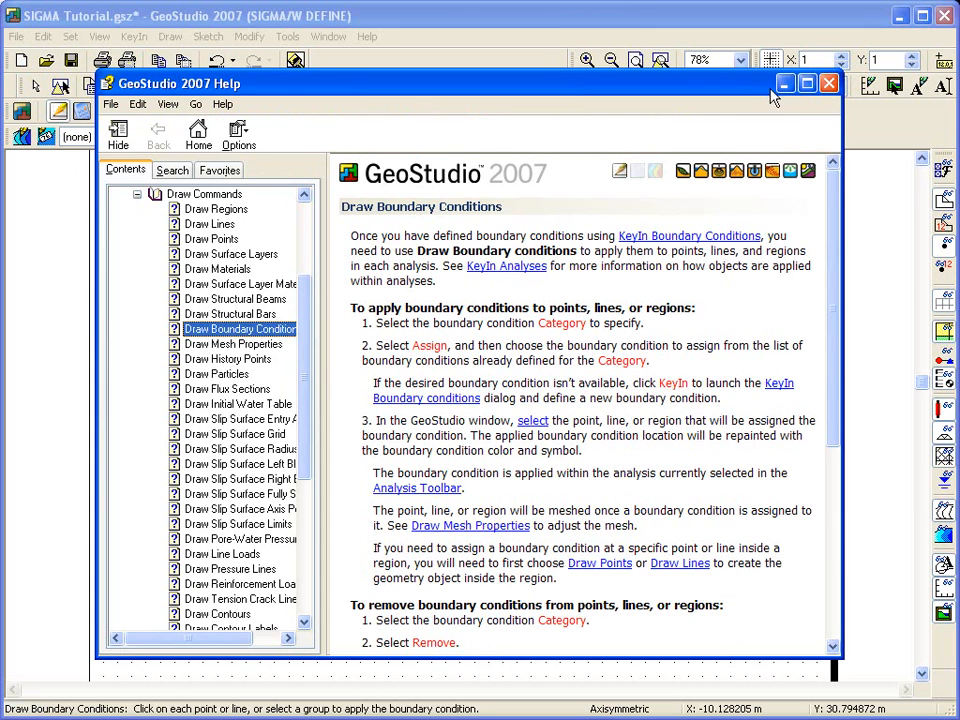
click(830, 84)
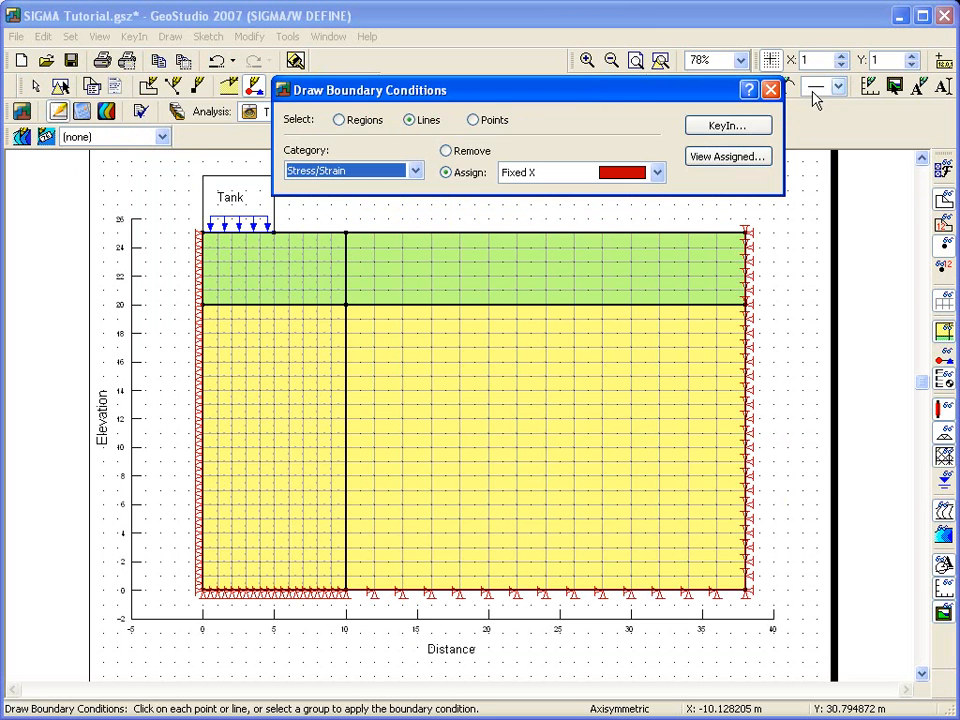
click(770, 90)
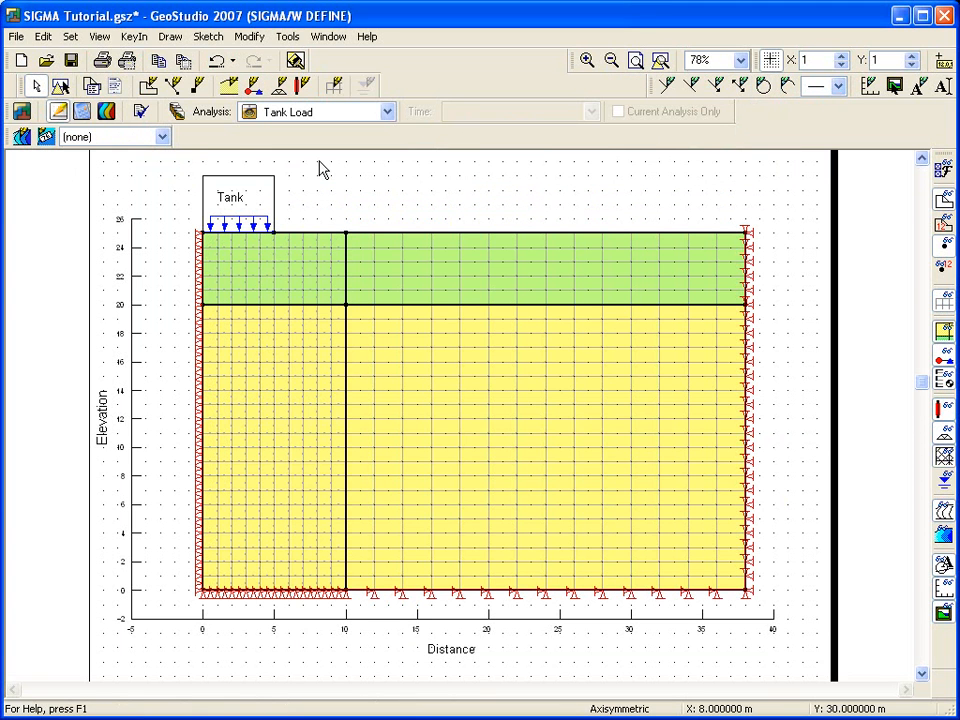
Step: View the documentation list on the project's start page, search the examples for SIGMA, and return to the Tank Load analysis
click(22, 113)
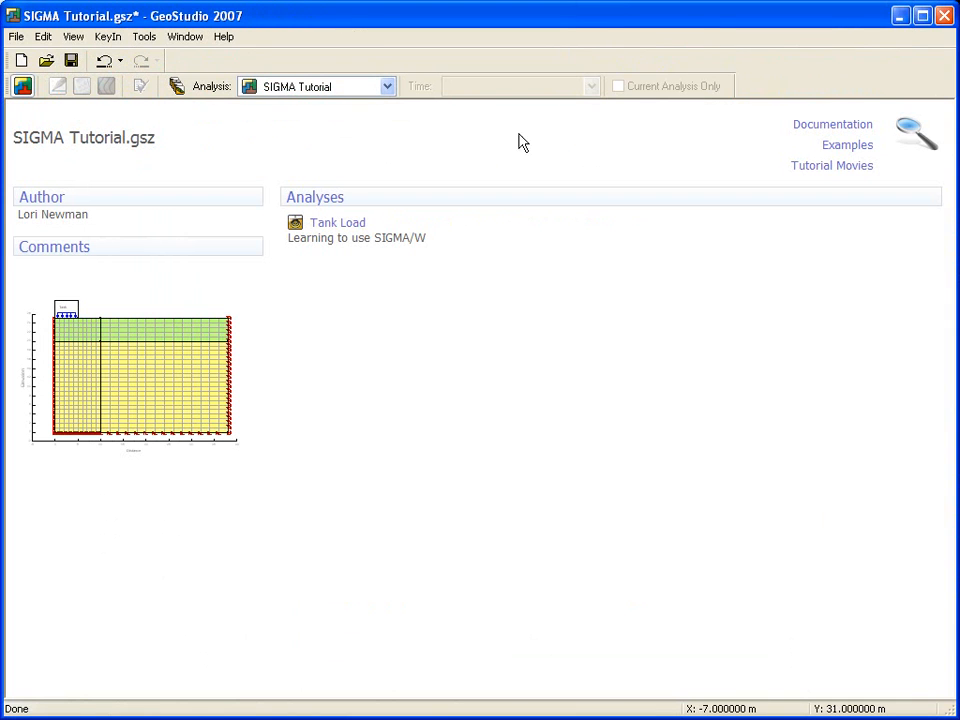
click(828, 128)
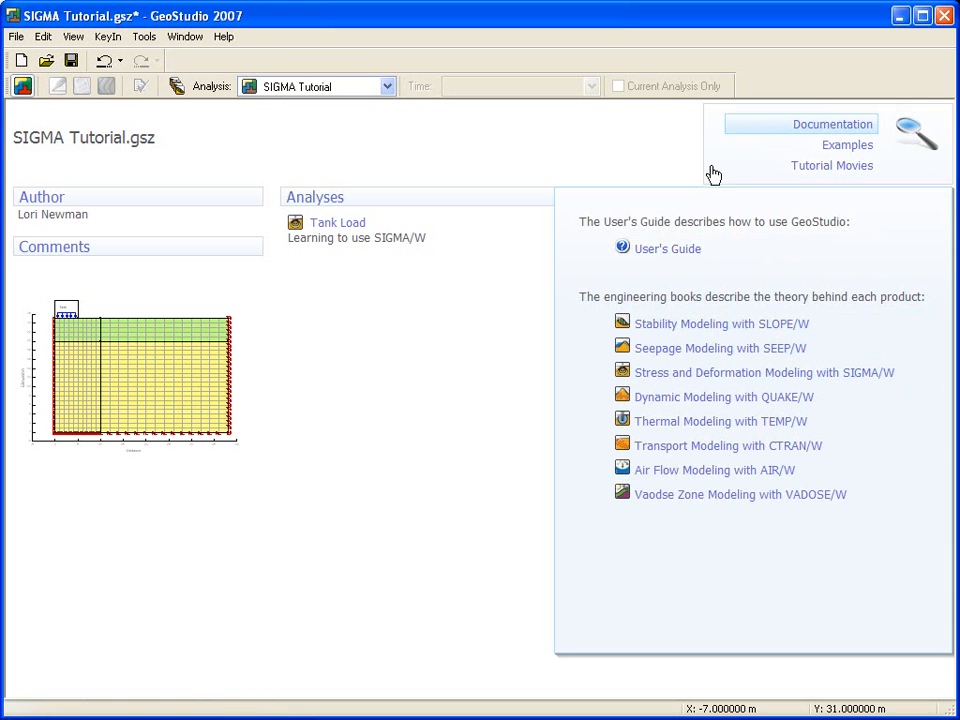
click(847, 147)
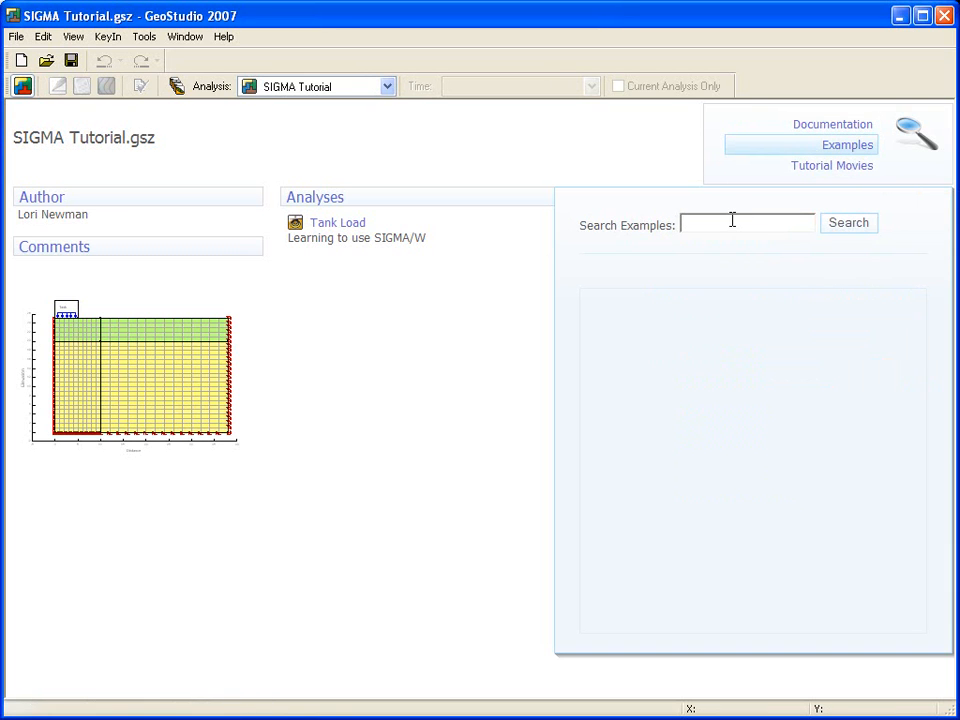
text(SIGMA)
click(860, 228)
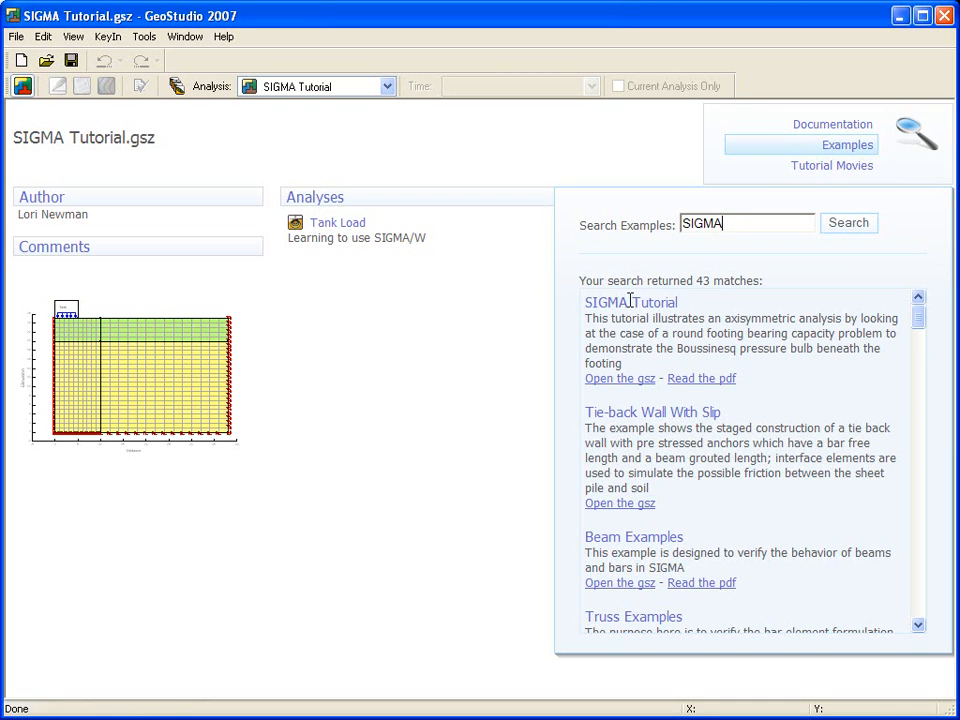
click(326, 237)
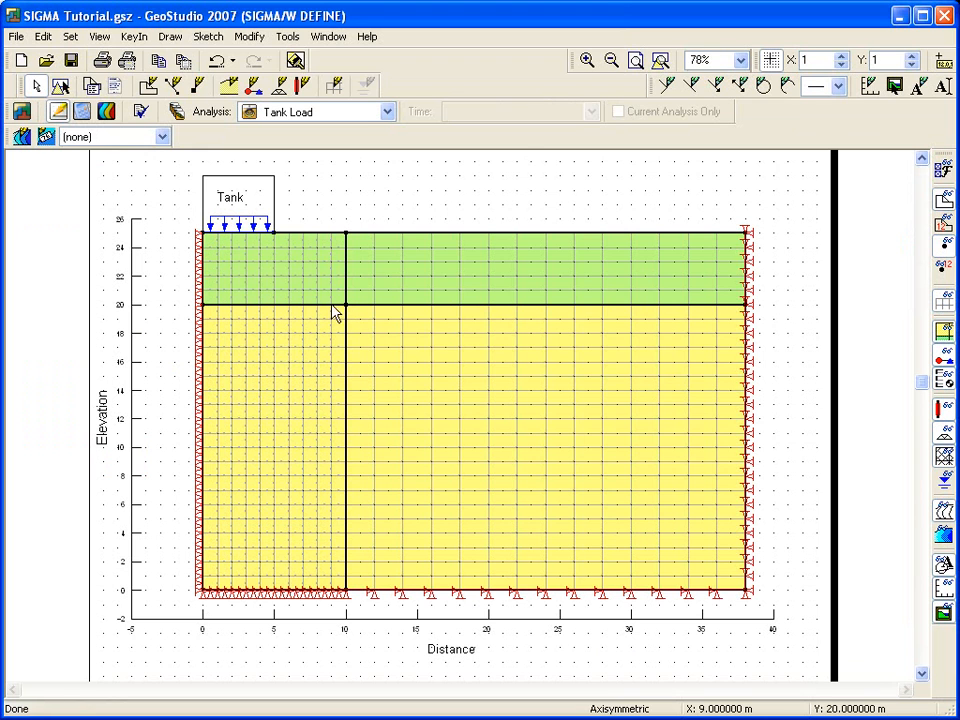
Step: Clone the Tank Load analysis within the SIGMA Tutorial project
click(134, 36)
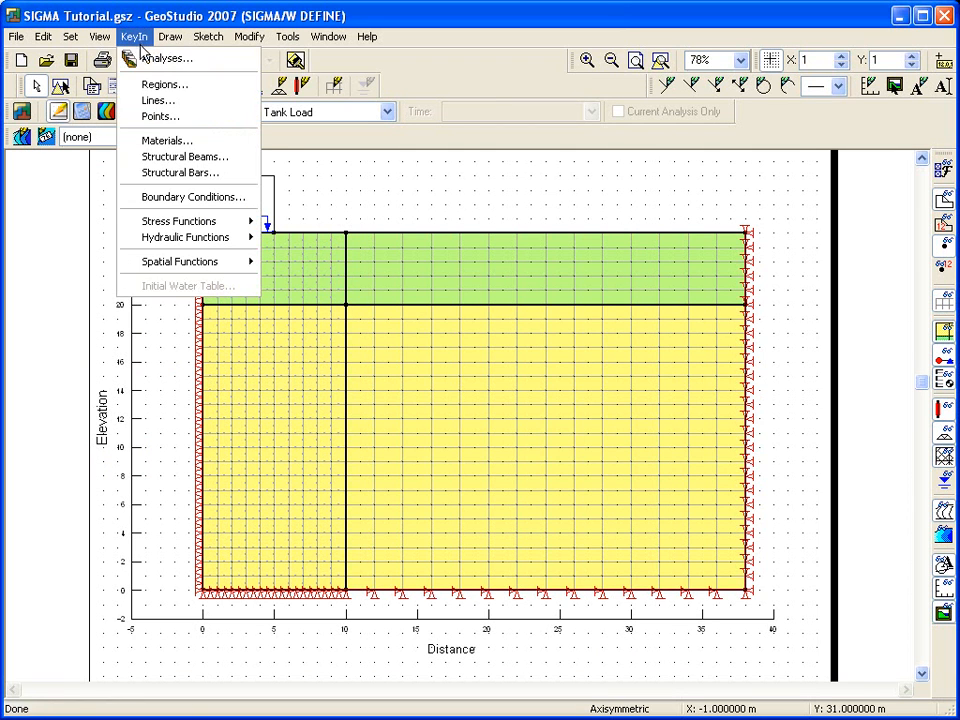
click(148, 58)
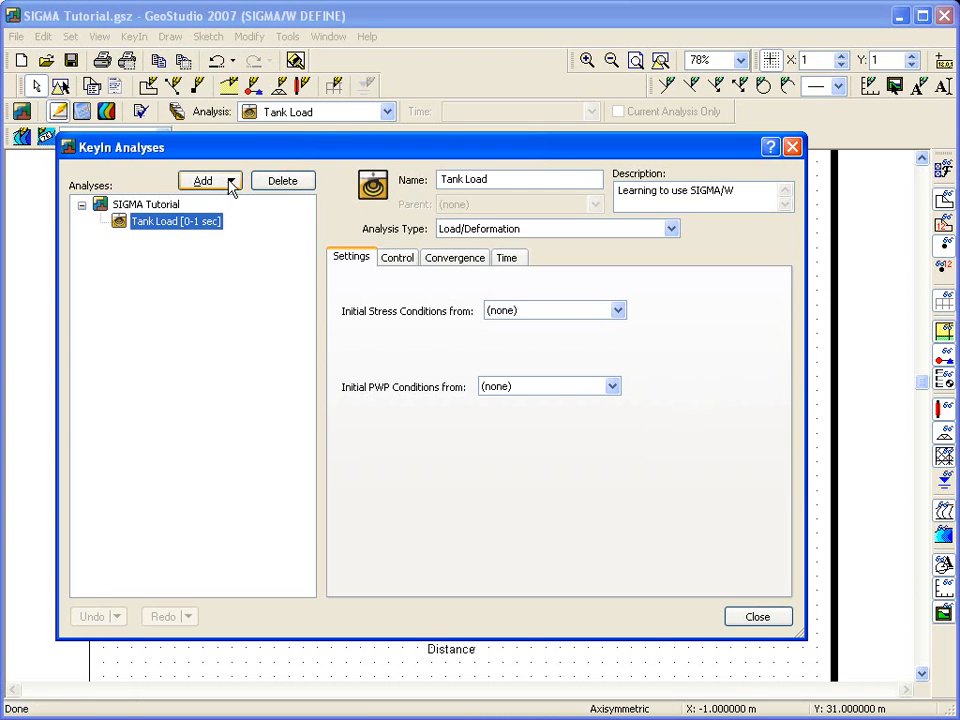
click(232, 184)
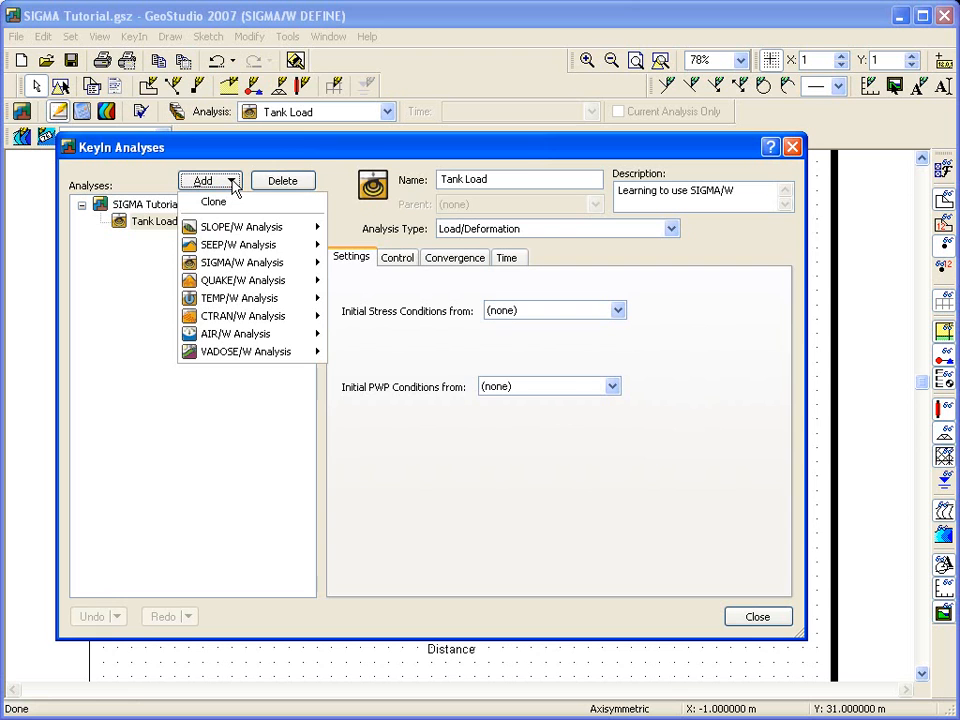
mouse_move(235, 266)
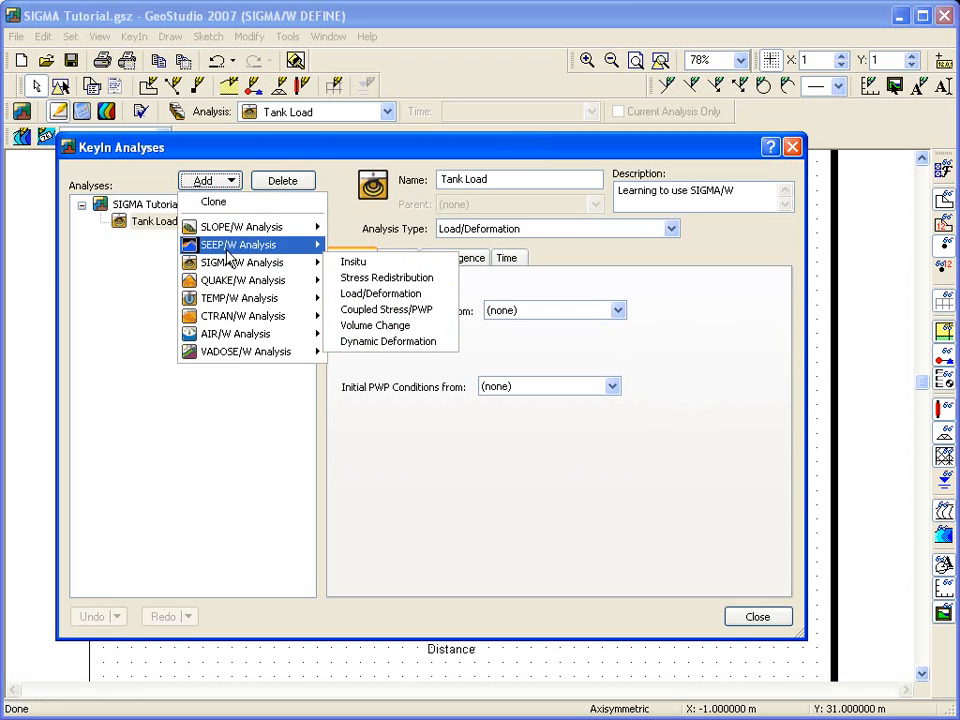
click(216, 203)
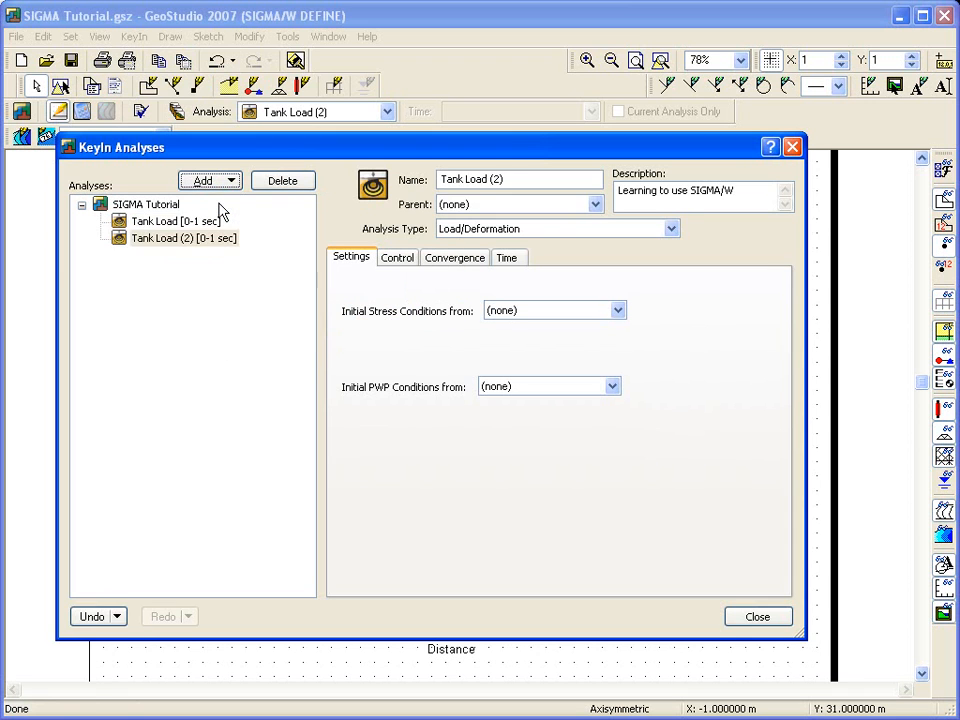
Step: Rename the cloned analysis as Tank Load - analysis #2, and make the original Tank Load the current analysis
drag(503, 181, 489, 181)
text(- )
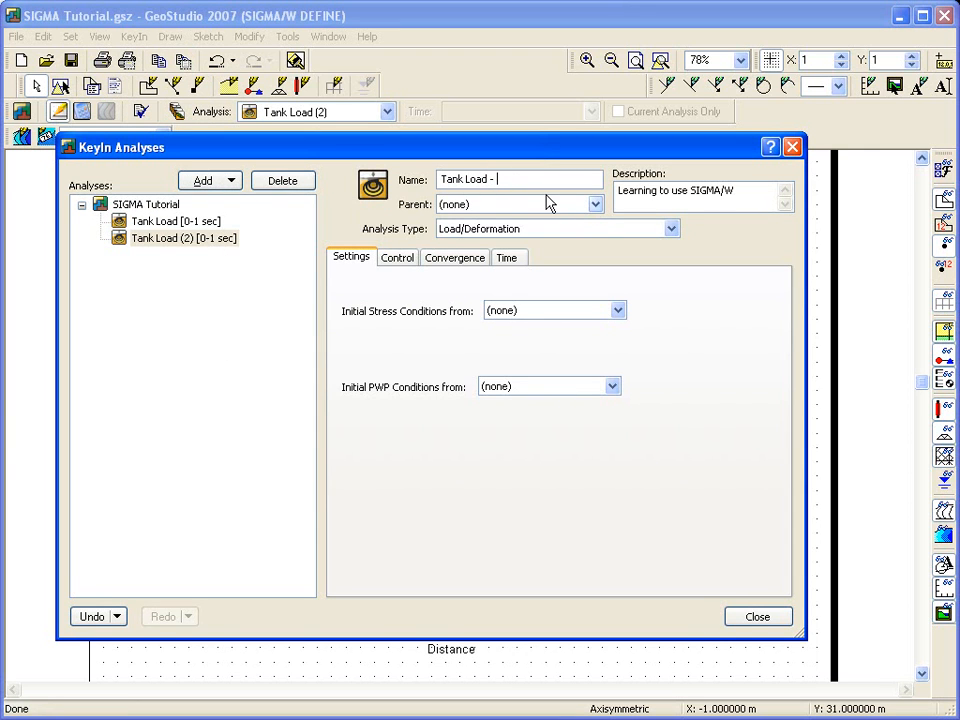
text(analysis #2)
click(757, 618)
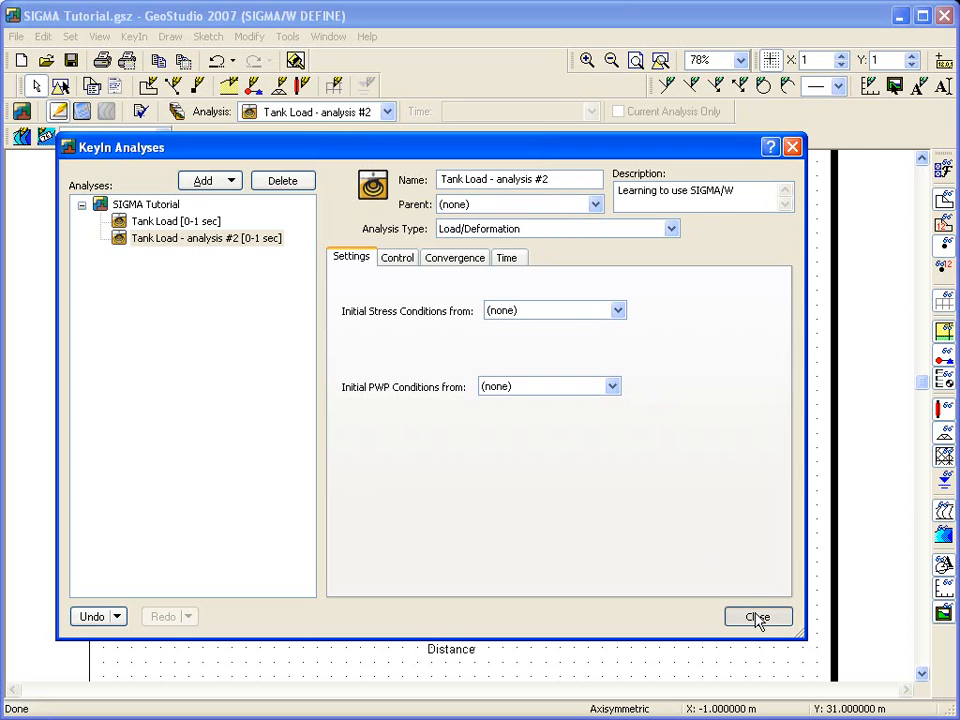
click(757, 618)
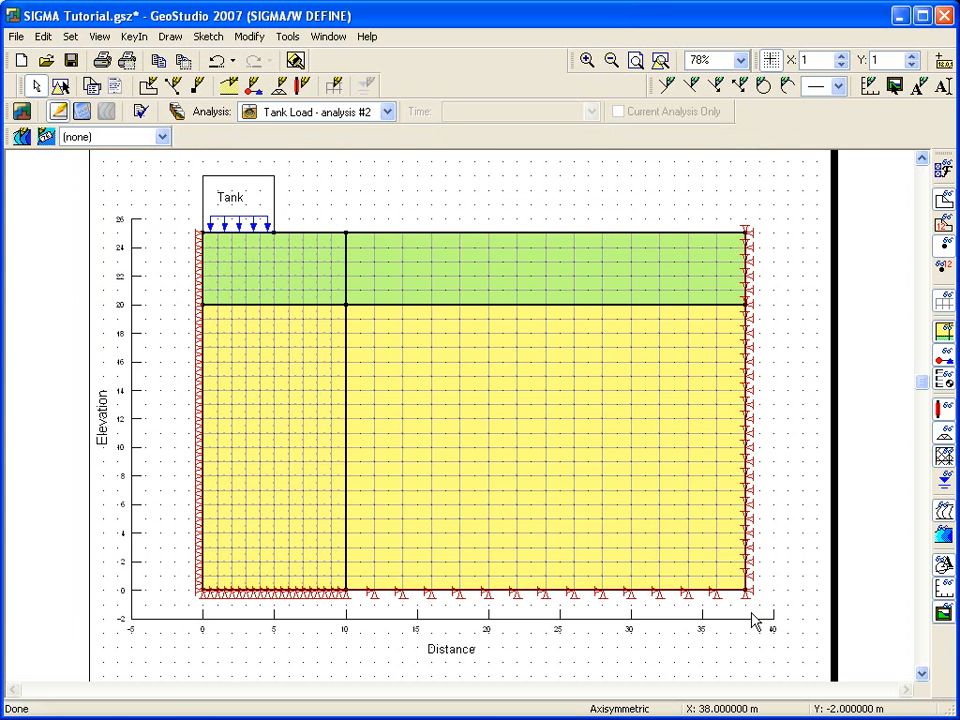
click(387, 112)
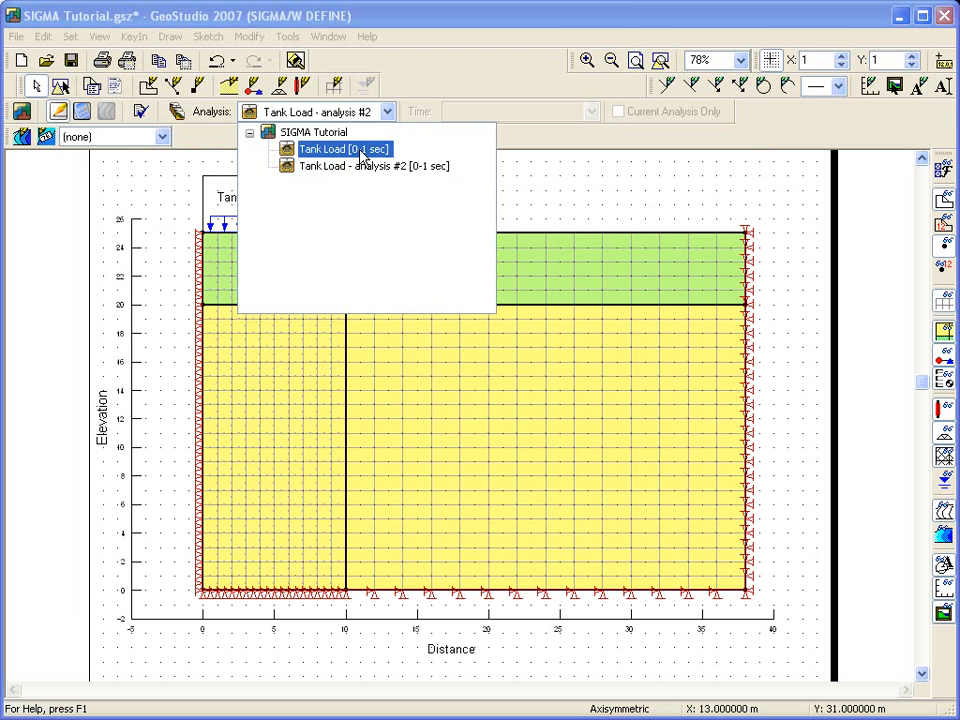
click(362, 152)
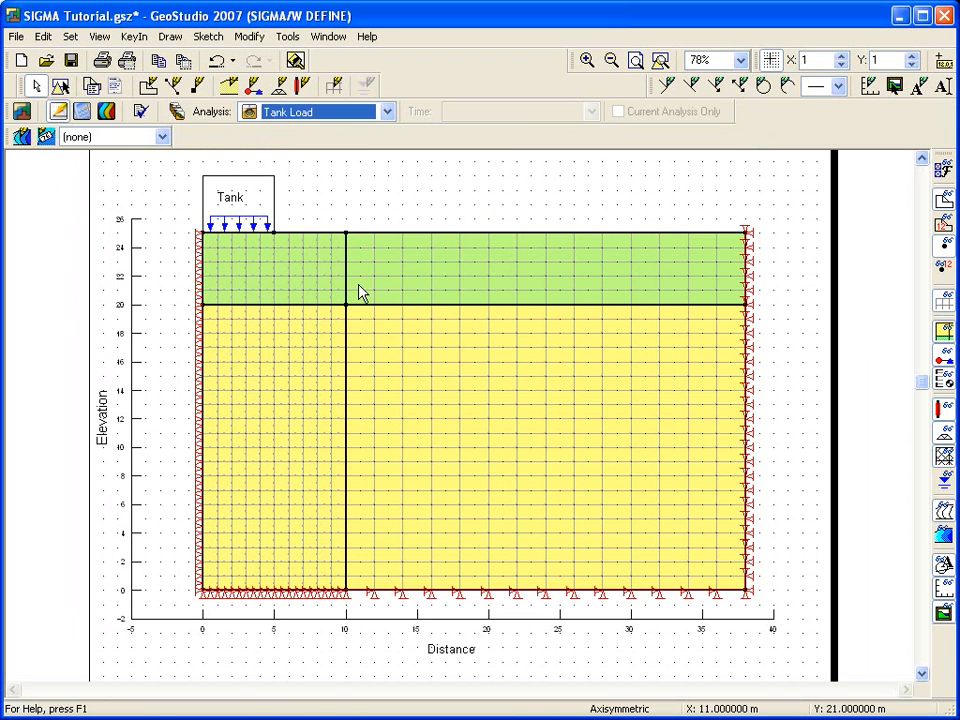